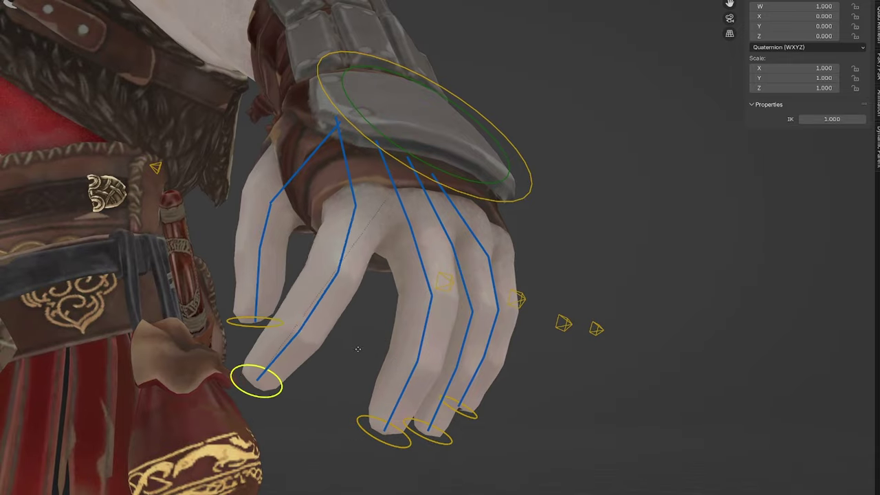
# Step: Enter Pose Mode and test-rotate the index and middle finger bones on their local axis
pyautogui.moveTo(422, 370); pyautogui.dragTo(636, 386, button='middle')
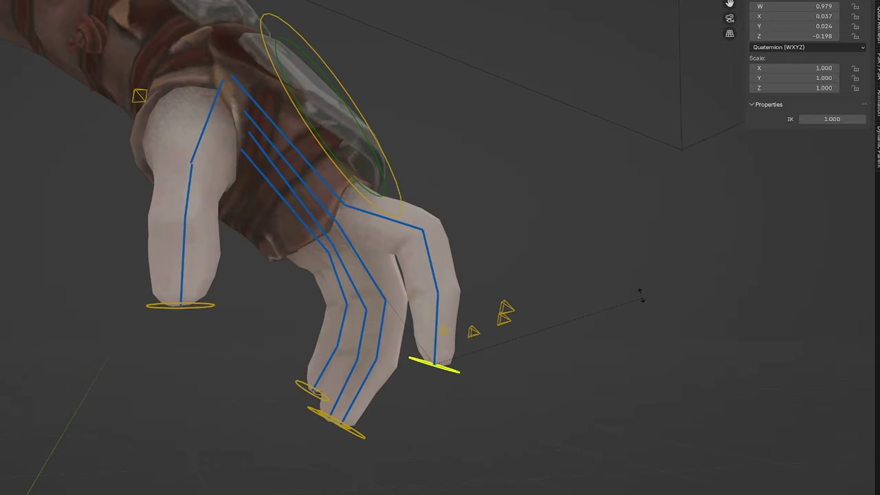
pyautogui.moveTo(566, 202)
pyautogui.mouseDown(button='middle')
pyautogui.moveTo(457, 211)
pyautogui.moveTo(333, 288)
pyautogui.mouseUp(button='middle')
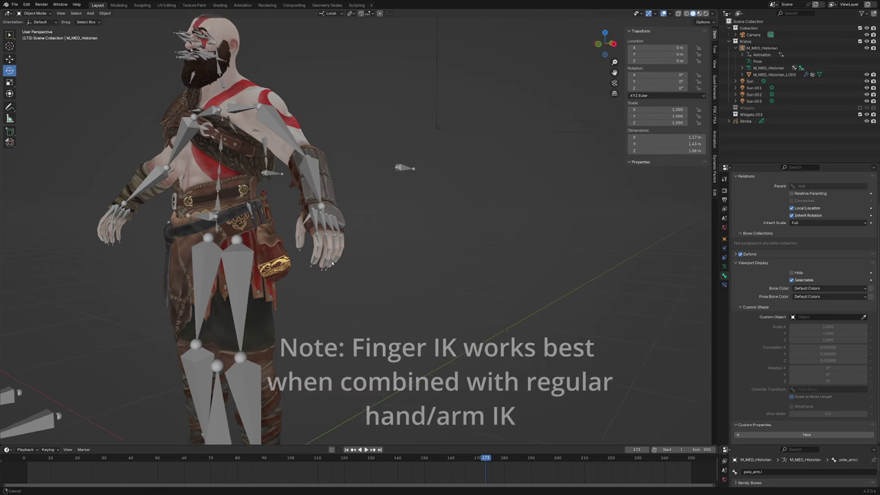
pyautogui.scroll(5, 351, 187)
pyautogui.moveTo(403, 163); pyautogui.dragTo(352, 187, button='middle')
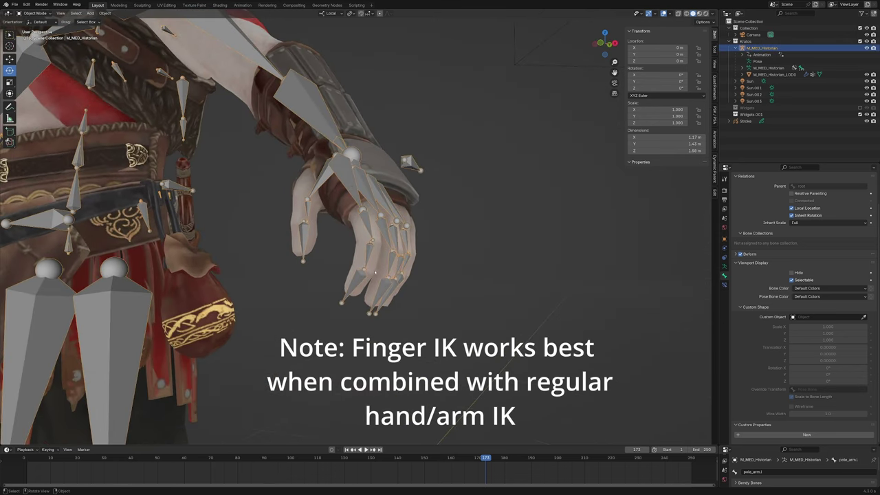
pyautogui.hotkey('ctrl', 'Tab')
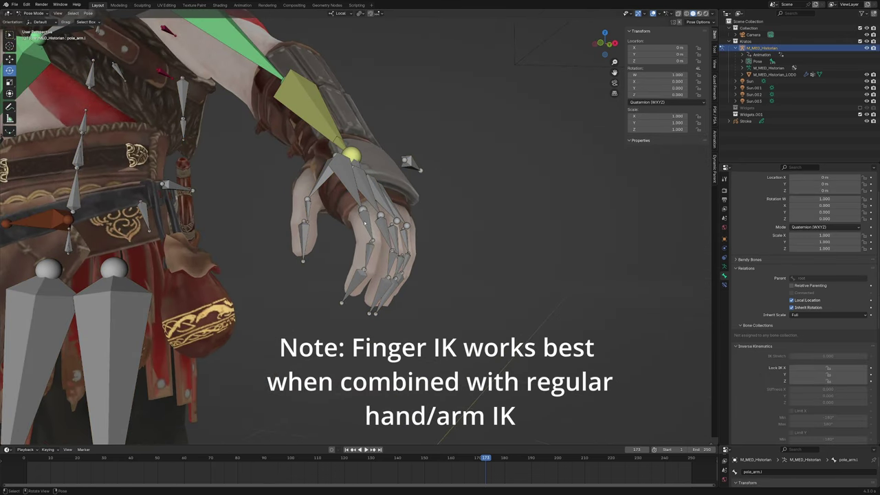
pyautogui.click(365, 223)
pyautogui.scroll(2, 365, 227)
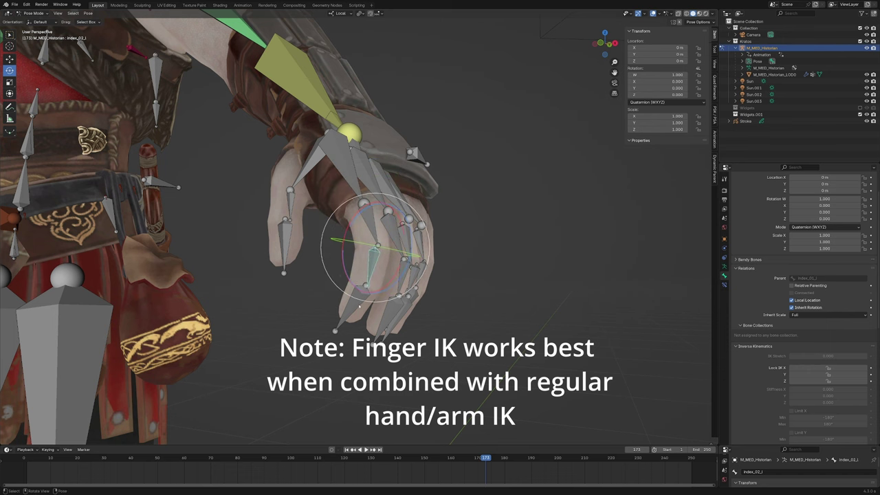
pyautogui.click(365, 292)
pyautogui.moveTo(413, 275); pyautogui.dragTo(371, 261, button='middle')
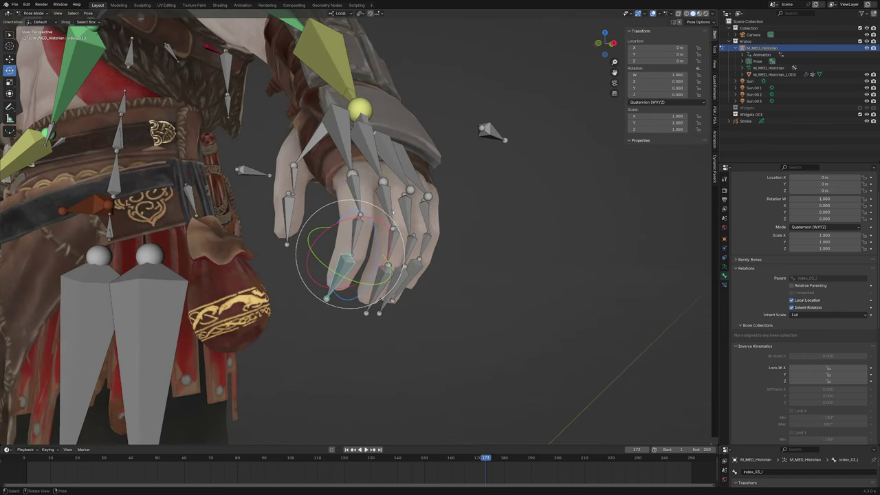
pyautogui.click(386, 193)
pyautogui.moveTo(385, 192); pyautogui.dragTo(365, 163, button='middle')
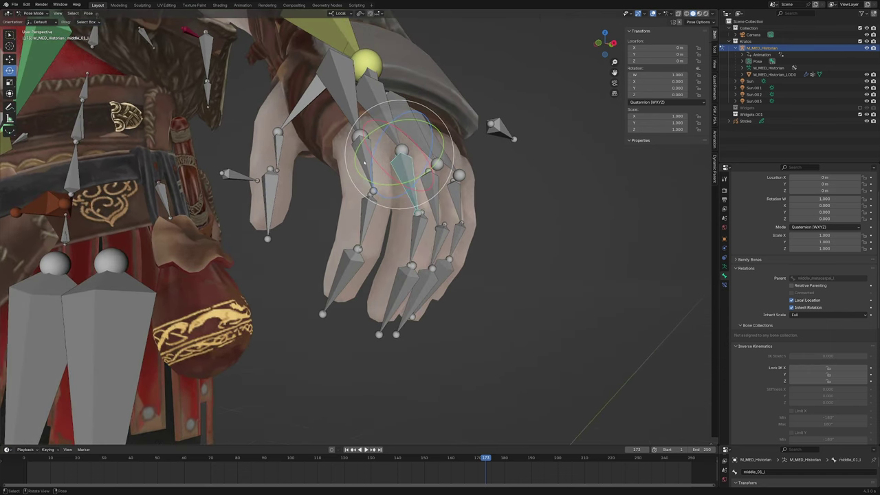
pyautogui.keyDown('shift'); pyautogui.click(344, 279); pyautogui.keyUp('shift')
pyautogui.moveTo(344, 278); pyautogui.dragTo(405, 187, button='middle')
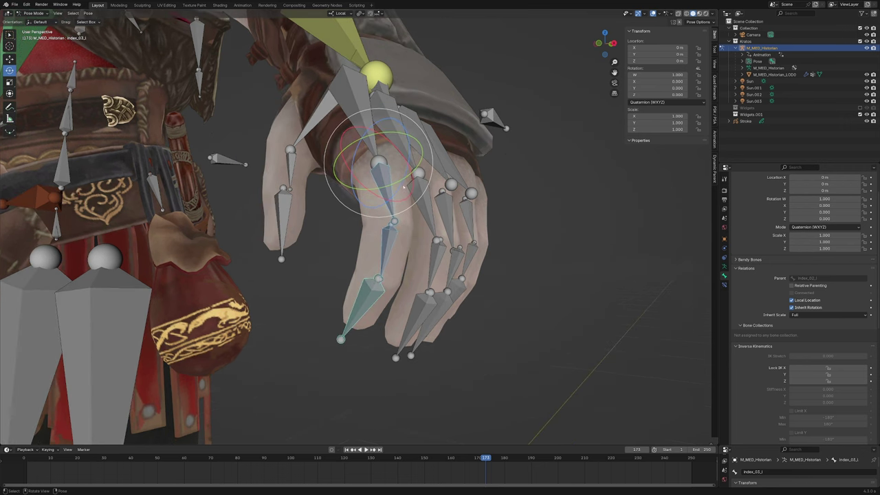
pyautogui.press('r')
pyautogui.press('z')
pyautogui.press('z')
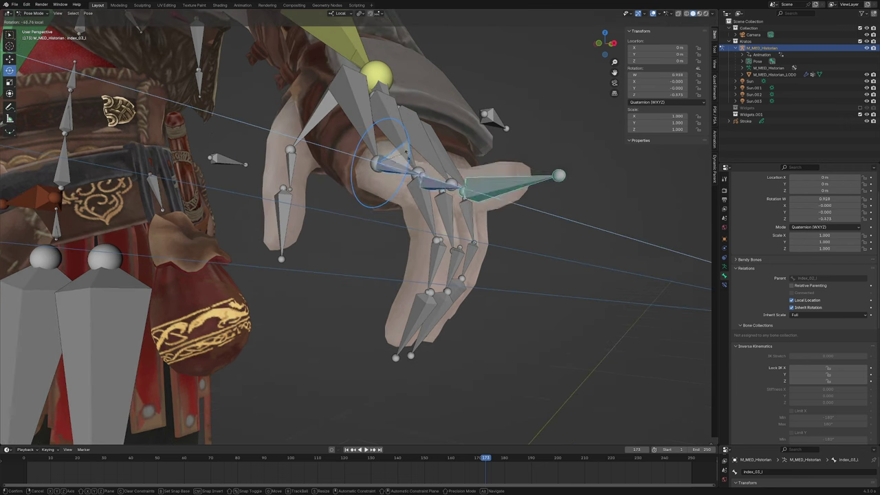
pyautogui.press('Escape')
# Step: Set the Transform Pivot Point to Individual Origins and re-test the finger rotations
pyautogui.click(360, 13)
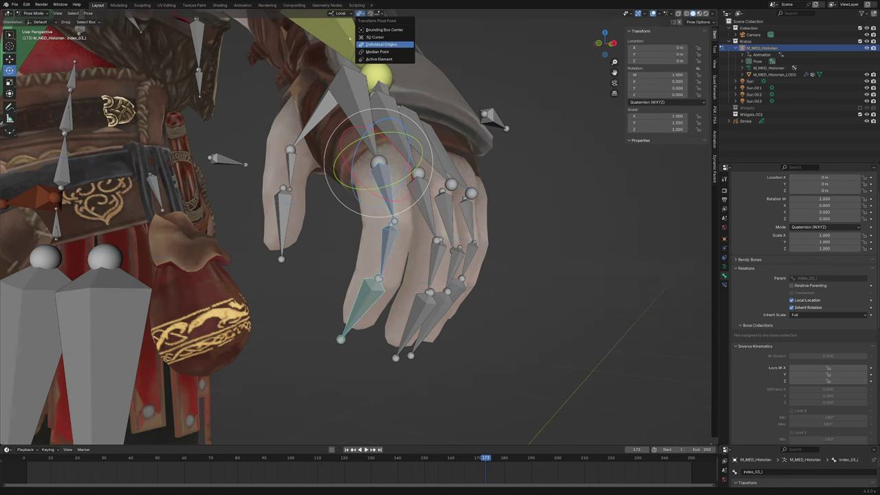
pyautogui.click(376, 45)
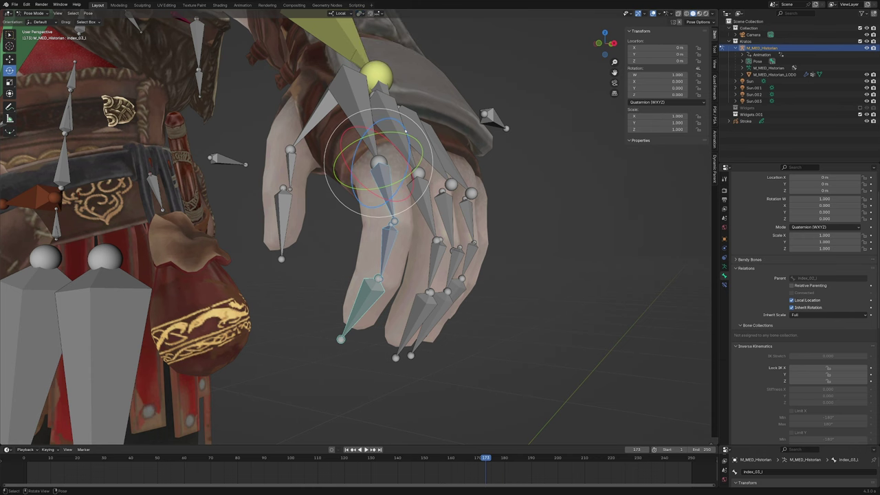
pyautogui.press('r')
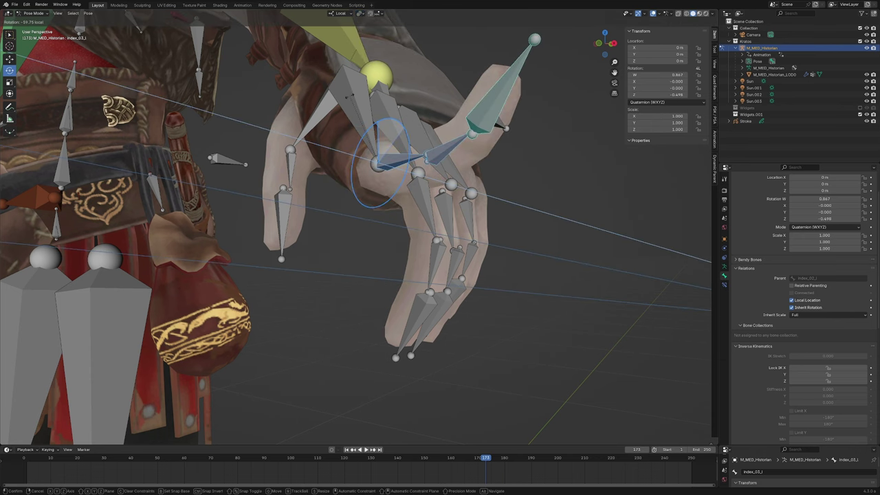
pyautogui.press('Escape')
pyautogui.moveTo(416, 208)
pyautogui.mouseDown(button='middle')
pyautogui.moveTo(475, 224)
pyautogui.moveTo(406, 354)
pyautogui.moveTo(487, 259)
pyautogui.mouseUp(button='middle')
pyautogui.press('r')
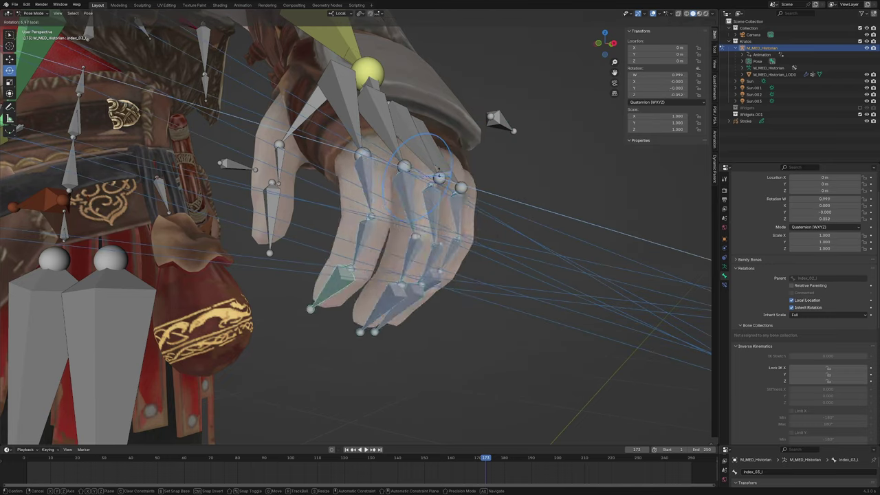
pyautogui.press('Escape')
# Step: Rotate the thumb tip bone thumb_03_l, then switch the armature into Edit Mode
pyautogui.moveTo(300, 145); pyautogui.dragTo(320, 241, button='middle')
pyautogui.click(320, 240)
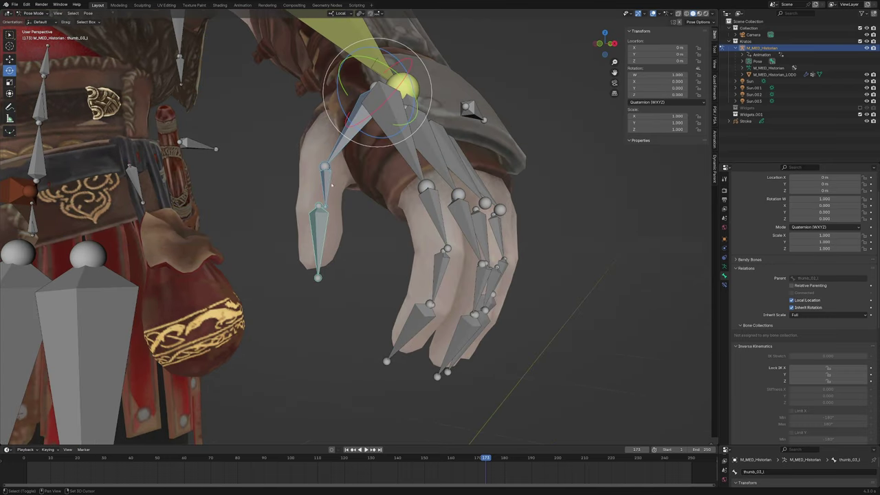
pyautogui.press('r')
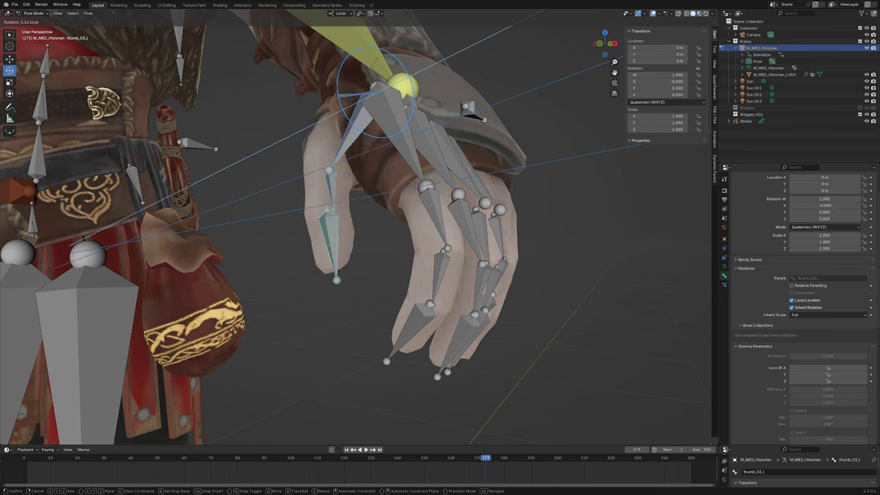
pyautogui.press('Return')
pyautogui.press('Tab')
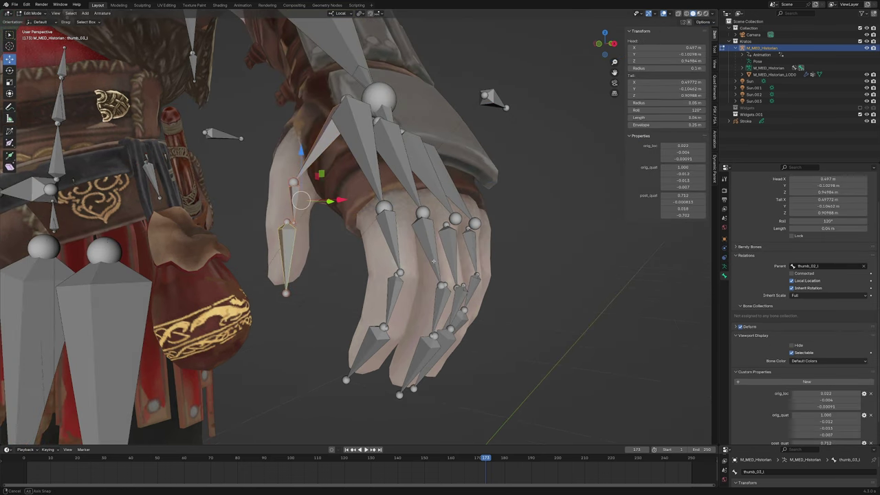
# Step: Select the index finger's parent bone index_01_l and snap it to the 3D cursor
pyautogui.moveTo(434, 263); pyautogui.dragTo(453, 261, button='middle')
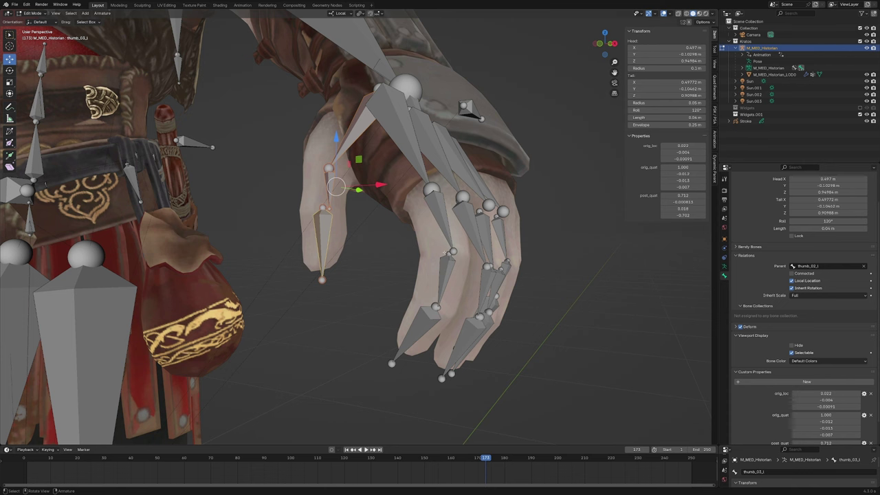
pyautogui.click(444, 279)
pyautogui.scroll(4, 462, 274)
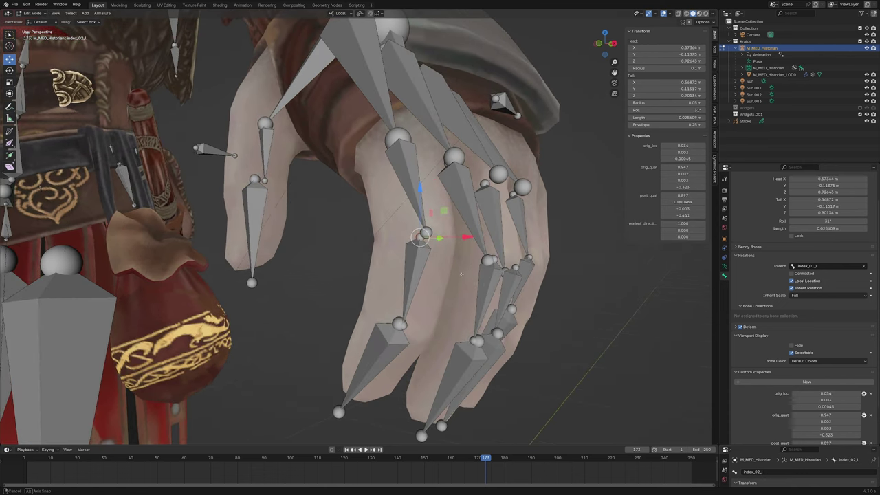
pyautogui.press('[')
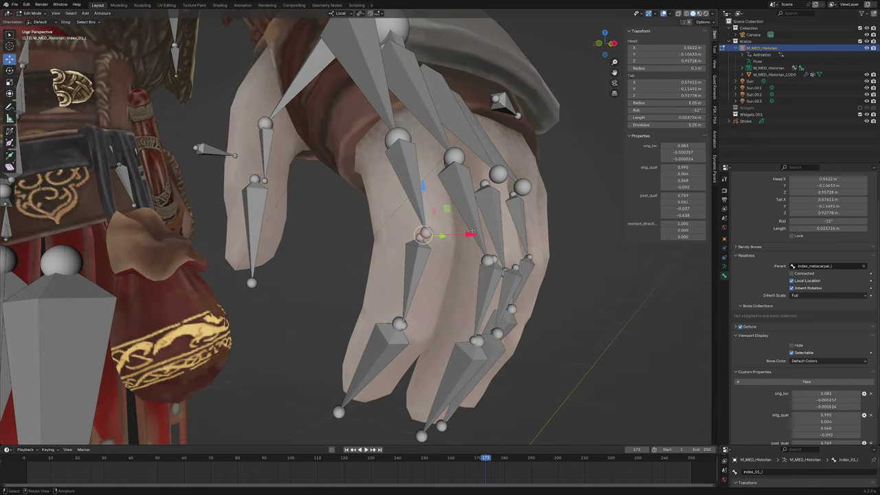
pyautogui.press('z')
pyautogui.hotkey('shift', 's')
pyautogui.click(458, 192)
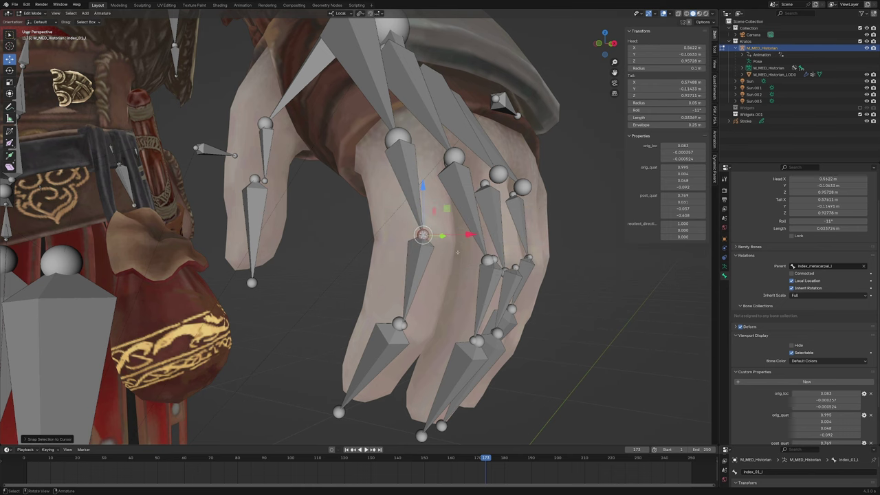
# Step: Frame the thumb fingertip bone and snap it onto the 3D cursor
pyautogui.scroll(-4, 458, 252)
pyautogui.click(316, 234)
pyautogui.press('KP_Decimal')
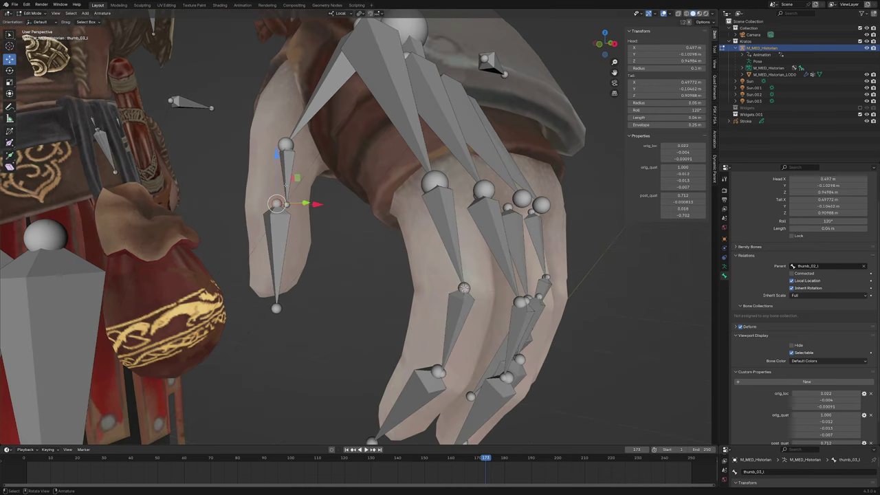
pyautogui.hotkey('shift', 's')
pyautogui.click(286, 120)
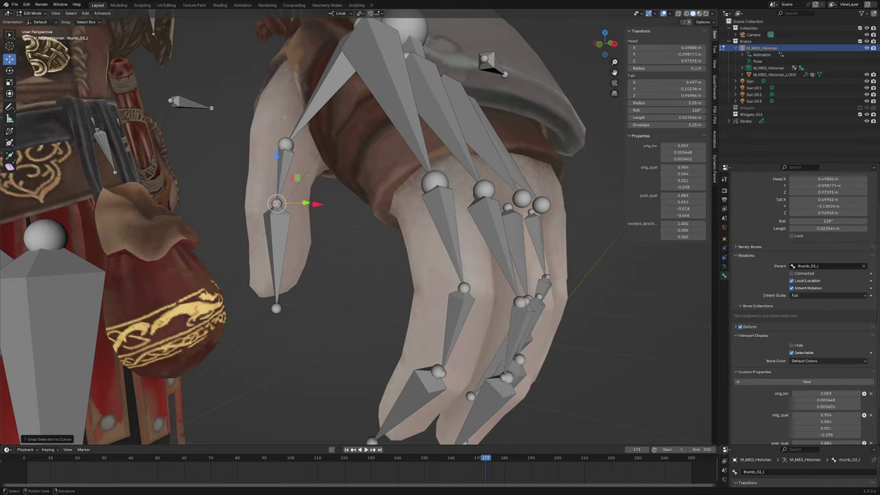
# Step: Inspect the middle fingertip and index metacarpal bones by selecting them
pyautogui.scroll(-3, 322, 218)
pyautogui.moveTo(403, 289); pyautogui.dragTo(412, 275, button='middle')
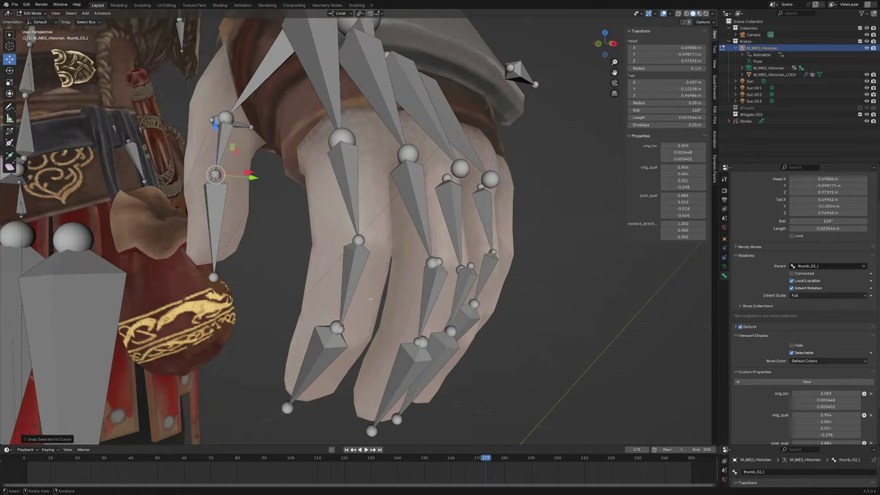
pyautogui.click(314, 314)
pyautogui.moveTo(314, 314)
pyautogui.mouseDown(button='middle')
pyautogui.moveTo(460, 222)
pyautogui.moveTo(471, 258)
pyautogui.moveTo(297, 298)
pyautogui.moveTo(285, 275)
pyautogui.mouseUp(button='middle')
pyautogui.click(471, 257)
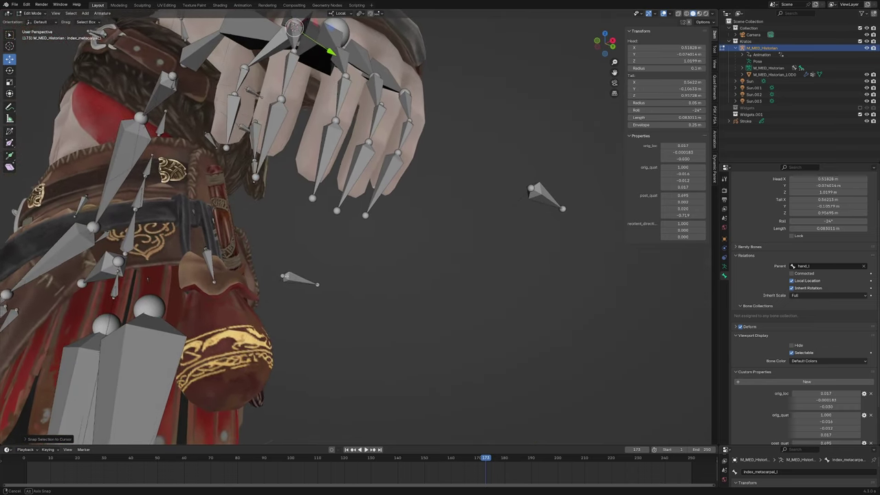
# Step: Change the pivot point and scale down the thumb fingertip bone thumb_03_l
pyautogui.moveTo(285, 275)
pyautogui.mouseDown(button='middle')
pyautogui.moveTo(309, 253)
pyautogui.moveTo(340, 254)
pyautogui.mouseUp(button='middle')
pyautogui.click(308, 252)
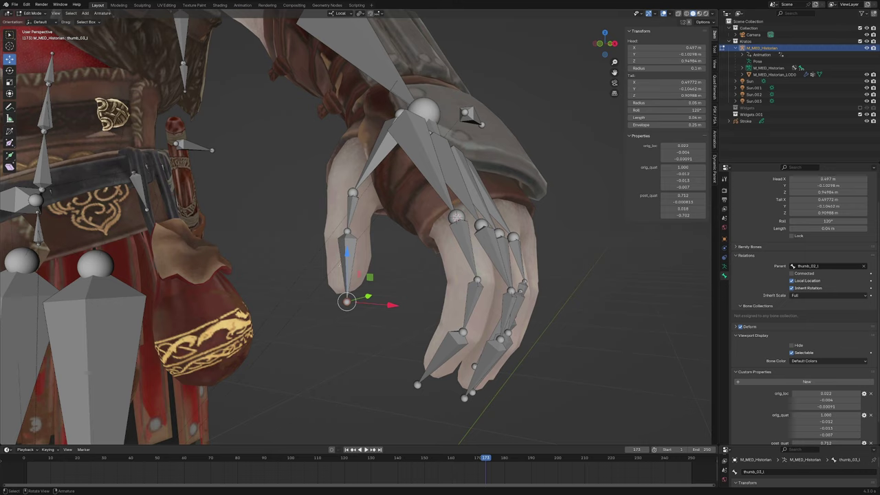
pyautogui.scroll(3, 346, 276)
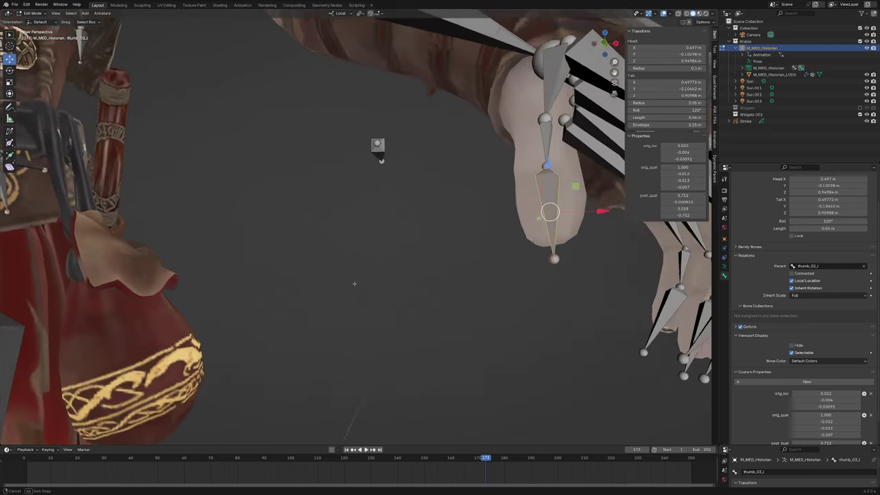
pyautogui.moveTo(346, 276)
pyautogui.mouseDown(button='middle')
pyautogui.moveTo(345, 288)
pyautogui.moveTo(383, 273)
pyautogui.mouseUp(button='middle')
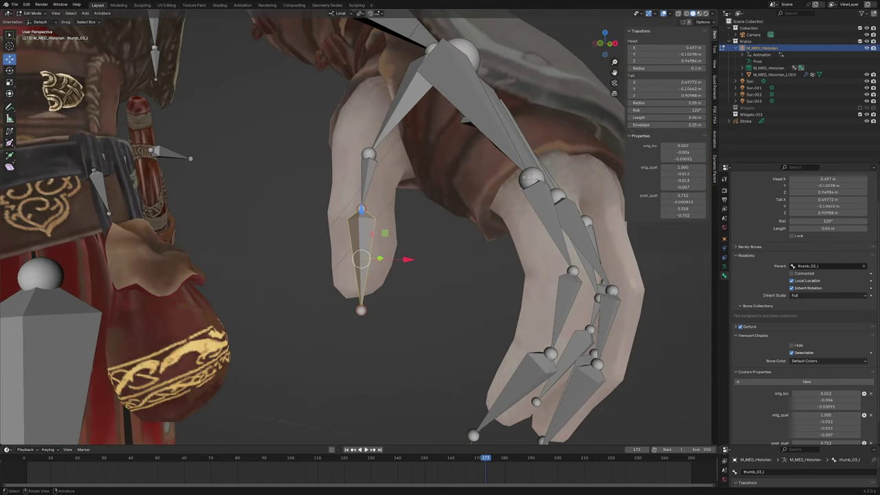
pyautogui.click(360, 14)
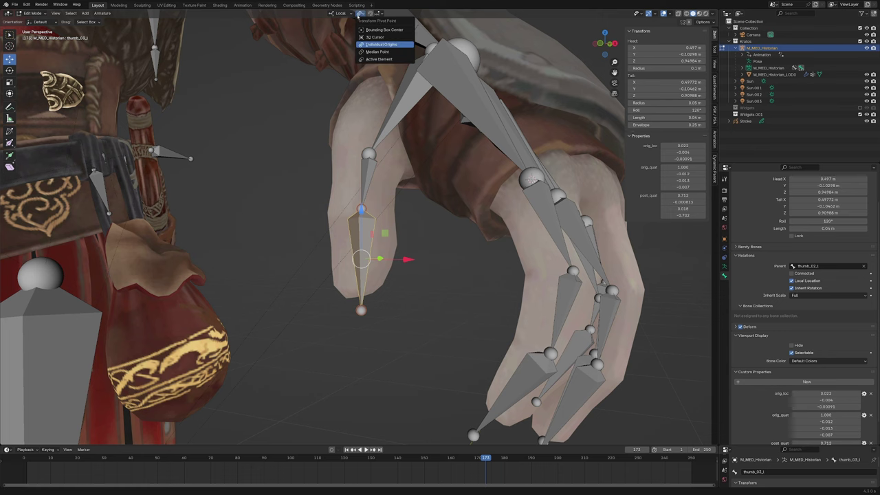
pyautogui.click(372, 52)
pyautogui.press('s')
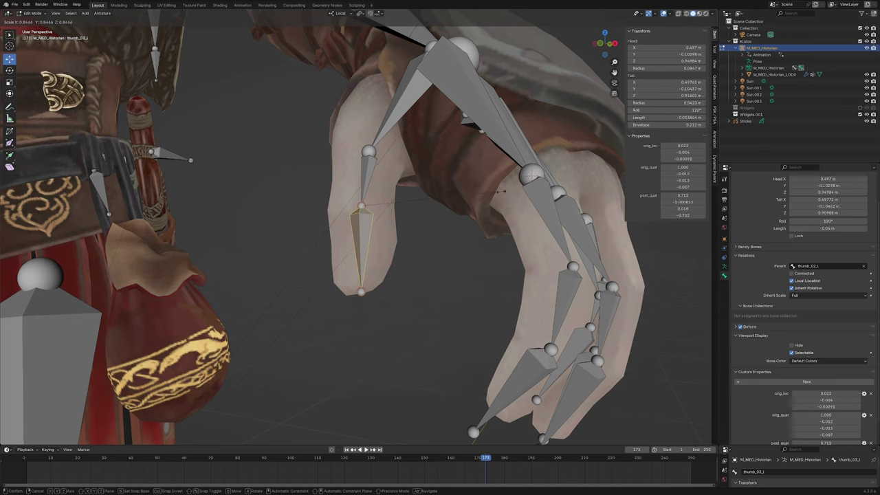
pyautogui.click(502, 191)
# Step: Shorten the pinky fingertip bone pinky_03_l
pyautogui.moveTo(501, 192); pyautogui.dragTo(491, 239, button='middle')
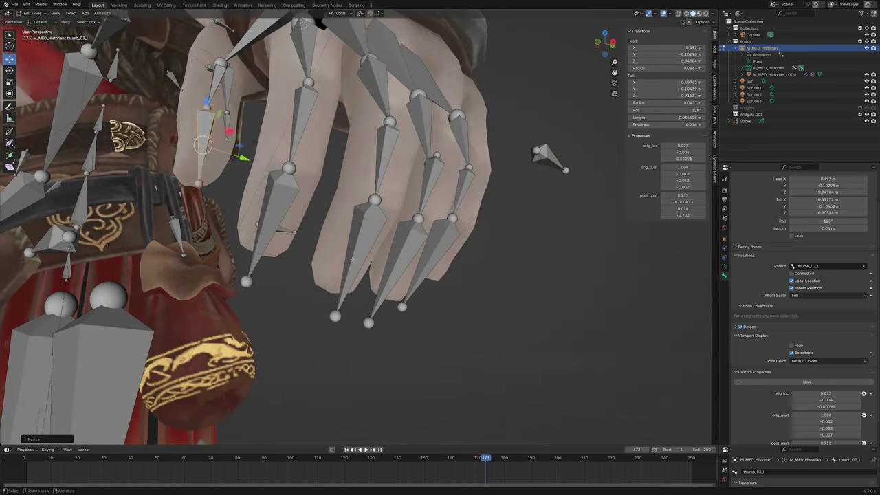
pyautogui.moveTo(352, 259)
pyautogui.mouseDown(button='middle')
pyautogui.moveTo(516, 224)
pyautogui.moveTo(465, 221)
pyautogui.moveTo(445, 239)
pyautogui.mouseUp(button='middle')
pyautogui.click(339, 251)
pyautogui.press('s')
pyautogui.click(516, 224)
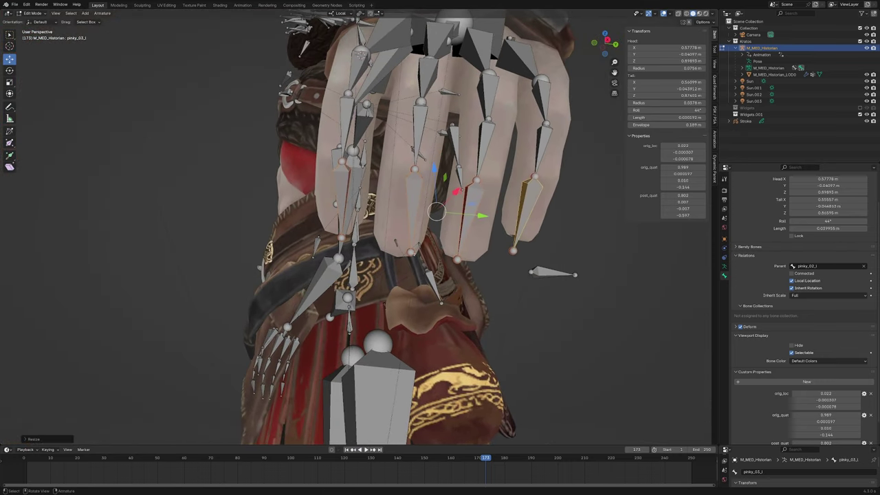
# Step: Reposition the middle fingertip bone middle_03_l and its head joint
pyautogui.click(412, 206)
pyautogui.press('g')
pyautogui.click(433, 213)
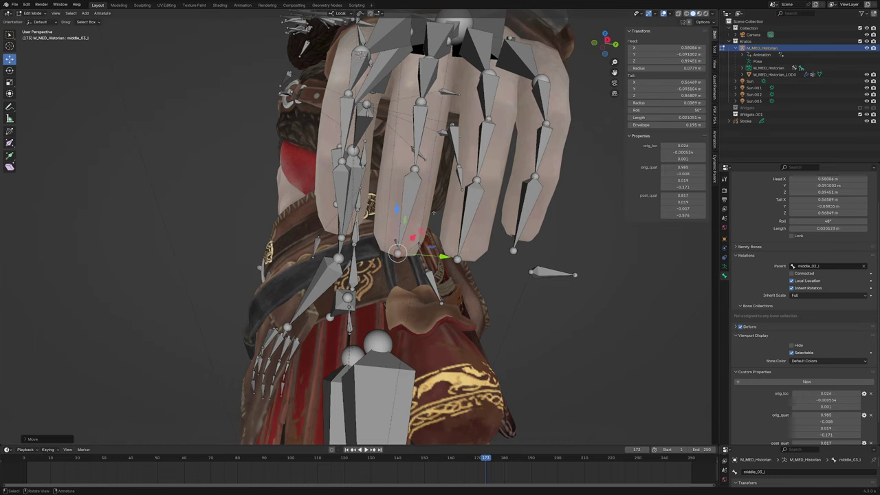
pyautogui.click(412, 169)
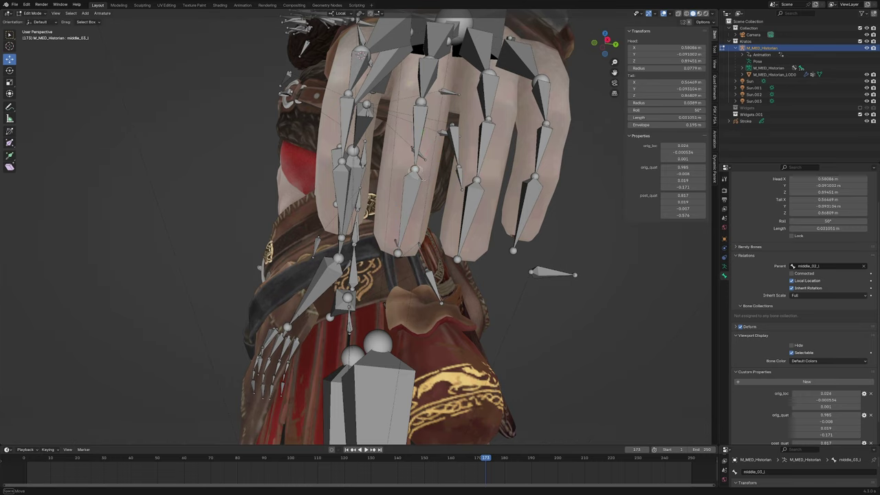
pyautogui.press('g')
pyautogui.click(413, 168)
# Step: Inspect the ring and index fingertip bones up close
pyautogui.click(455, 240)
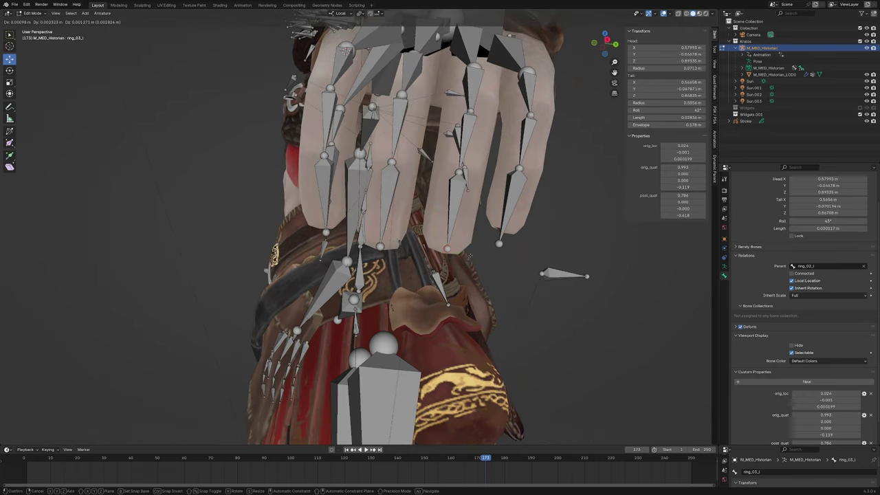
pyautogui.moveTo(456, 239)
pyautogui.mouseDown(button='middle')
pyautogui.moveTo(94, 305)
pyautogui.moveTo(567, 234)
pyautogui.moveTo(387, 293)
pyautogui.moveTo(455, 280)
pyautogui.moveTo(413, 296)
pyautogui.mouseUp(button='middle')
pyautogui.click(568, 234)
pyautogui.scroll(-3, 567, 233)
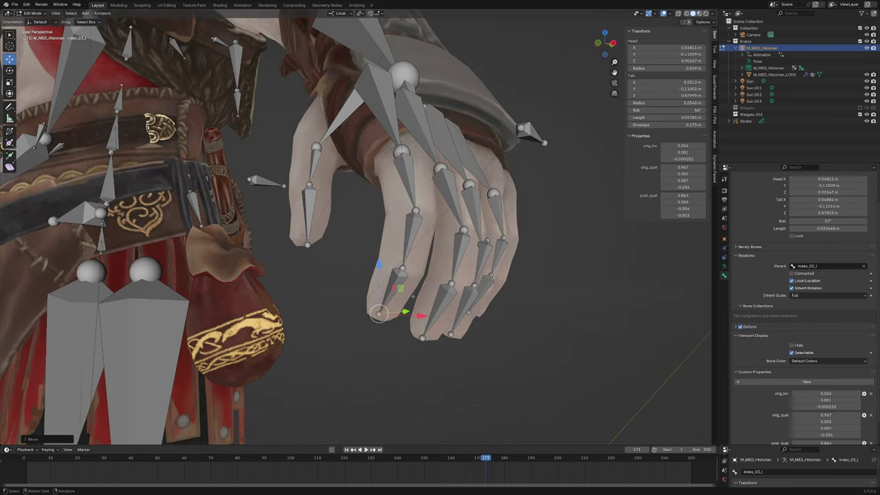
pyautogui.moveTo(352, 253); pyautogui.dragTo(329, 236, button='middle')
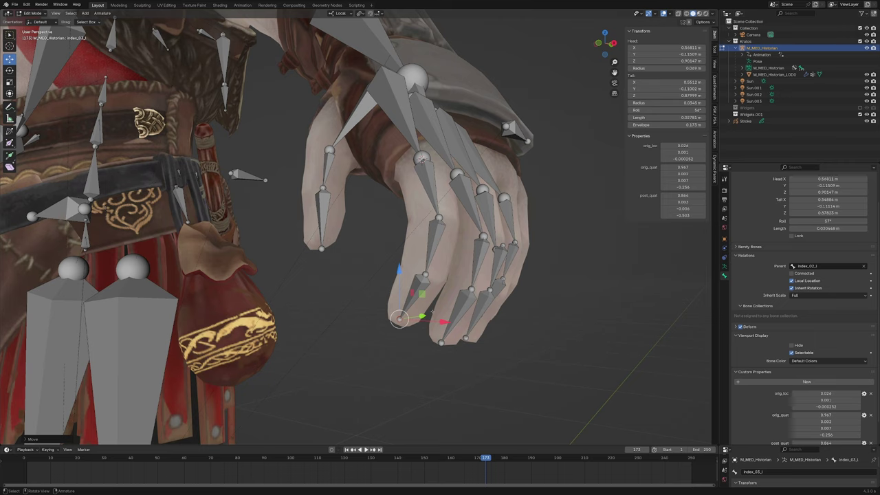
# Step: Duplicate thumb_03_l as thumb_03_l.001 and snap the copy to the 3D cursor
pyautogui.click(322, 248)
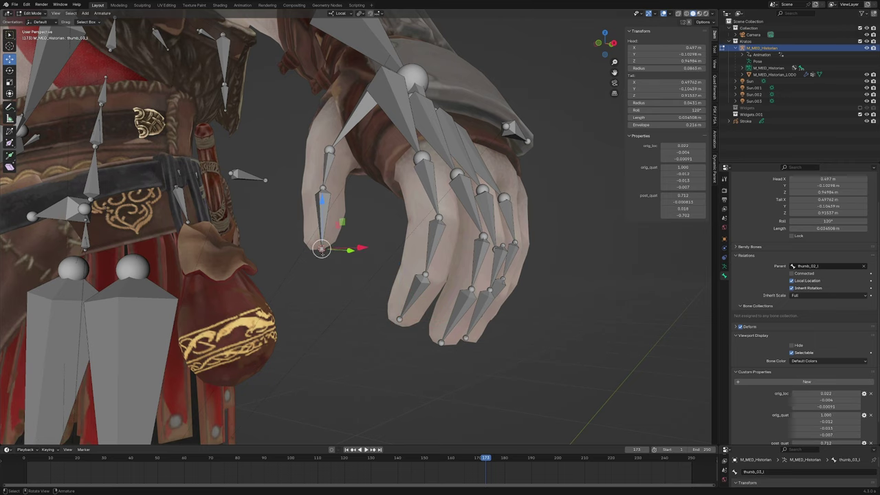
pyautogui.click(322, 213)
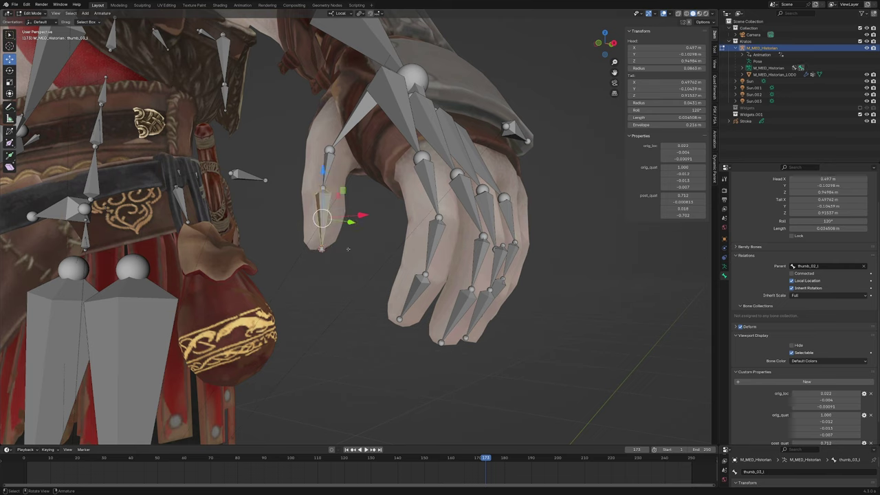
pyautogui.hotkey('shift', 'd')
pyautogui.rightClick(348, 249)
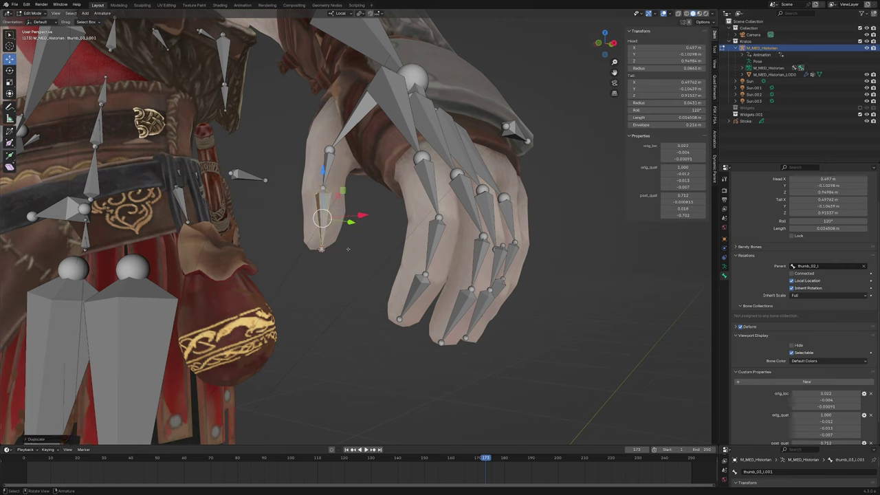
pyautogui.hotkey('shift', 's')
pyautogui.click(345, 193)
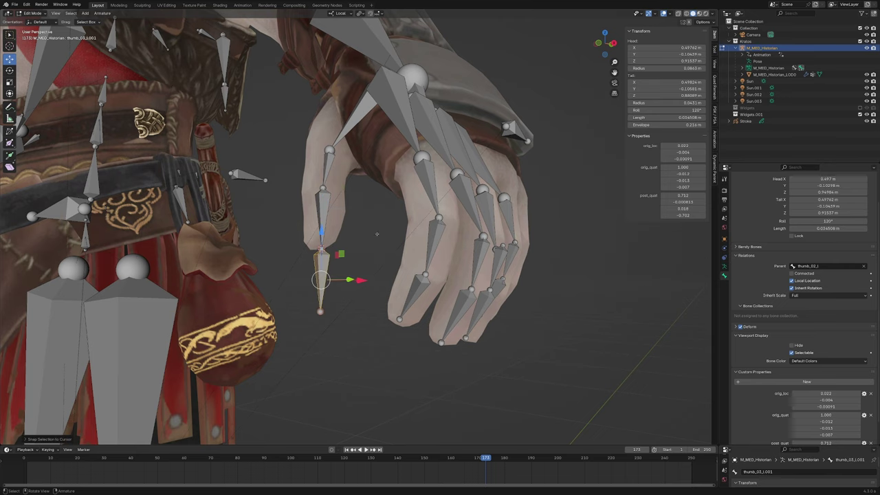
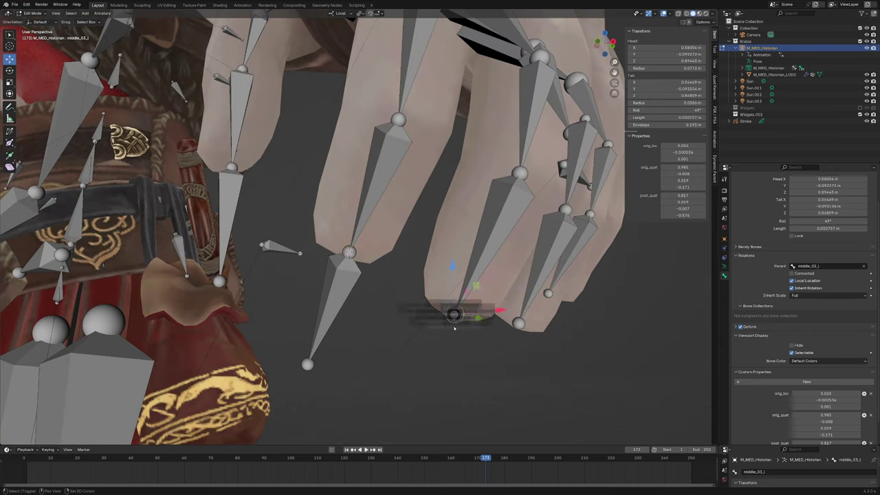
pyautogui.hotkey('shift', 'd')
# Step: Duplicate a fingertip bone and snap the copy just past the fingertip
pyautogui.rightClick(477, 260)
pyautogui.hotkey('shift', 's')
pyautogui.click(476, 204)
# Step: Inspect the fingertip duplicates on the ring, index and middle fingers
pyautogui.moveTo(476, 260); pyautogui.dragTo(500, 239, button='middle')
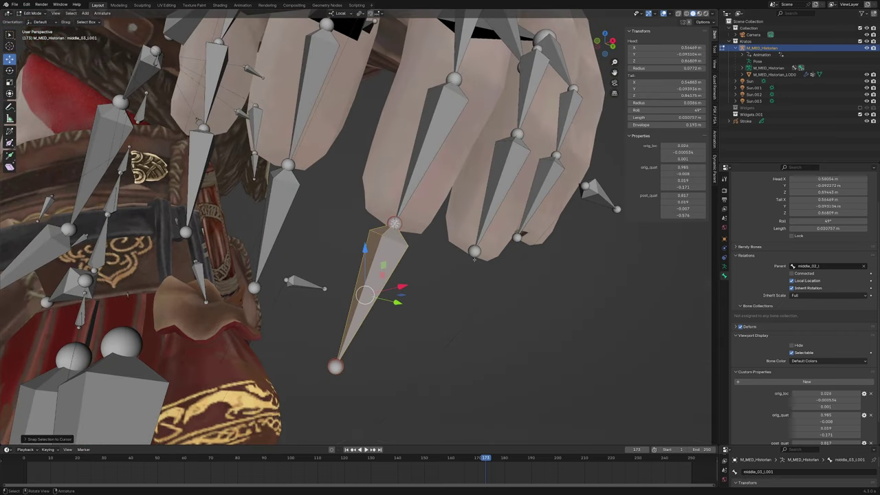
pyautogui.click(500, 239)
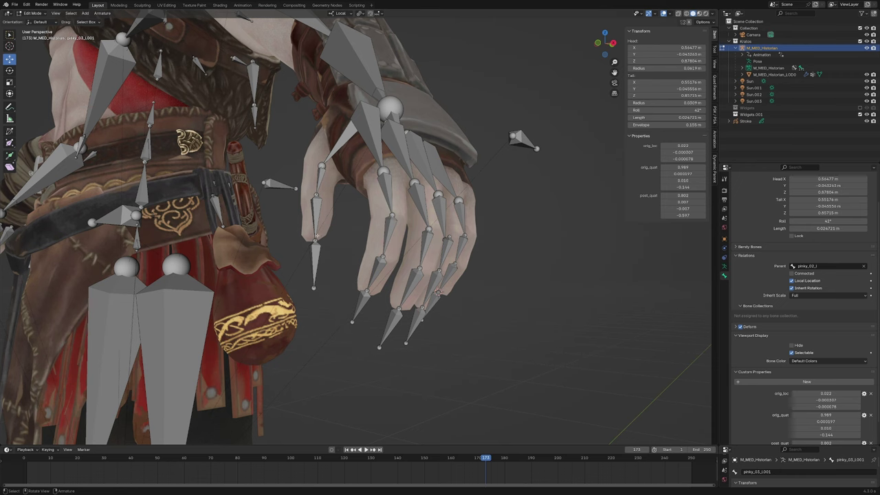
pyautogui.moveTo(332, 258); pyautogui.dragTo(324, 270, button='middle')
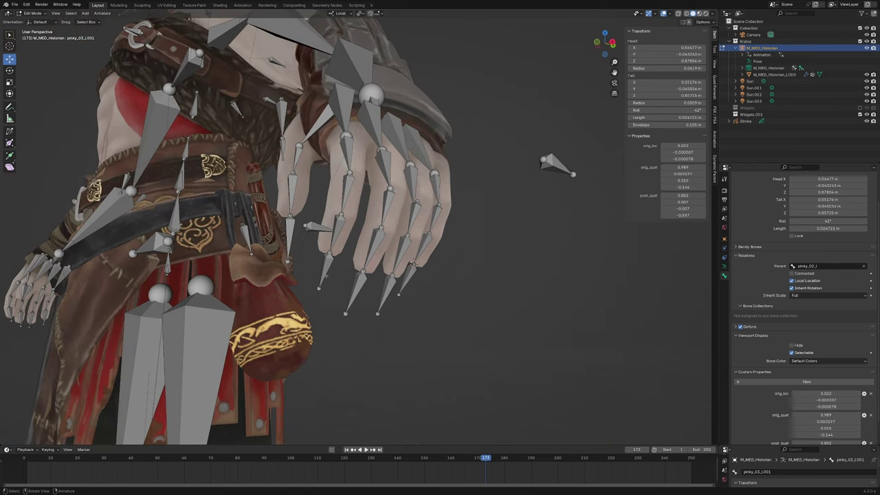
pyautogui.click(324, 270)
pyautogui.moveTo(339, 236); pyautogui.dragTo(346, 239, button='middle')
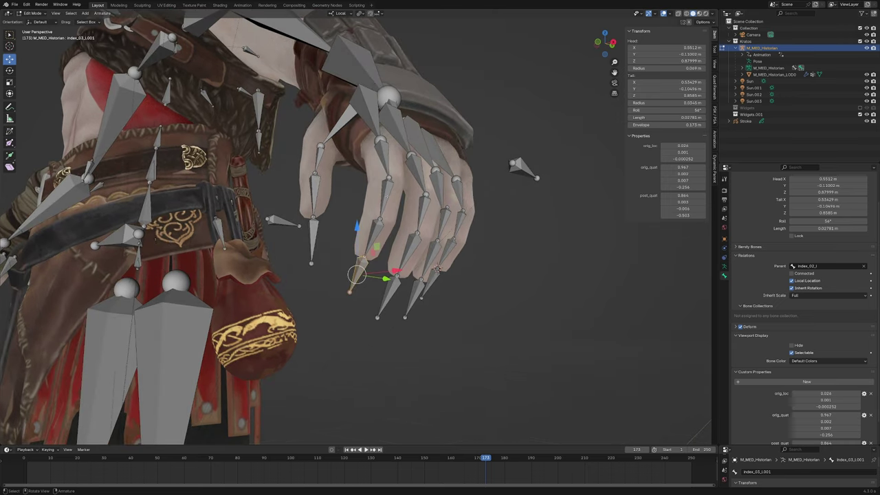
pyautogui.click(417, 215)
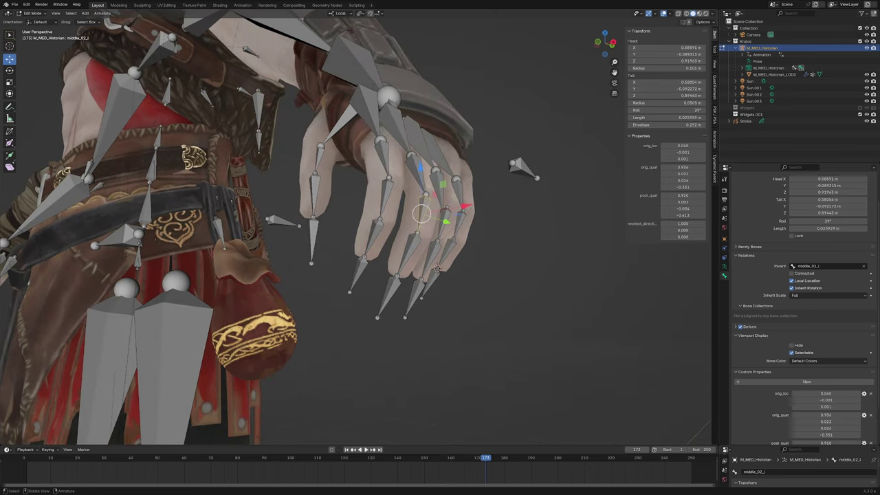
pyautogui.moveTo(417, 215); pyautogui.dragTo(394, 311, button='middle')
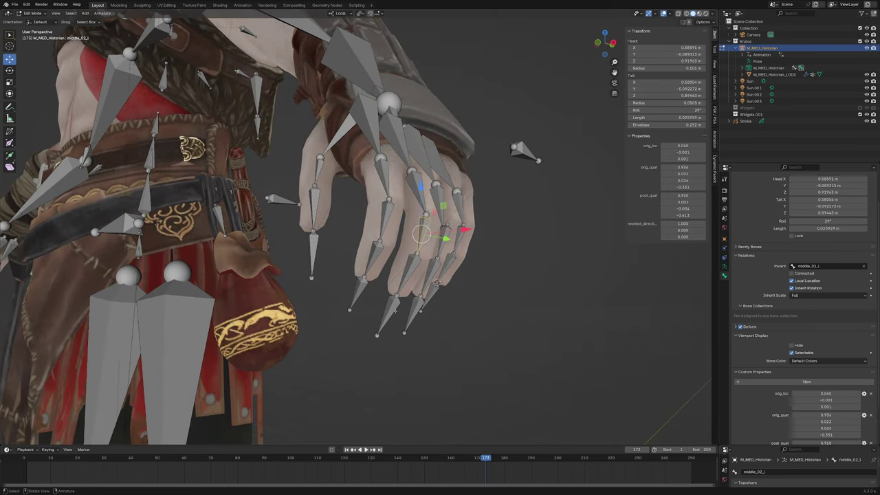
pyautogui.click(313, 251)
pyautogui.click(361, 292)
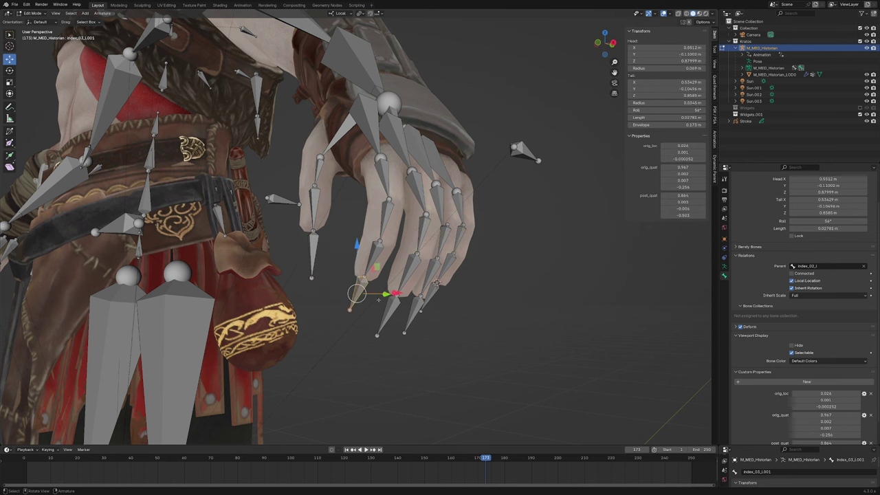
pyautogui.moveTo(361, 292); pyautogui.dragTo(360, 163, button='middle')
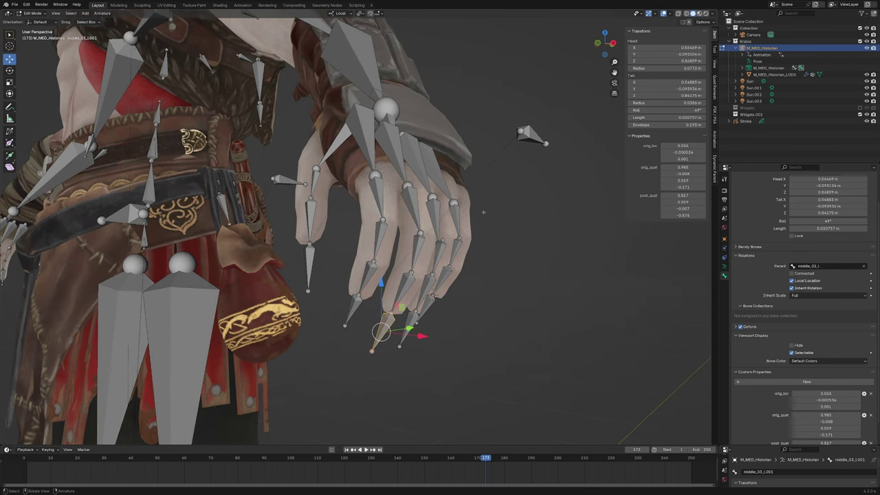
pyautogui.moveTo(380, 332); pyautogui.dragTo(426, 275, button='middle')
pyautogui.scroll(3, 445, 252)
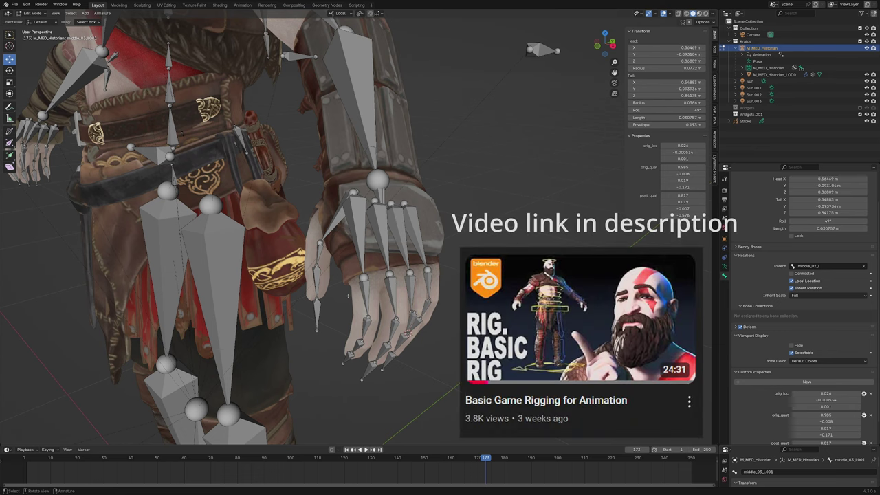
# Step: In Pose Mode, test-rotate the hand IK bone and adjust the IK switch value
pyautogui.hotkey('ctrl', 'Tab')
pyautogui.click(382, 167)
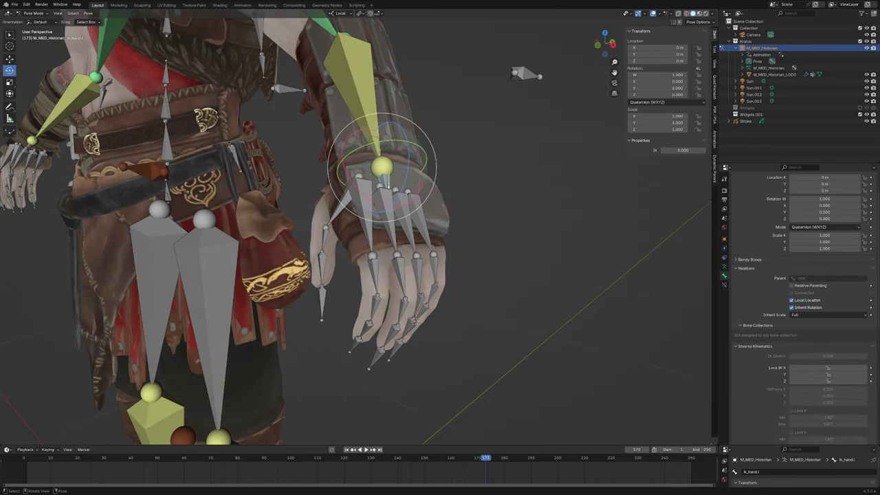
pyautogui.press('r')
pyautogui.press('Escape')
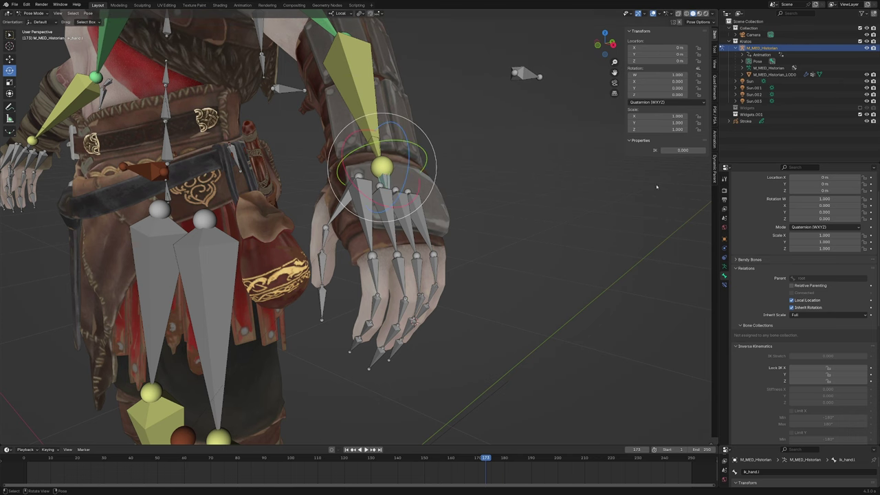
pyautogui.moveTo(677, 150); pyautogui.dragTo(688, 150)
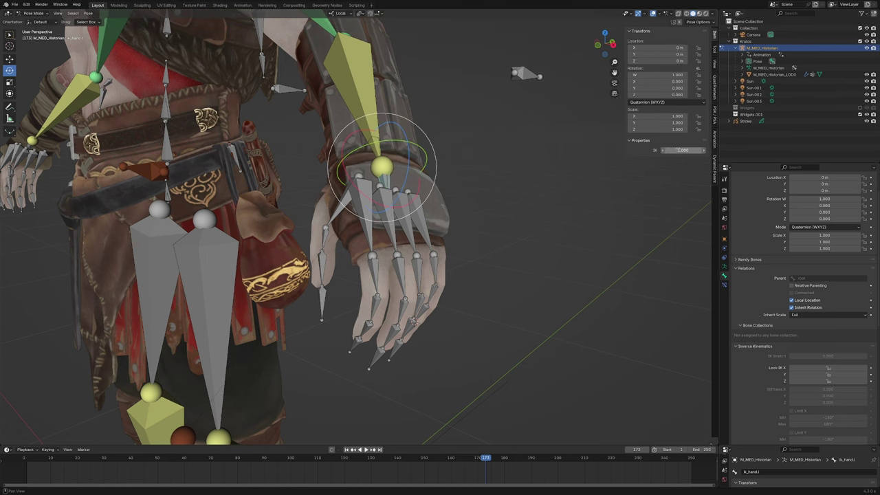
pyautogui.press('r')
pyautogui.press('Escape')
# Step: In Edit Mode, duplicate ik_hand.l, scale the copy up and enable X-ray
pyautogui.press('Tab')
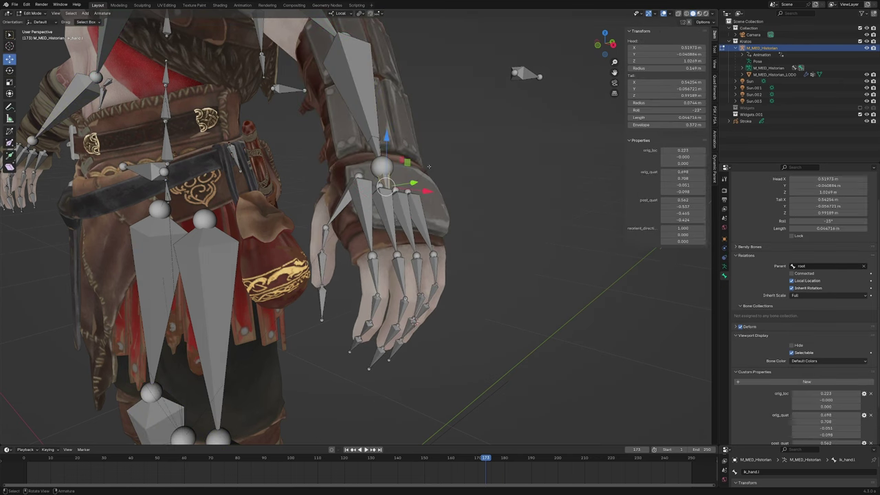
pyautogui.moveTo(428, 169); pyautogui.dragTo(384, 154, button='middle')
pyautogui.scroll(2, 384, 154)
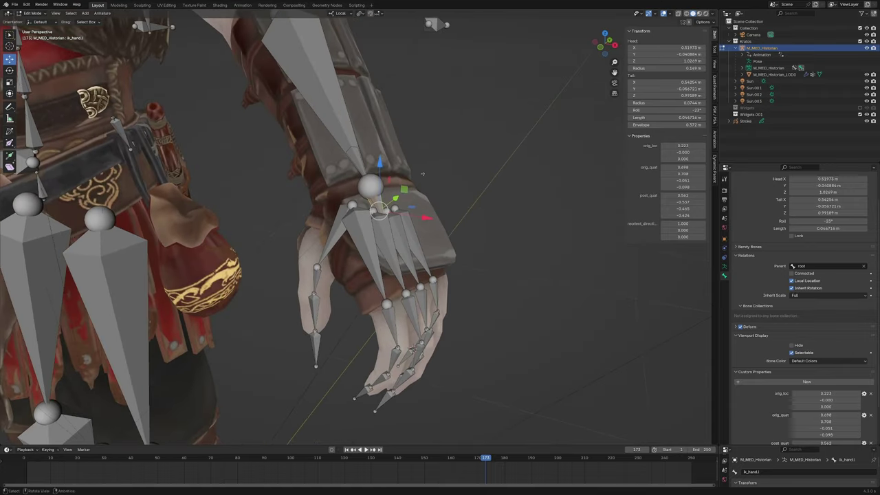
pyautogui.scroll(2, 371, 179)
pyautogui.hotkey('shift', 'd')
pyautogui.press('s')
pyautogui.click(354, 200)
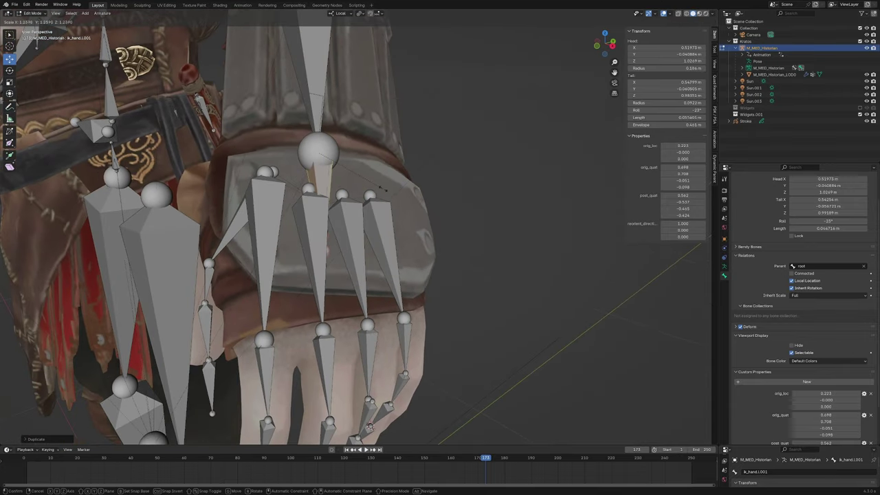
pyautogui.hotkey('alt', 'z')
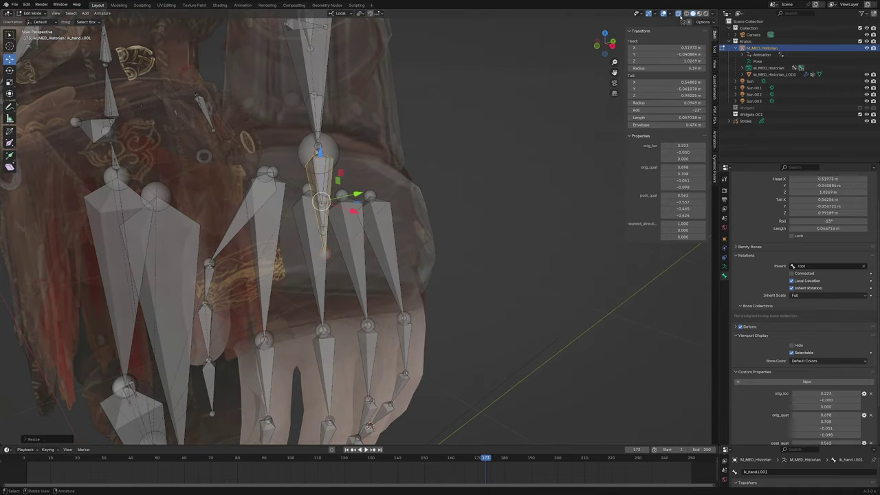
pyautogui.moveTo(385, 138); pyautogui.dragTo(412, 115, button='middle')
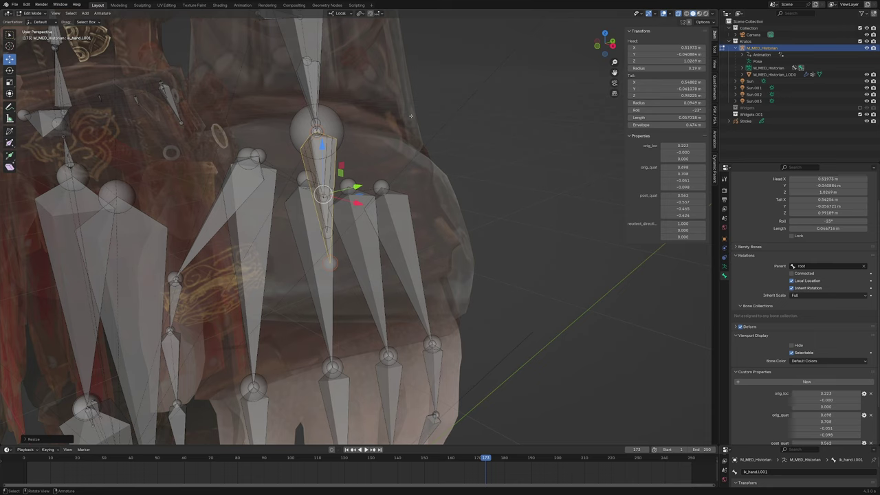
# Step: Rename the enlarged copy to main_IK_hand.l with lowercase m and h
pyautogui.press('F2')
pyautogui.write('Main_JK_Hand.l')
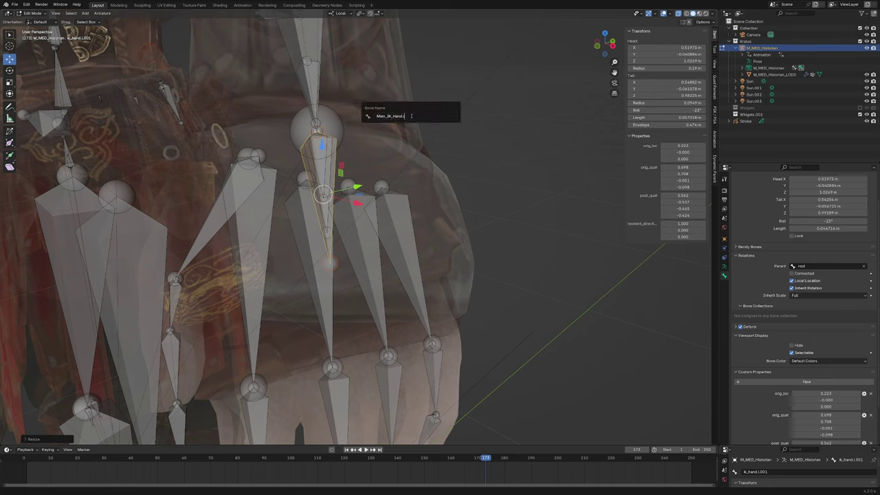
pyautogui.press('Return')
pyautogui.press('F2')
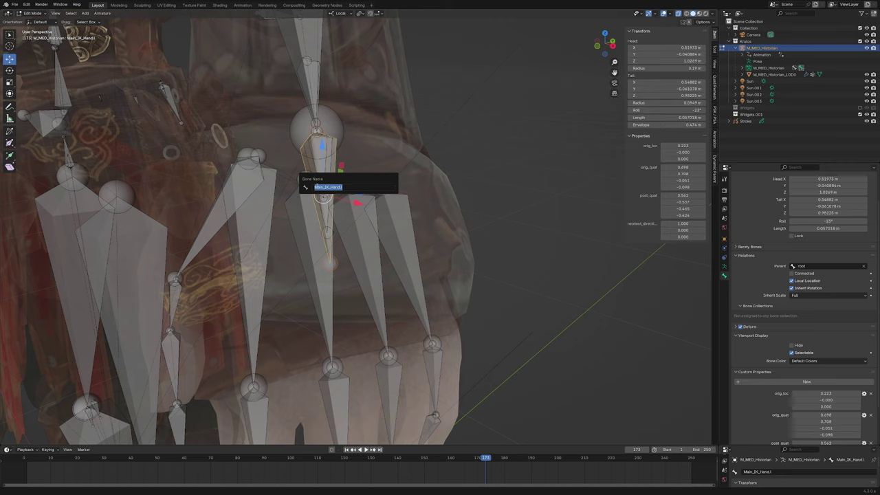
pyautogui.press('Home')
pyautogui.press('Delete')
pyautogui.write('m')
pyautogui.press('Delete')
pyautogui.write('h')
pyautogui.press('Return')
# Step: Check the original and new main_IK_hand.l bones, then return to Pose Mode
pyautogui.moveTo(338, 179); pyautogui.dragTo(318, 168, button='middle')
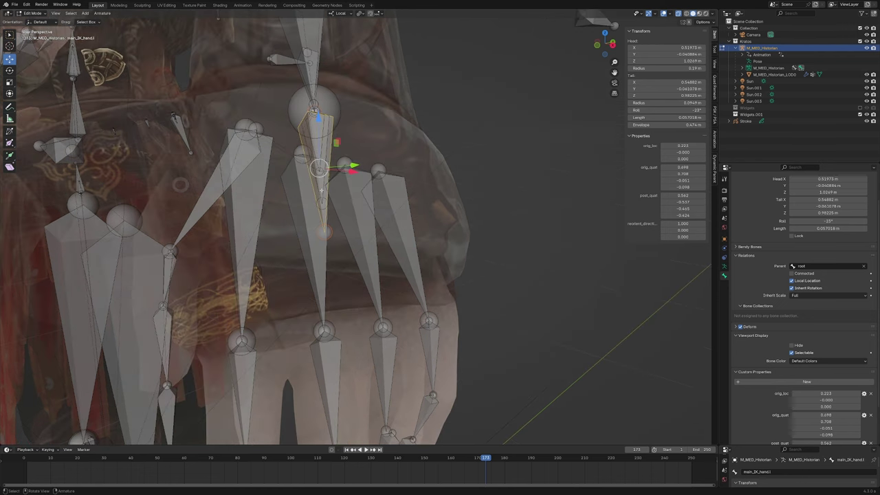
pyautogui.click(320, 175)
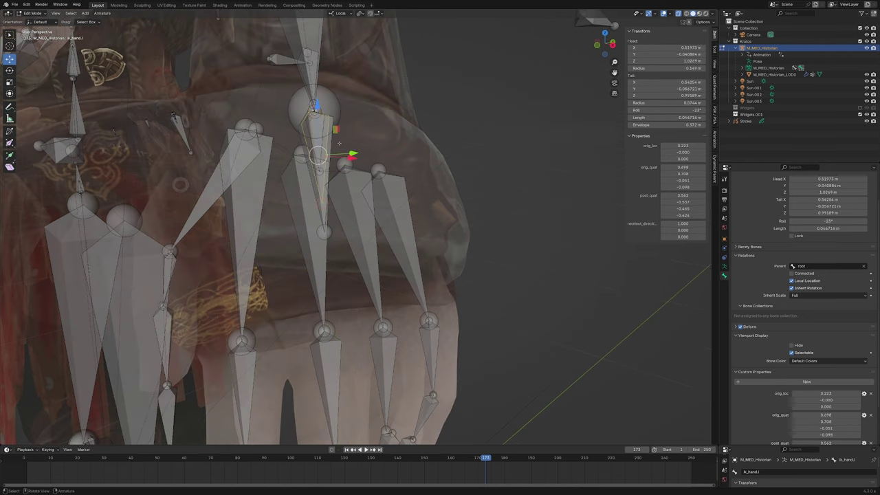
pyautogui.moveTo(339, 143); pyautogui.dragTo(344, 154, button='middle')
pyautogui.click(347, 157)
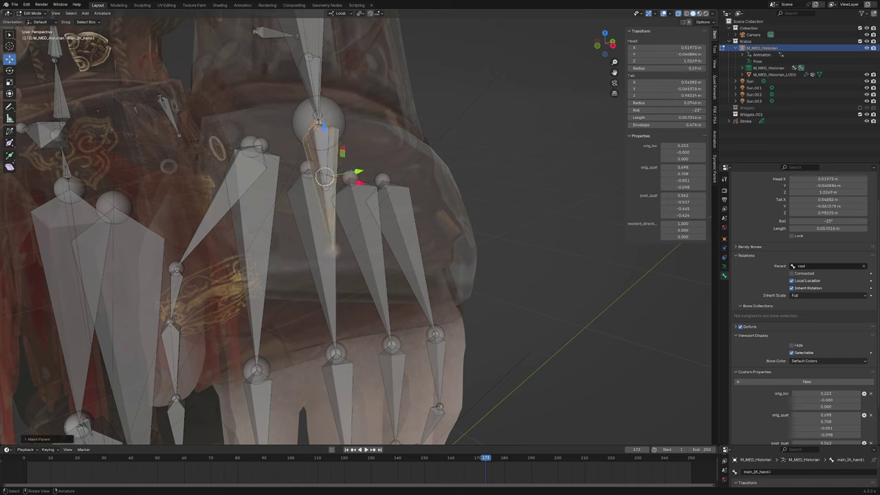
pyautogui.hotkey('ctrl', 'Tab')
pyautogui.scroll(-3, 365, 288)
# Step: Test-move the main hand control and the hand IK bone, then cancel
pyautogui.press('g')
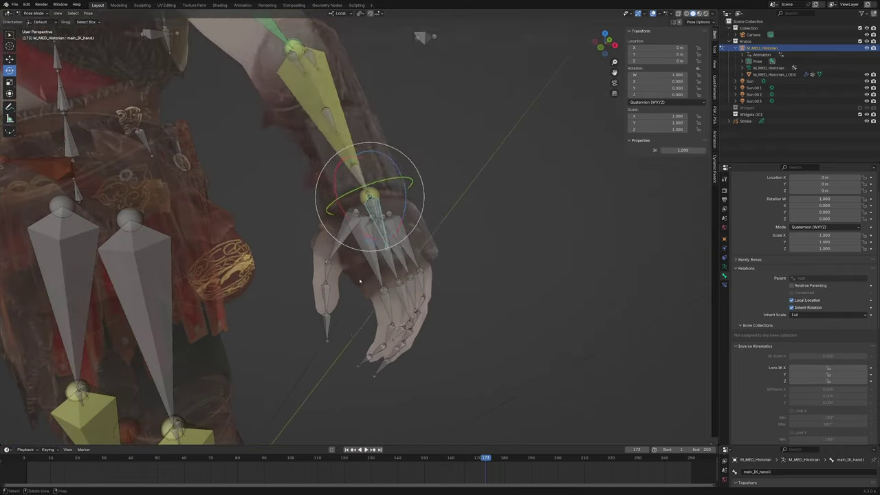
pyautogui.click(404, 327)
pyautogui.scroll(-5, 404, 326)
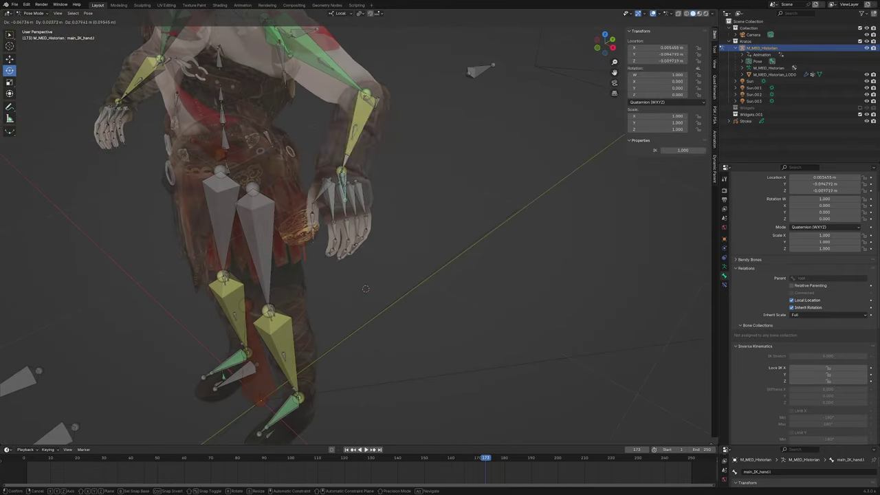
pyautogui.scroll(7, 387, 387)
pyautogui.press('g')
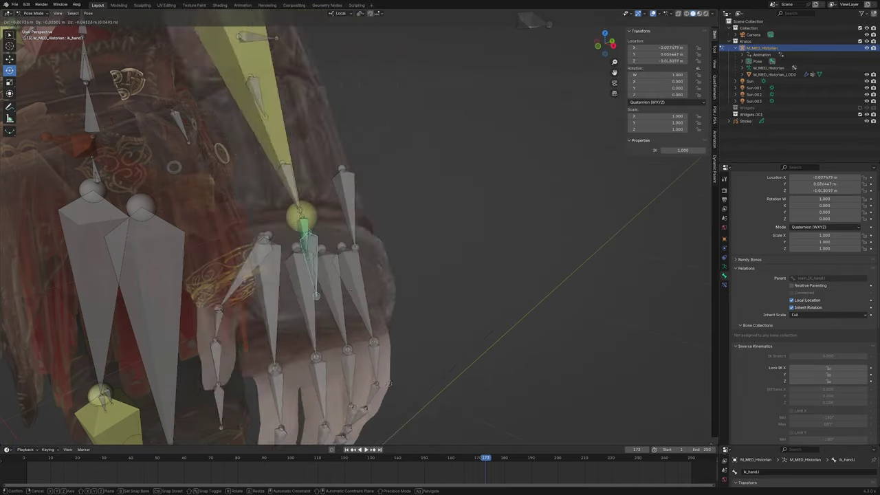
pyautogui.press('Escape')
pyautogui.scroll(-5, 311, 334)
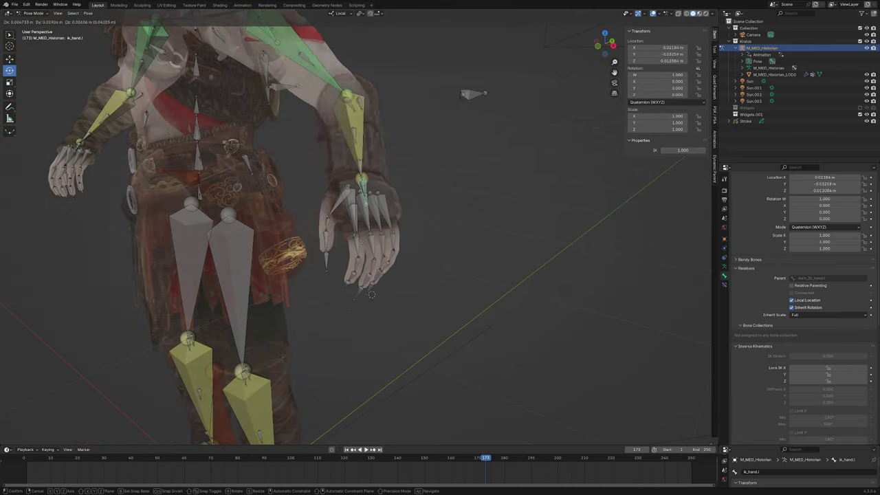
pyautogui.scroll(3, 310, 334)
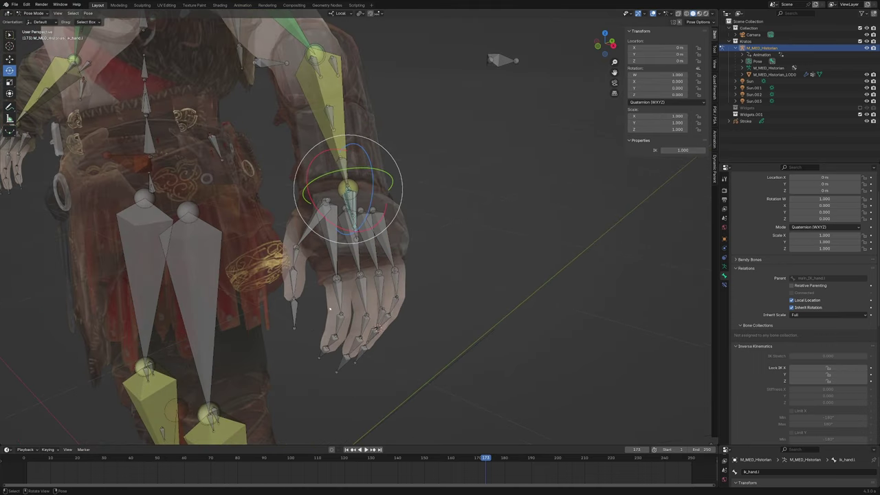
# Step: Select the thumb tip, then the duplicate bone thumb_03_l.001 below it
pyautogui.moveTo(330, 309); pyautogui.dragTo(316, 315, button='middle')
pyautogui.moveTo(286, 250); pyautogui.dragTo(314, 236, button='middle')
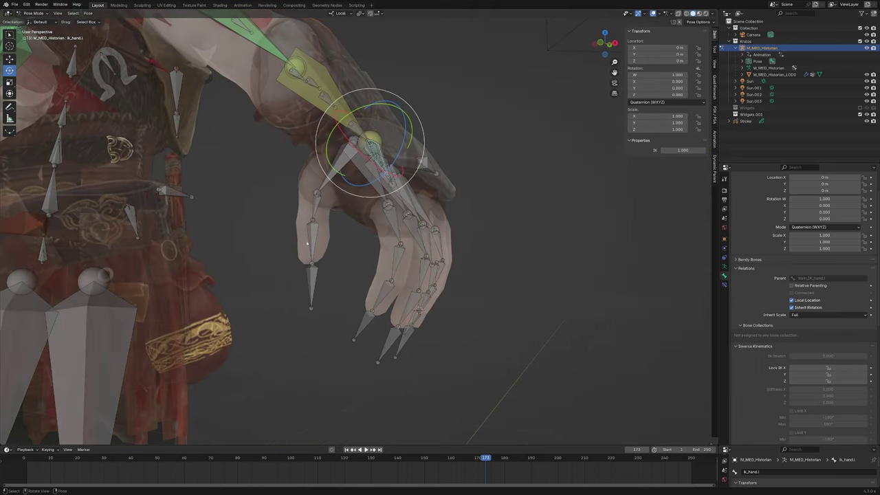
pyautogui.click(314, 235)
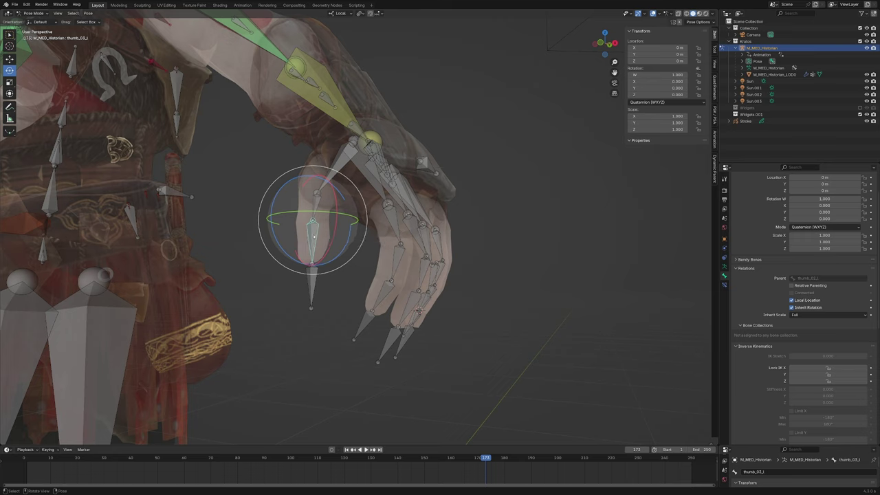
pyautogui.click(315, 282)
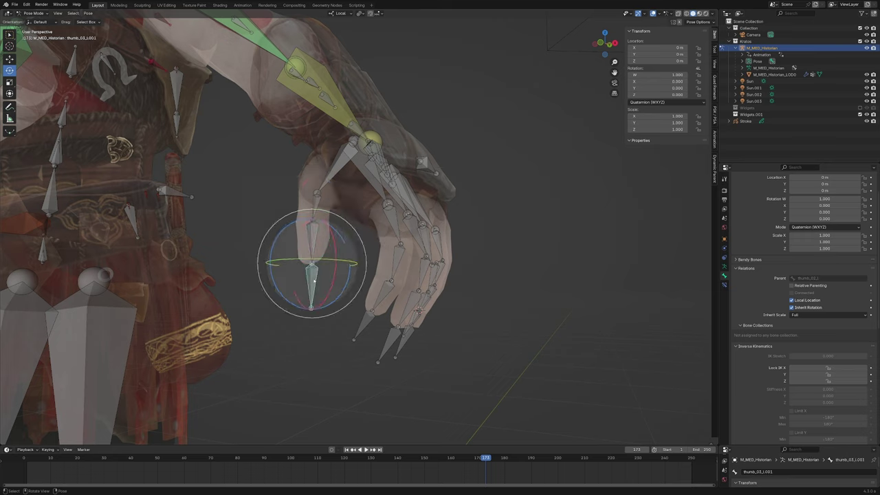
# Step: Add an IK constraint to thumb_03_l targeting its duplicate tip bone
pyautogui.keyDown('shift'); pyautogui.click(313, 237); pyautogui.keyUp('shift')
pyautogui.hotkey('shift', 'i')
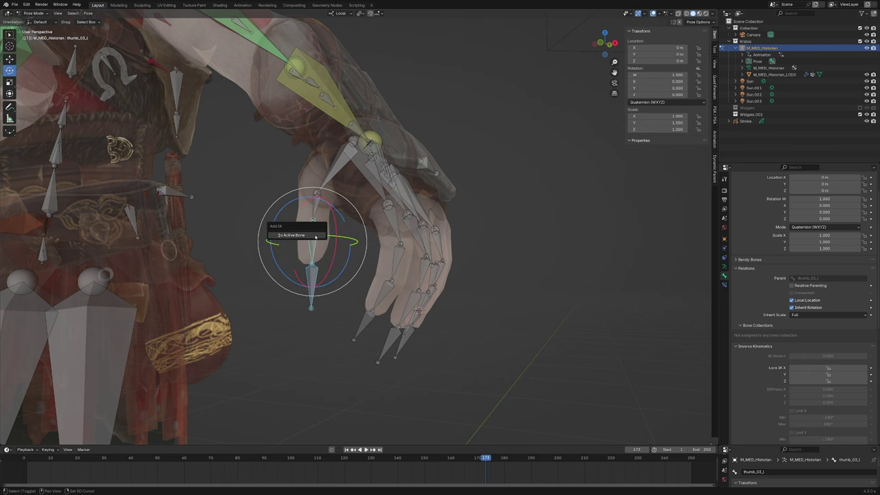
pyautogui.click(314, 237)
pyautogui.scroll(-3, 315, 245)
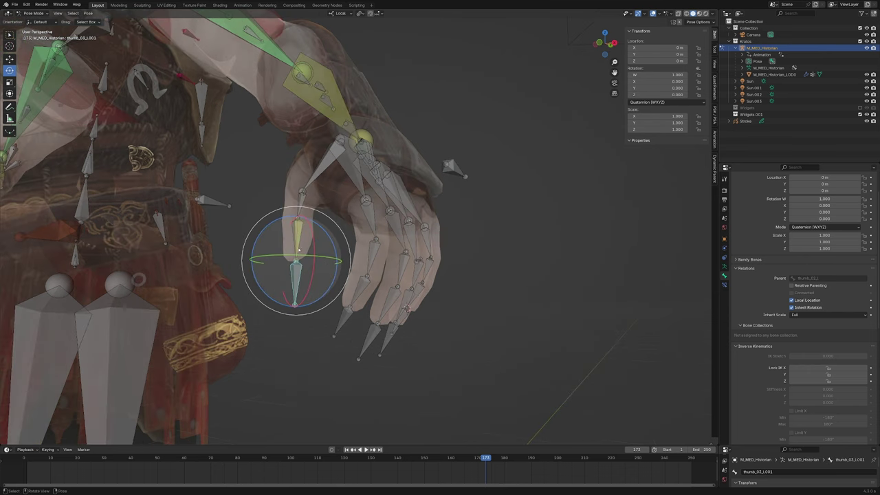
pyautogui.moveTo(281, 275)
pyautogui.mouseDown(button='middle')
pyautogui.moveTo(305, 291)
pyautogui.moveTo(296, 282)
pyautogui.mouseUp(button='middle')
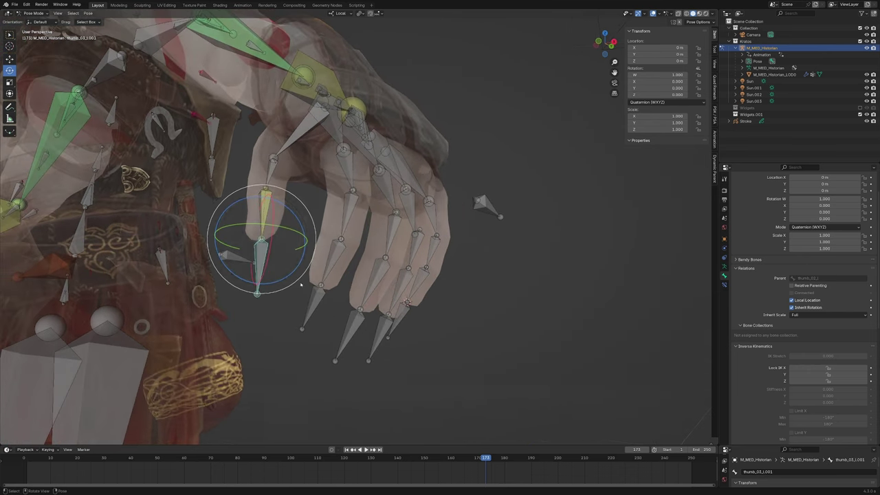
pyautogui.moveTo(309, 318); pyautogui.dragTo(308, 321, button='middle')
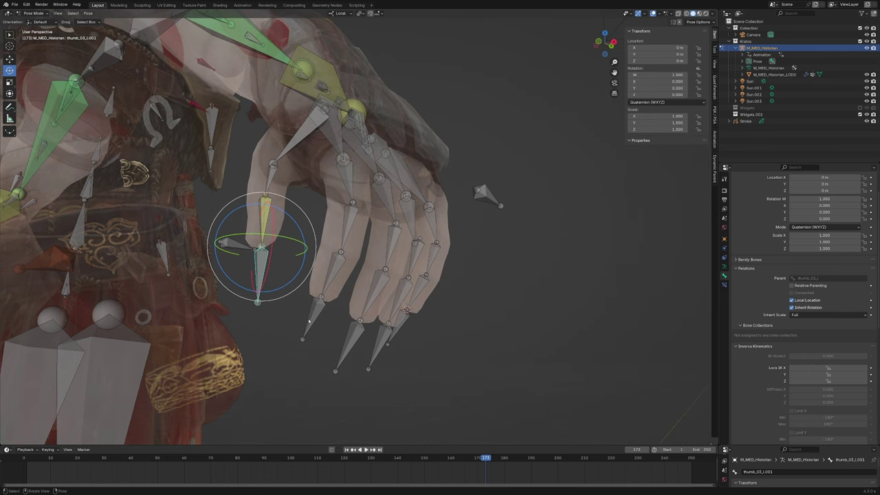
# Step: Rename the thumb and index tip duplicates to IK_thumb_03_l and IK_index_03_l
pyautogui.press('F2')
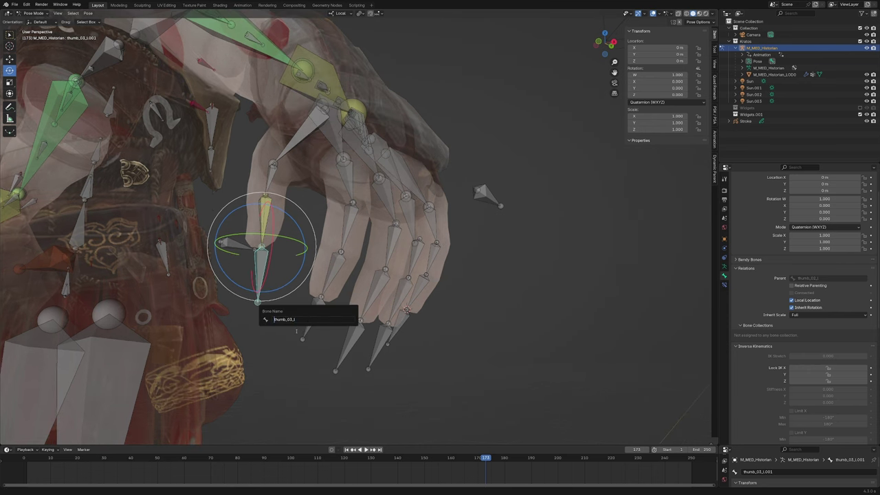
pyautogui.write('IK_')
pyautogui.press('Return')
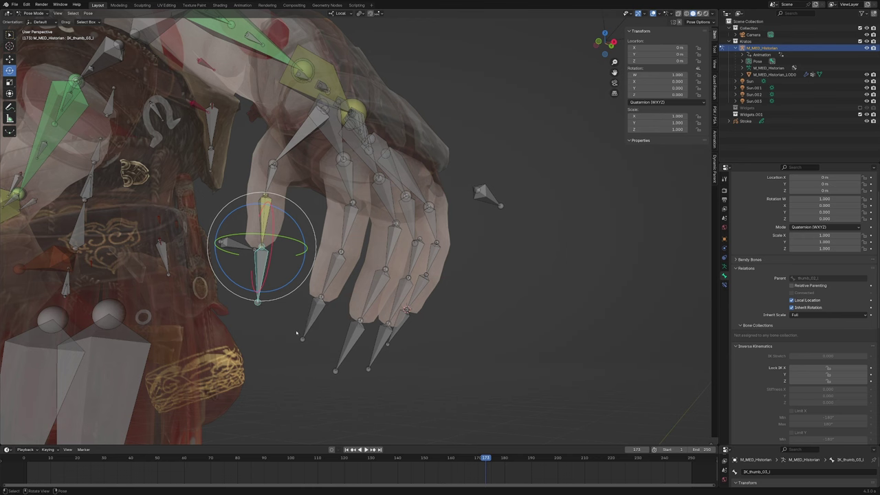
pyautogui.click(315, 308)
pyautogui.press('F2')
pyautogui.write('IK_index_03')
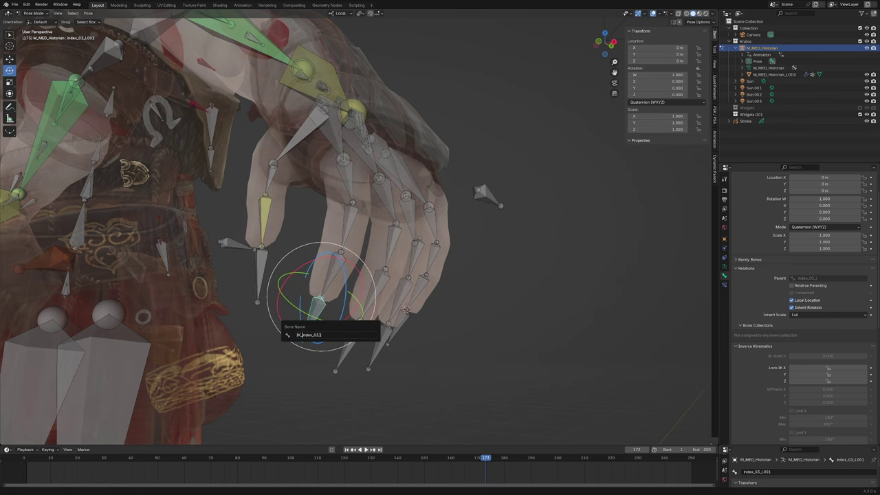
pyautogui.press('Return')
# Step: Rename the ring and pinky tip duplicates to IK_ring_03_l and IK_pinky_03_l
pyautogui.moveTo(288, 335)
pyautogui.mouseDown(button='middle')
pyautogui.moveTo(330, 295)
pyautogui.moveTo(374, 296)
pyautogui.mouseUp(button='middle')
pyautogui.press('Return')
pyautogui.write('IK_')
pyautogui.press('Return')
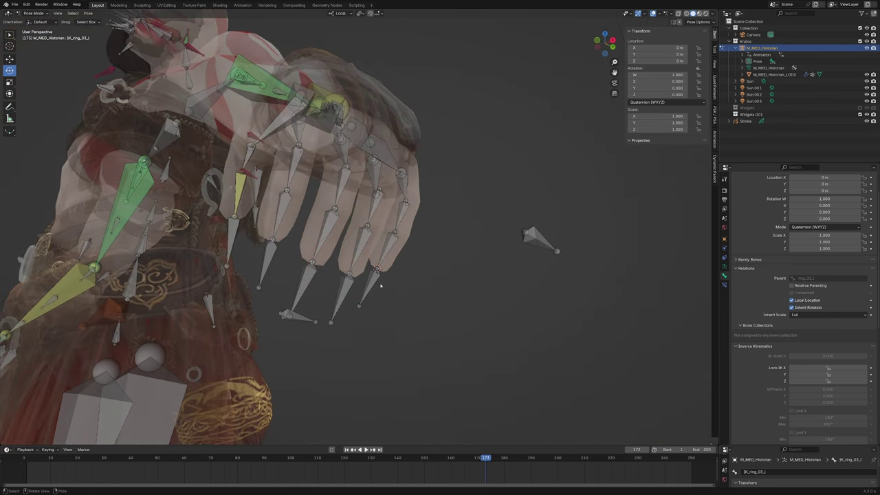
pyautogui.click(380, 286)
pyautogui.press('F2')
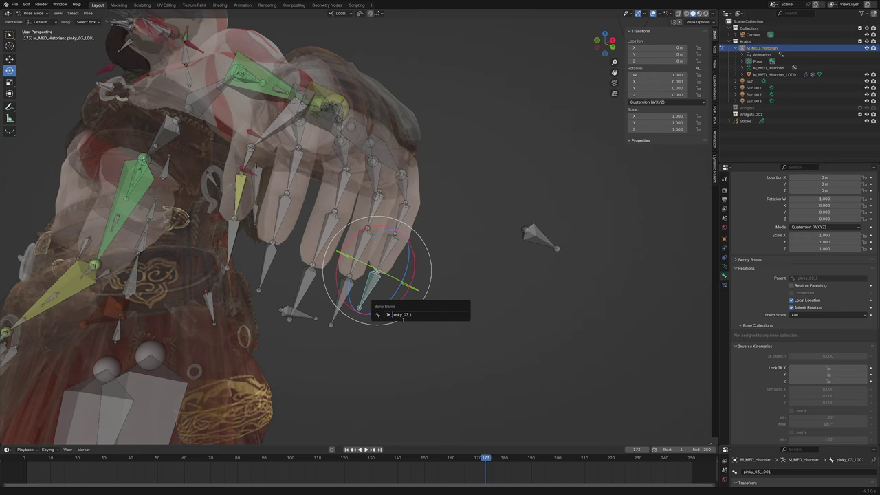
pyautogui.press('Return')
# Step: Select the thumb bone carrying the IK constraint
pyautogui.moveTo(403, 319); pyautogui.dragTo(289, 262, button='middle')
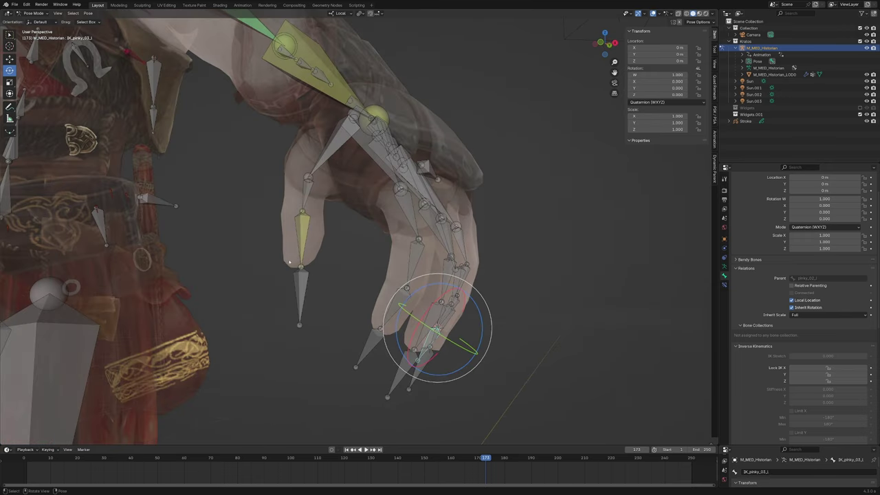
pyautogui.click(310, 231)
pyautogui.moveTo(309, 231); pyautogui.dragTo(358, 227, button='middle')
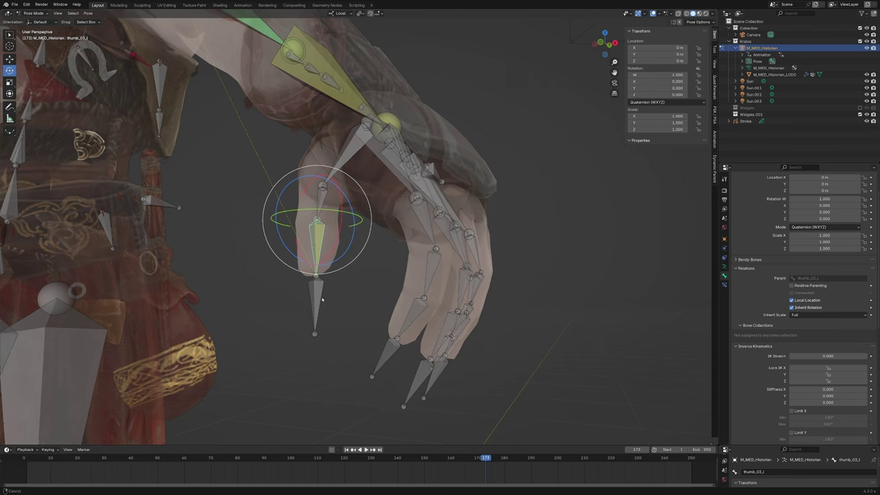
# Step: Set the thumb IK Chain Length to 2 and grab-test IK_thumb_03_l
pyautogui.click(724, 284)
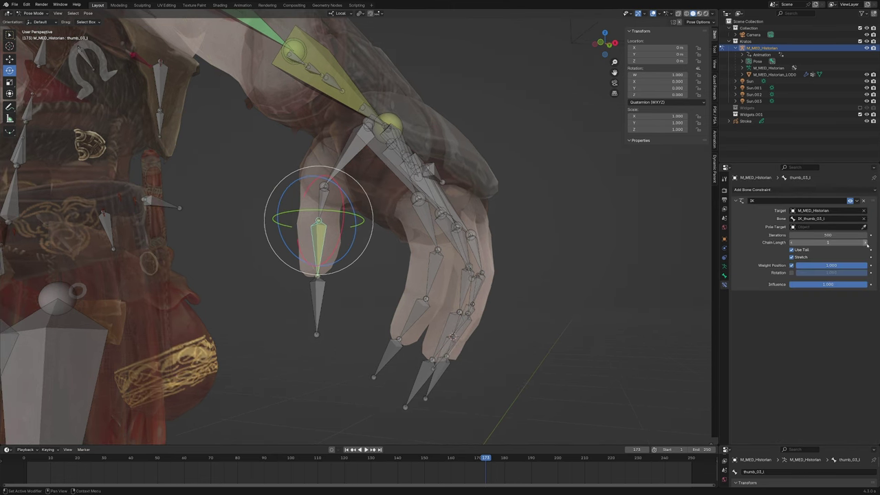
pyautogui.click(867, 244)
pyautogui.click(316, 277)
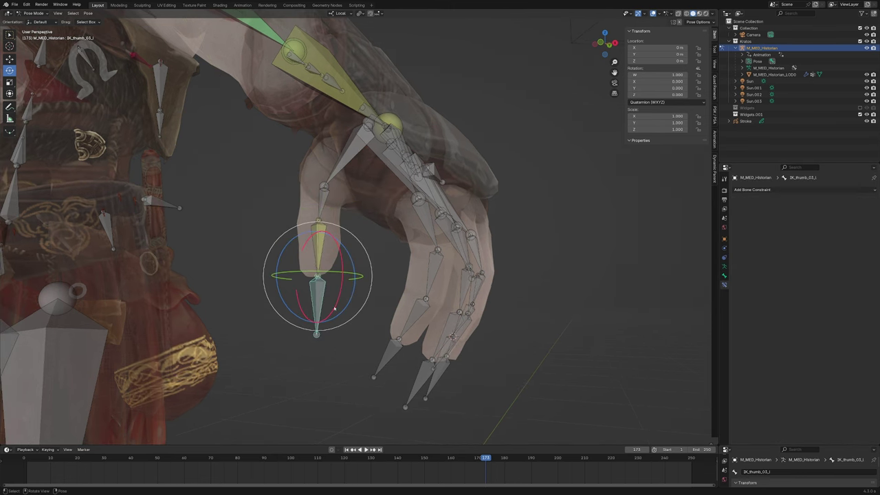
pyautogui.press('g')
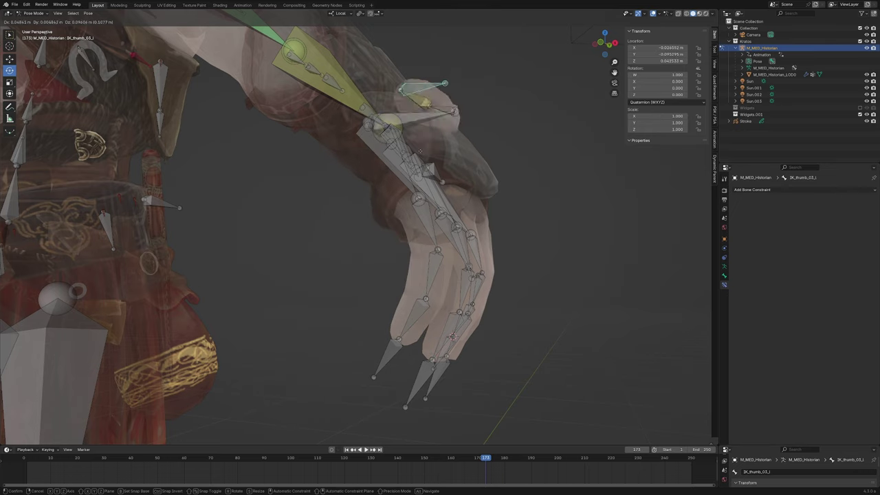
pyautogui.press('Escape')
# Step: Look around the hand and switch the armature into Edit Mode
pyautogui.moveTo(378, 53); pyautogui.dragTo(359, 187, button='middle')
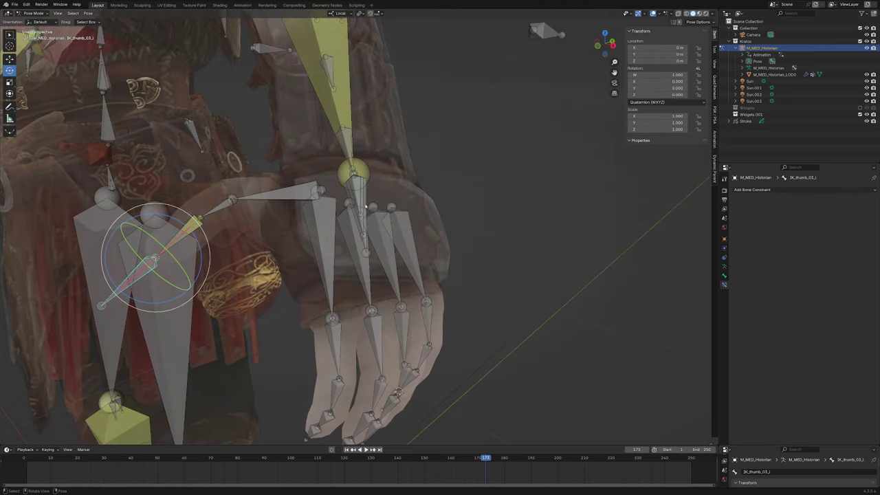
pyautogui.moveTo(346, 218); pyautogui.dragTo(344, 209, button='middle')
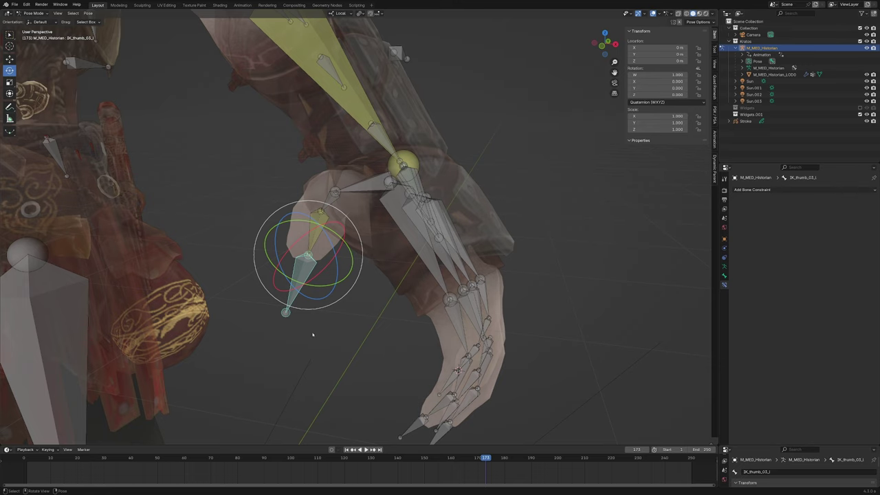
pyautogui.press('Tab')
pyautogui.moveTo(313, 335); pyautogui.dragTo(334, 300, button='middle')
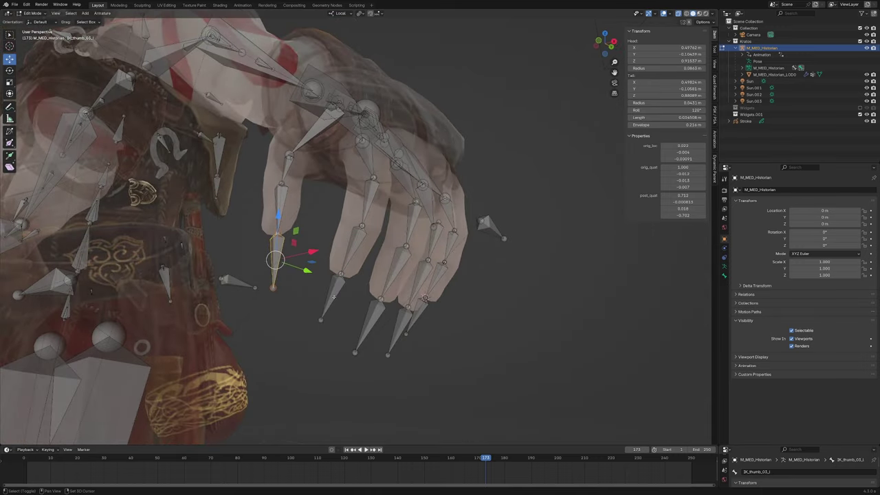
# Step: Parent the four fingertip IK bones to ik_hand.l with Keep Offset
pyautogui.keyDown('shift'); pyautogui.click(414, 314); pyautogui.keyUp('shift')
pyautogui.keyDown('shift'); pyautogui.click(398, 330); pyautogui.keyUp('shift')
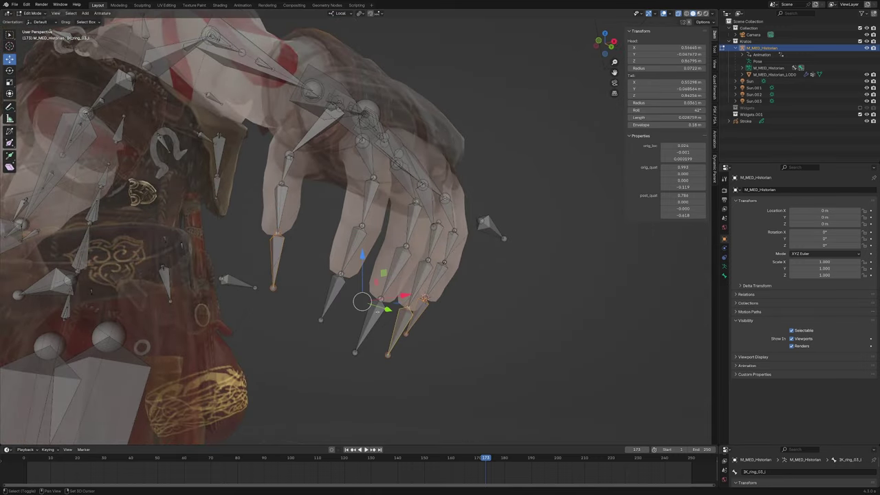
pyautogui.keyDown('shift'); pyautogui.click(368, 324); pyautogui.keyUp('shift')
pyautogui.keyDown('shift'); pyautogui.click(333, 294); pyautogui.keyUp('shift')
pyautogui.moveTo(358, 289); pyautogui.dragTo(385, 206, button='middle')
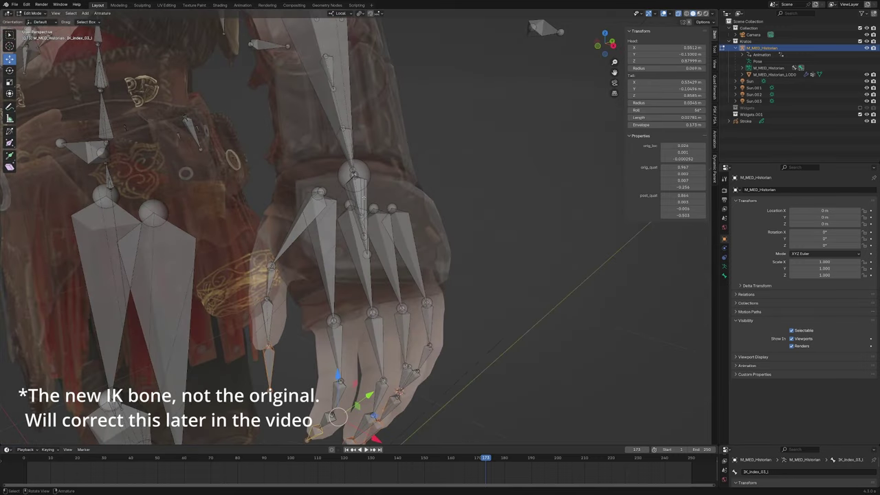
pyautogui.keyDown('alt'); pyautogui.click(354, 196); pyautogui.keyUp('alt')
pyautogui.click(344, 200)
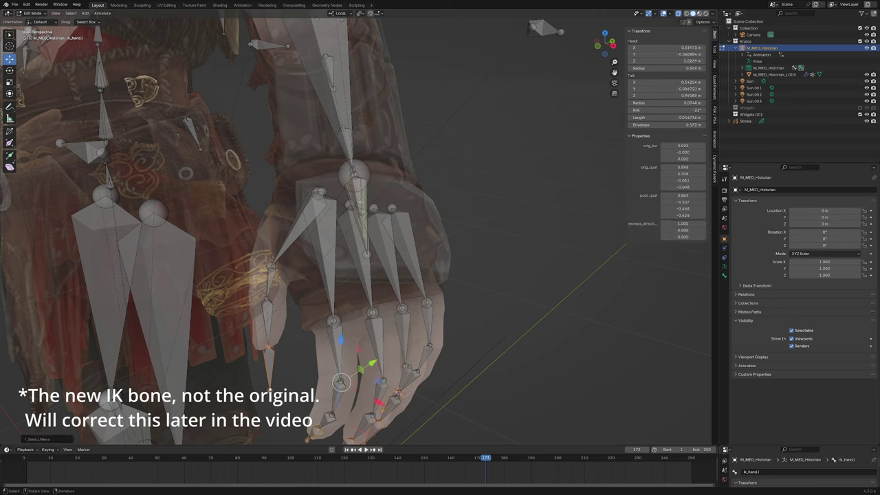
pyautogui.hotkey('ctrl', 'p')
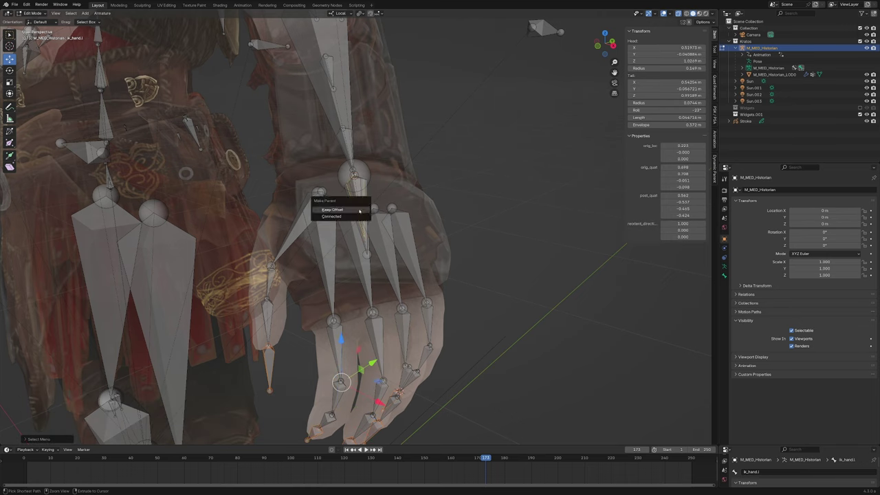
pyautogui.click(357, 210)
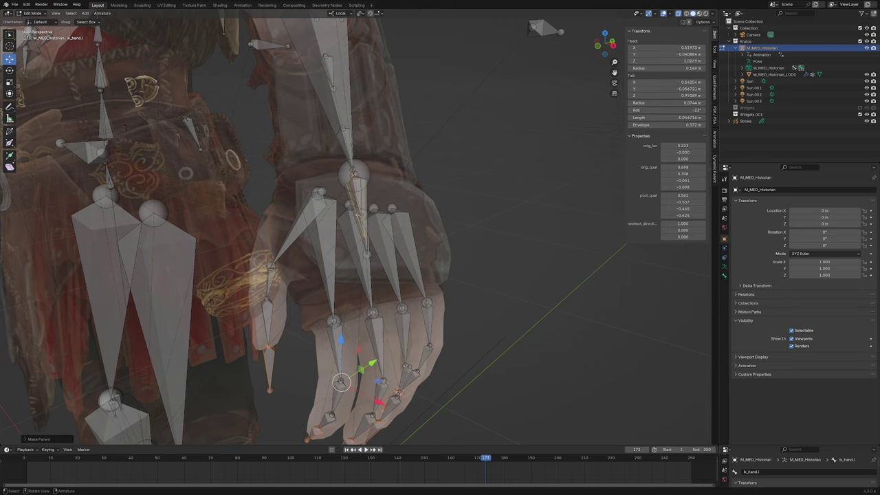
# Step: Return to Pose Mode and start moving IK_thumb_03_l to test the thumb bend
pyautogui.hotkey('ctrl', 'p')
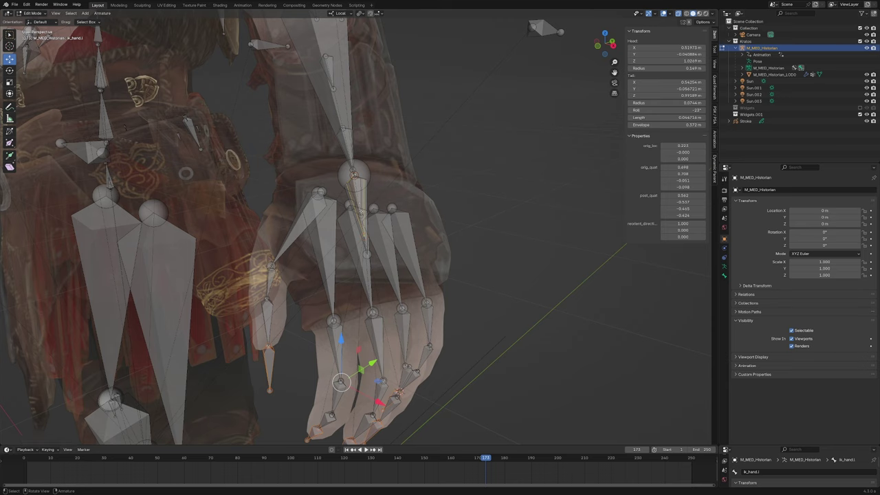
pyautogui.hotkey('ctrl', 'p')
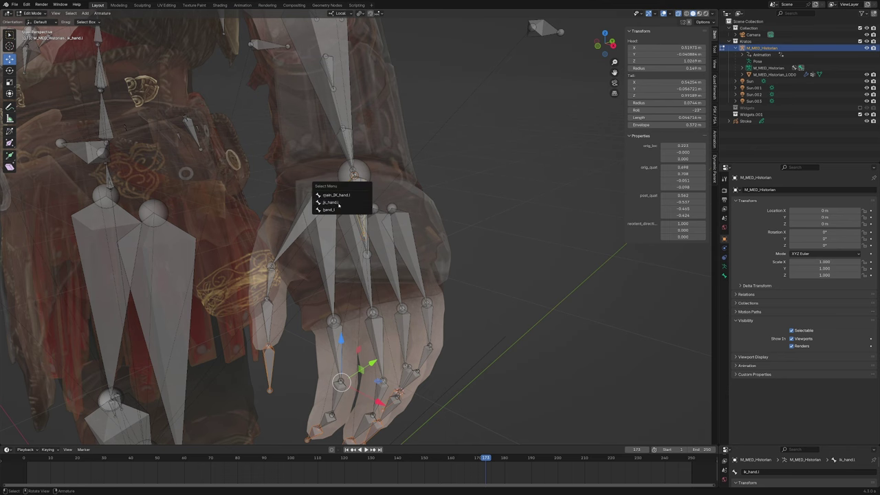
pyautogui.scroll(2, 377, 224)
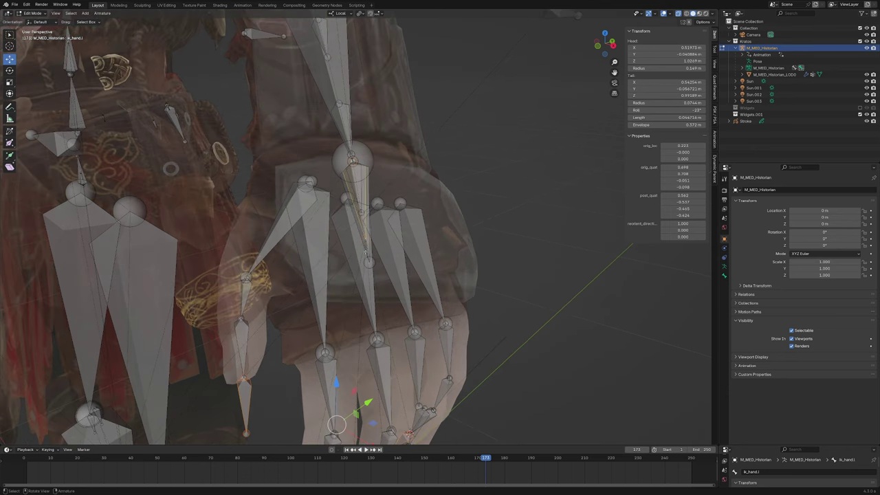
pyautogui.scroll(-5, 365, 254)
pyautogui.hotkey('ctrl', 'Tab')
pyautogui.scroll(2, 402, 312)
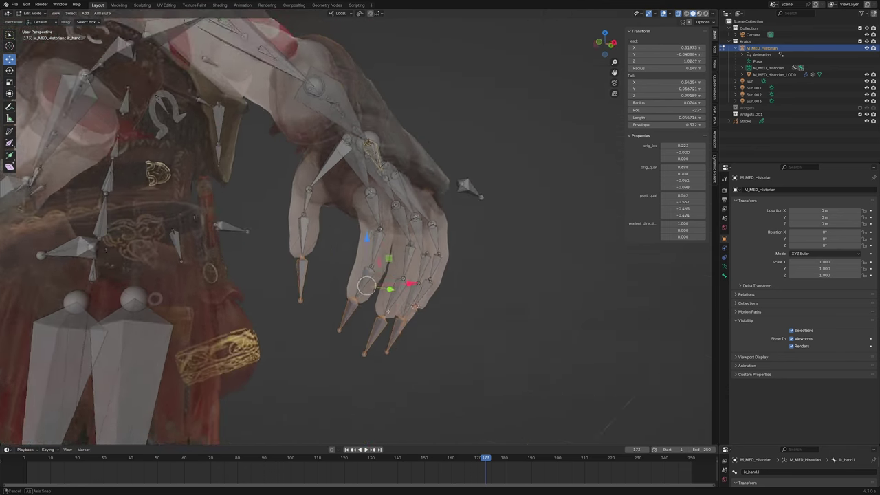
pyautogui.click(305, 285)
pyautogui.press('g')
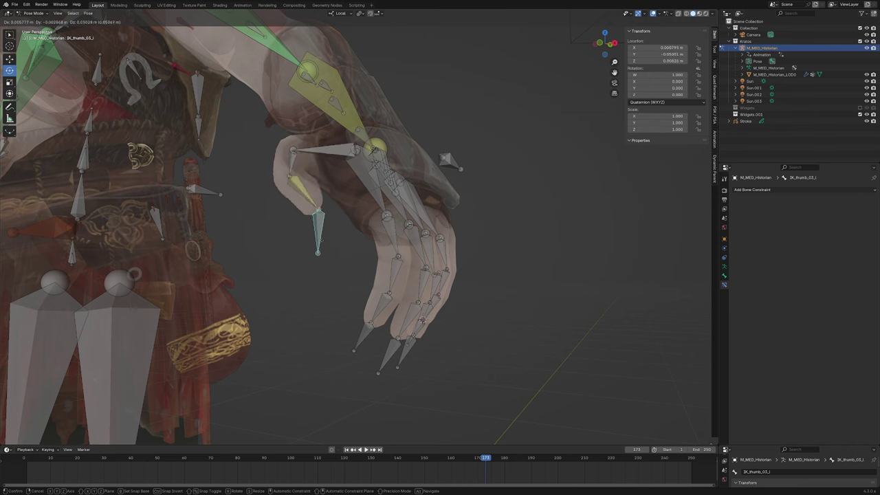
# Step: Confirm the thumb target's new position and select the index, ring and pinky IK tip bones
pyautogui.click(298, 239)
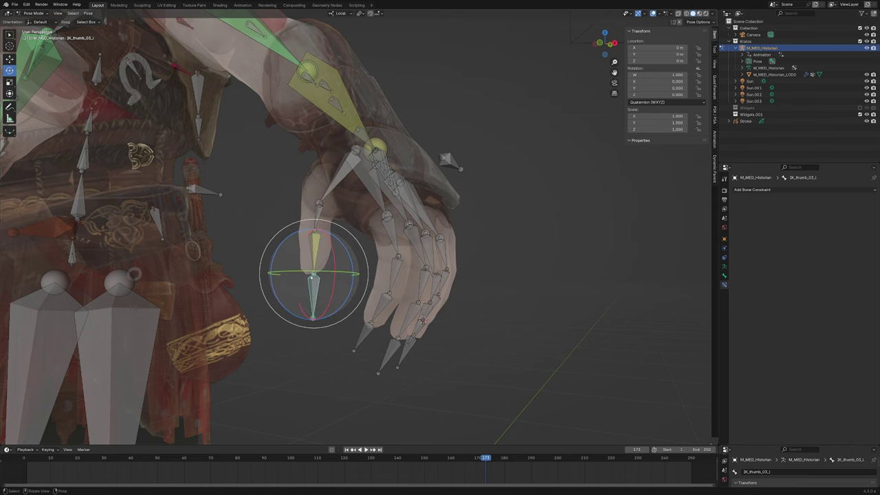
pyautogui.moveTo(309, 275); pyautogui.dragTo(357, 206, button='middle')
pyautogui.click(375, 150)
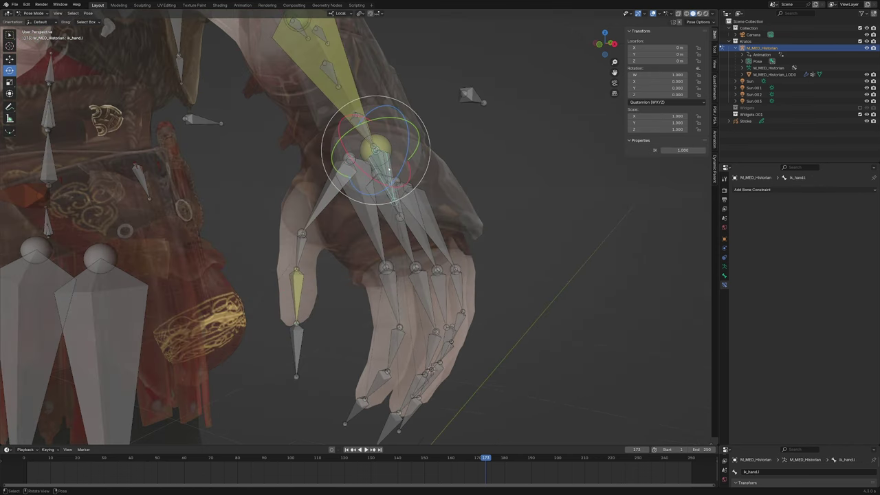
pyautogui.moveTo(388, 169); pyautogui.dragTo(391, 192, button='middle')
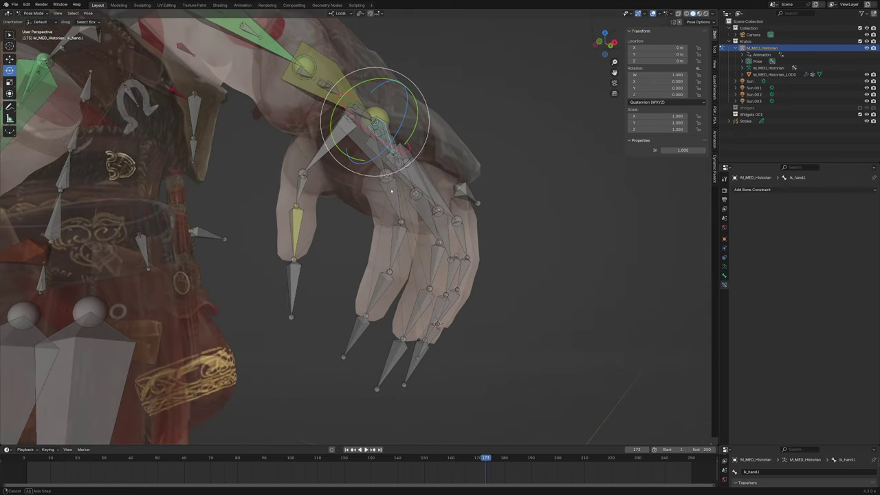
pyautogui.click(287, 289)
pyautogui.moveTo(287, 289); pyautogui.dragTo(302, 254, button='middle')
pyautogui.keyDown('shift'); pyautogui.click(306, 255); pyautogui.keyUp('shift')
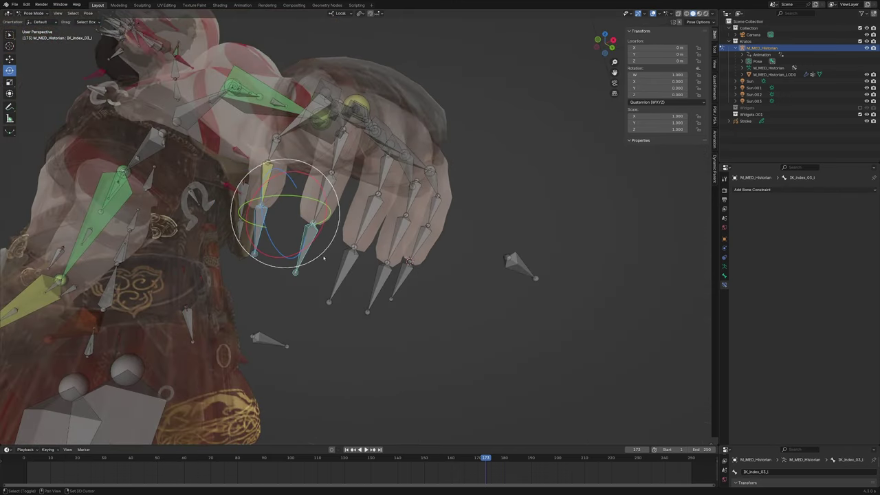
pyautogui.keyDown('shift'); pyautogui.click(380, 274); pyautogui.keyUp('shift')
pyautogui.keyDown('shift'); pyautogui.click(401, 278); pyautogui.keyUp('shift')
pyautogui.moveTo(401, 279); pyautogui.dragTo(386, 182, button='middle')
# Step: In Edit Mode, parent the fingertip IK bones to main_IK_hand.l with Keep Offset
pyautogui.press('Tab')
pyautogui.click(387, 180)
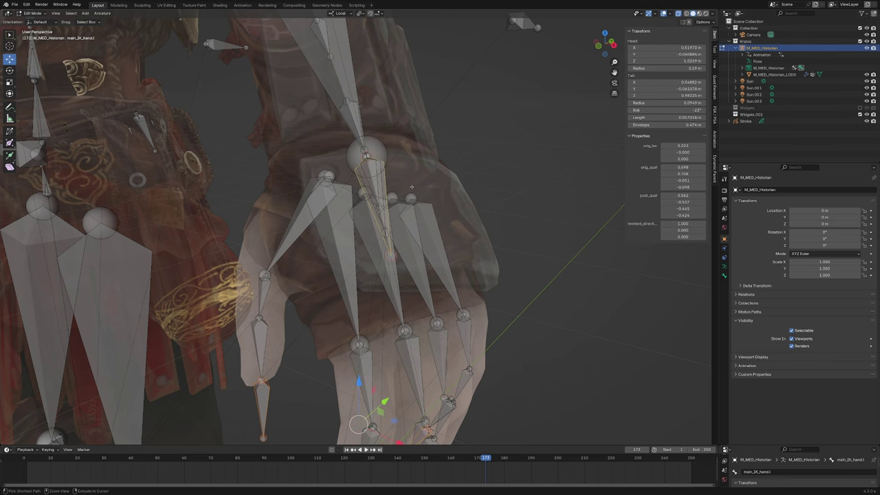
pyautogui.hotkey('ctrl', 'p')
pyautogui.click(402, 192)
pyautogui.moveTo(403, 191); pyautogui.dragTo(404, 147, button='middle')
pyautogui.press('Tab')
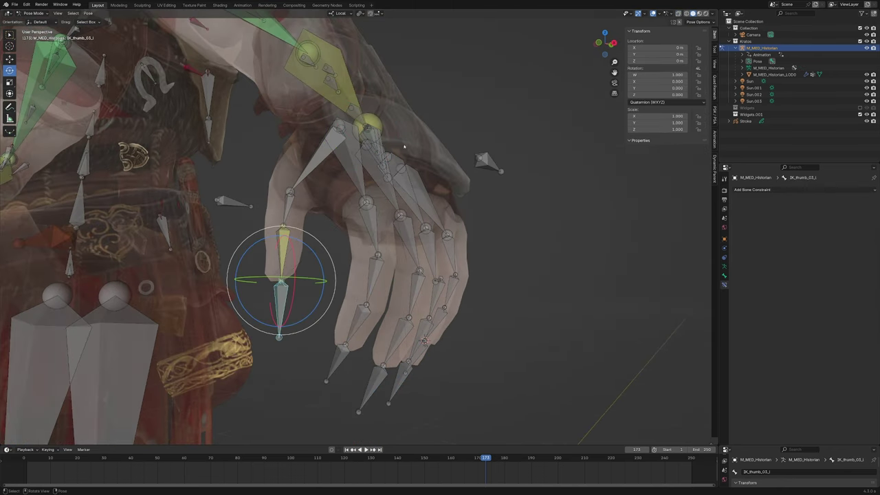
# Step: Test-move ik_hand.l in Pose Mode to check the fingers follow, then cancel
pyautogui.click(379, 139)
pyautogui.moveTo(379, 139); pyautogui.dragTo(400, 207, button='middle')
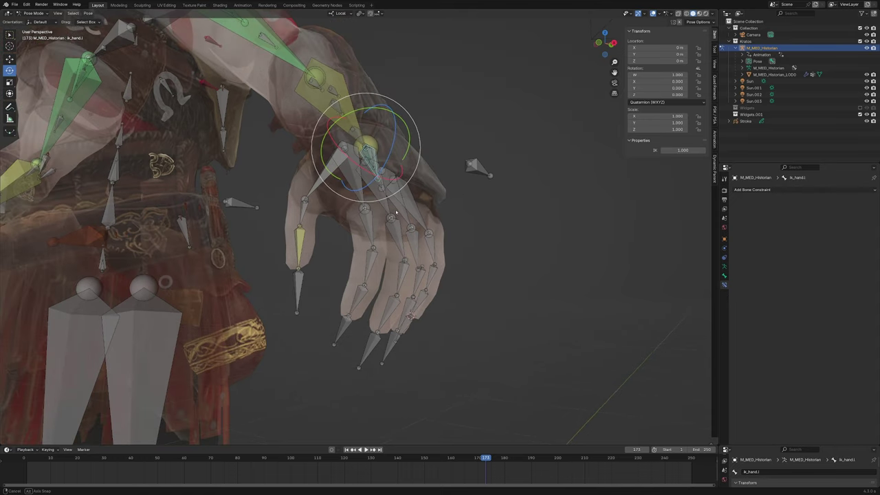
pyautogui.press('g')
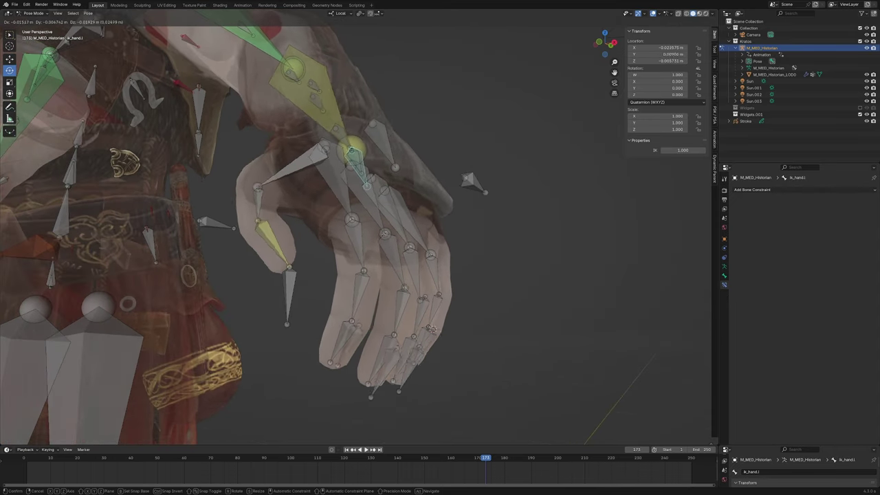
pyautogui.press('Escape')
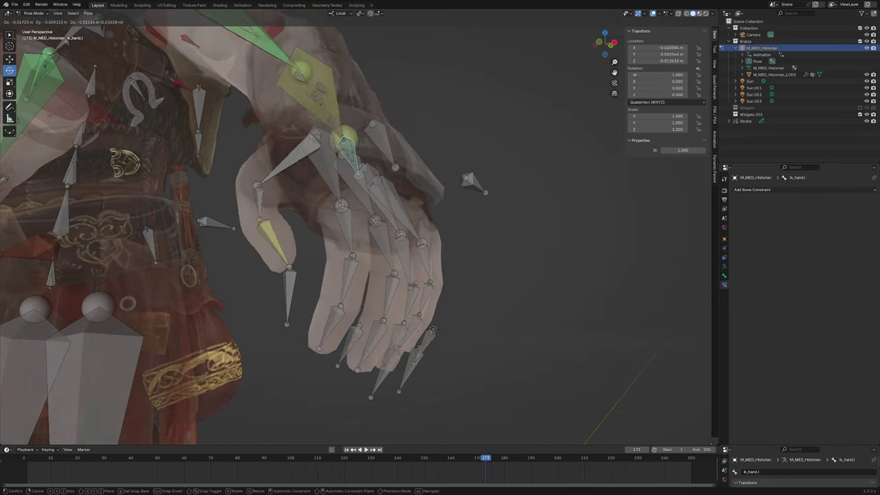
pyautogui.moveTo(357, 268); pyautogui.dragTo(298, 234, button='middle')
pyautogui.moveTo(363, 264); pyautogui.dragTo(359, 306, button='middle')
pyautogui.click(348, 314)
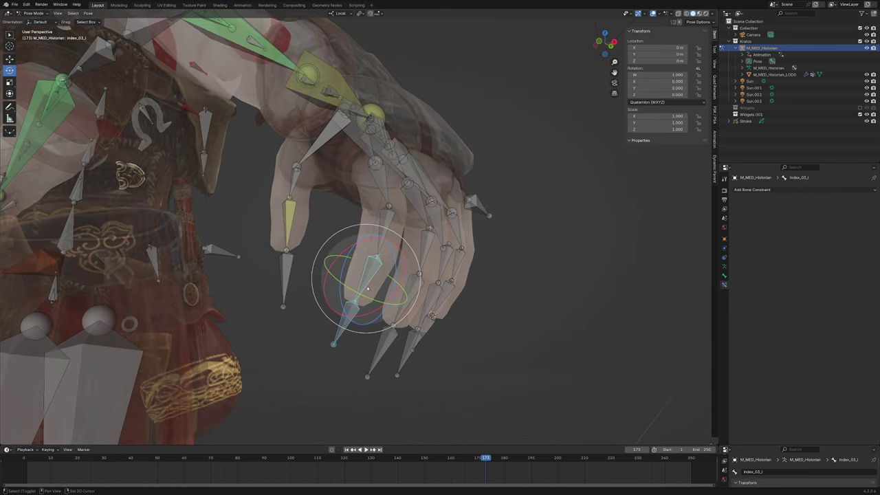
# Step: Add IK constraints to the fingertip bones, each targeting its IK_ control bone, such as IK_pinky_03_l
pyautogui.moveTo(367, 289)
pyautogui.mouseDown(button='middle')
pyautogui.moveTo(385, 296)
pyautogui.moveTo(313, 268)
pyautogui.mouseUp(button='middle')
pyautogui.click(390, 295)
pyautogui.click(390, 295)
pyautogui.click(344, 287)
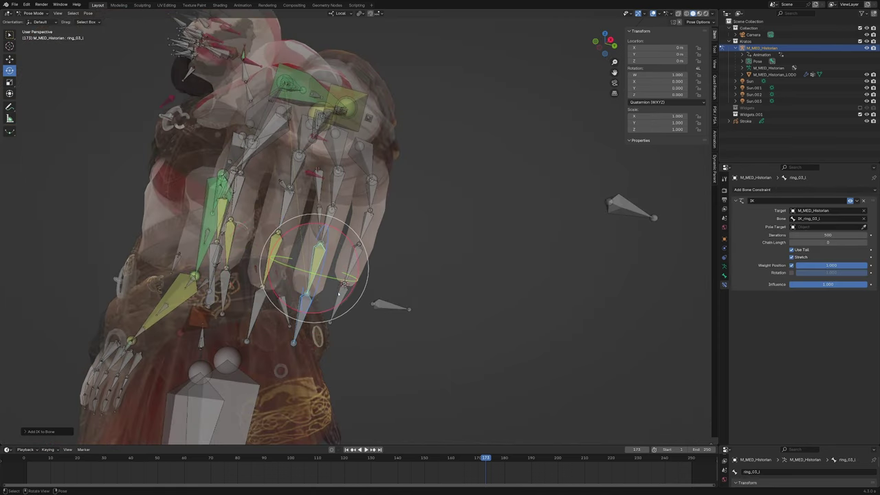
pyautogui.keyDown('shift'); pyautogui.click(356, 246); pyautogui.keyUp('shift')
pyautogui.click(348, 268)
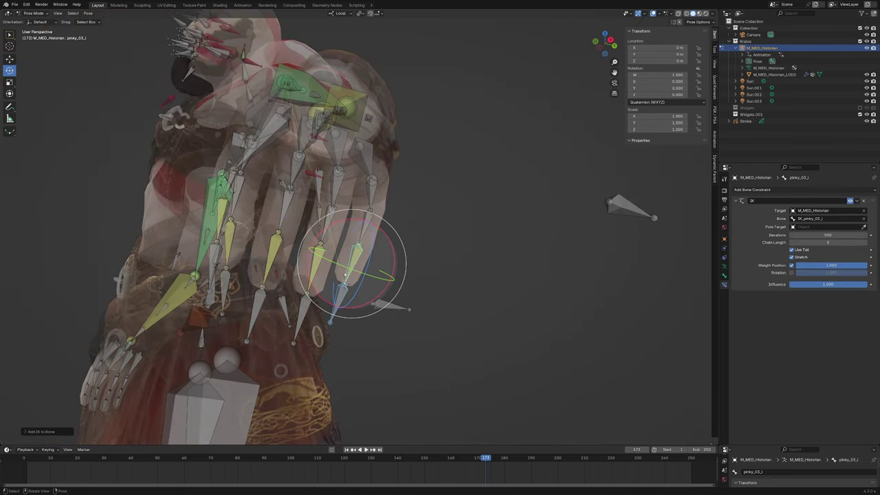
# Step: Set index_03_l's IK chain length to 3, then start moving ik_hand.l to test it
pyautogui.moveTo(348, 268); pyautogui.dragTo(364, 281, button='middle')
pyautogui.scroll(2, 365, 281)
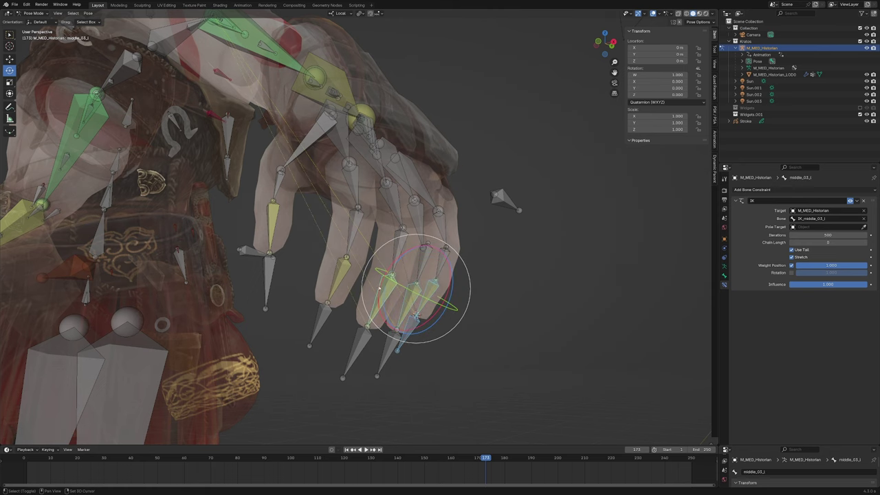
pyautogui.click(398, 288)
pyautogui.click(829, 243)
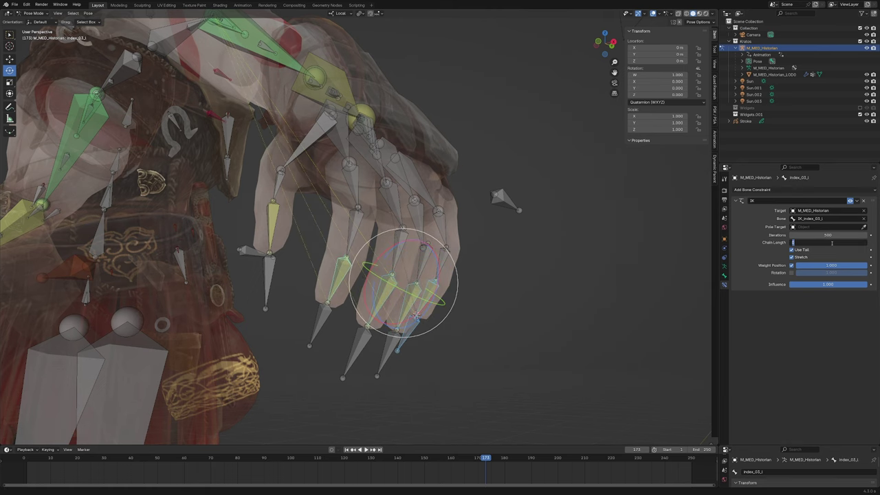
pyautogui.write('2')
pyautogui.press('Return')
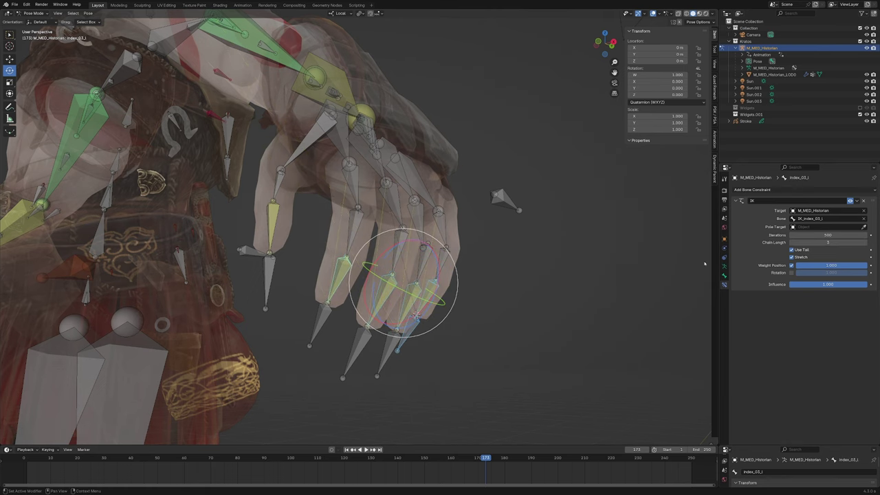
pyautogui.click(363, 128)
pyautogui.press('g')
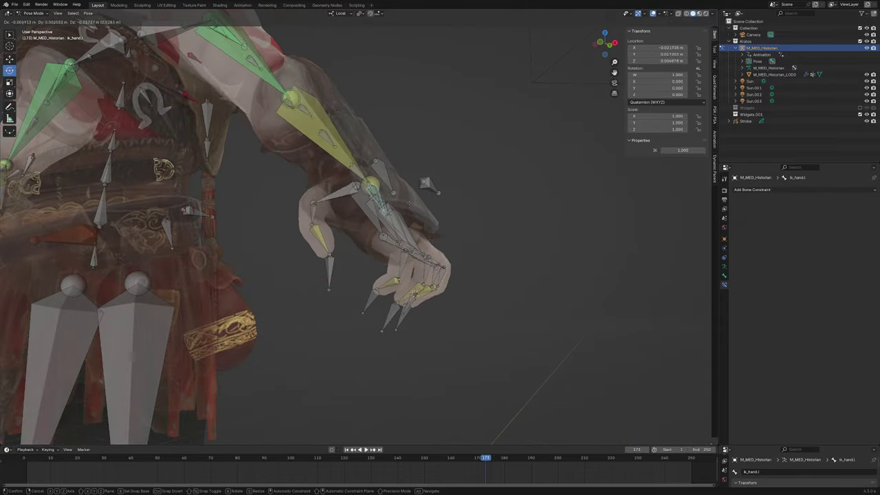
# Step: Test-move the ik_hand.l and main_IK_hand.l controls, cancelling each move
pyautogui.keyDown('alt'); pyautogui.moveTo(427, 184); pyautogui.dragTo(429, 209, button='middle'); pyautogui.keyUp('alt')
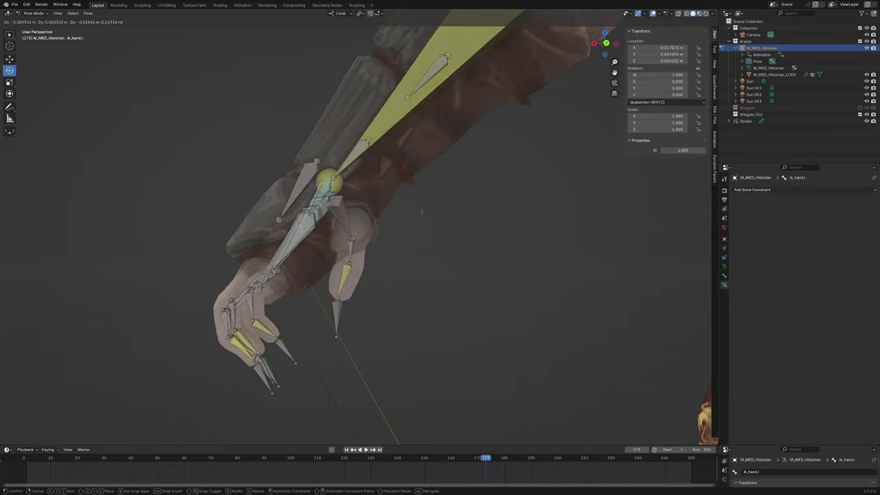
pyautogui.press('Escape')
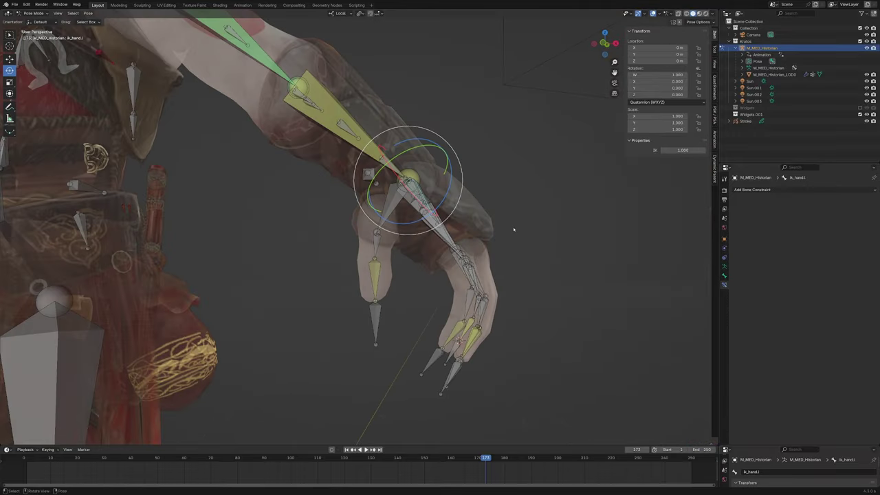
pyautogui.click(368, 173)
pyautogui.press('g')
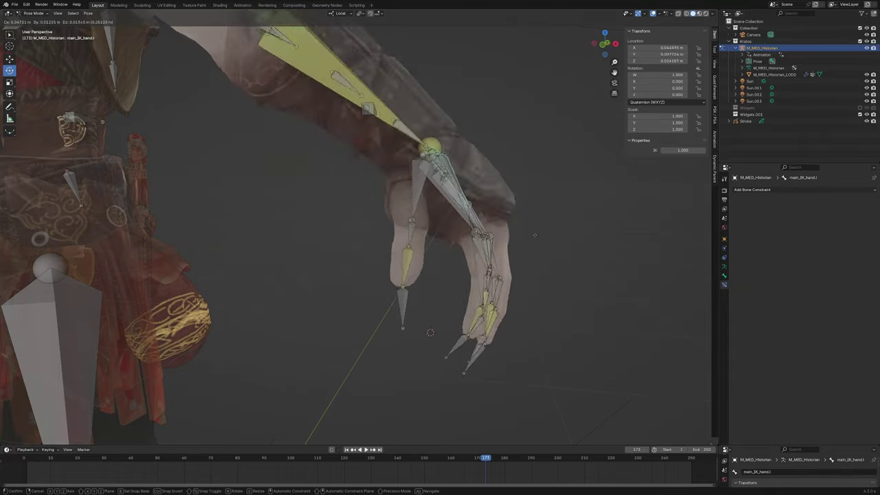
pyautogui.press('Escape')
pyautogui.moveTo(535, 235)
pyautogui.mouseDown(button='middle')
pyautogui.moveTo(407, 312)
pyautogui.moveTo(427, 302)
pyautogui.mouseUp(button='middle')
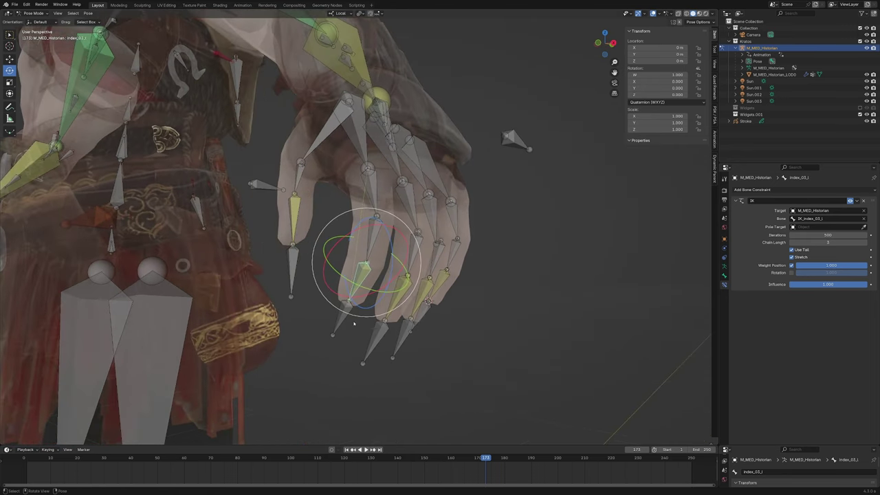
pyautogui.moveTo(354, 323); pyautogui.dragTo(375, 316, button='middle')
pyautogui.click(387, 114)
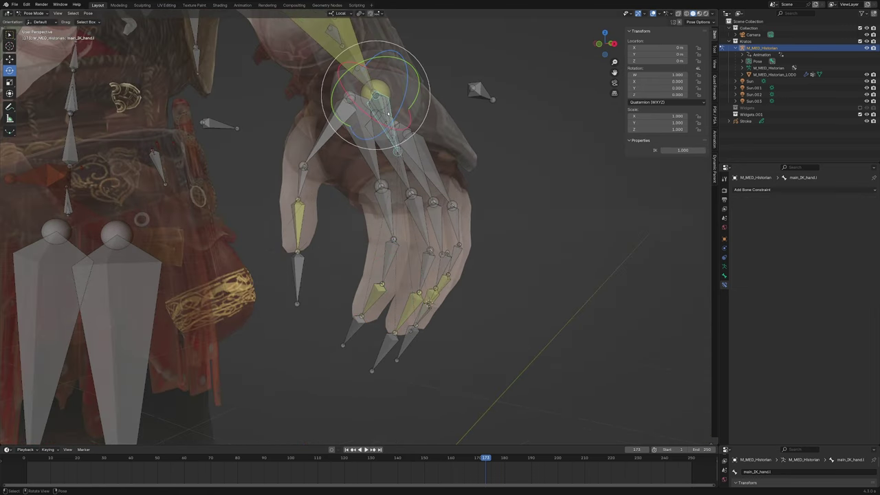
pyautogui.moveTo(388, 113); pyautogui.dragTo(358, 138, button='middle')
pyautogui.press('g')
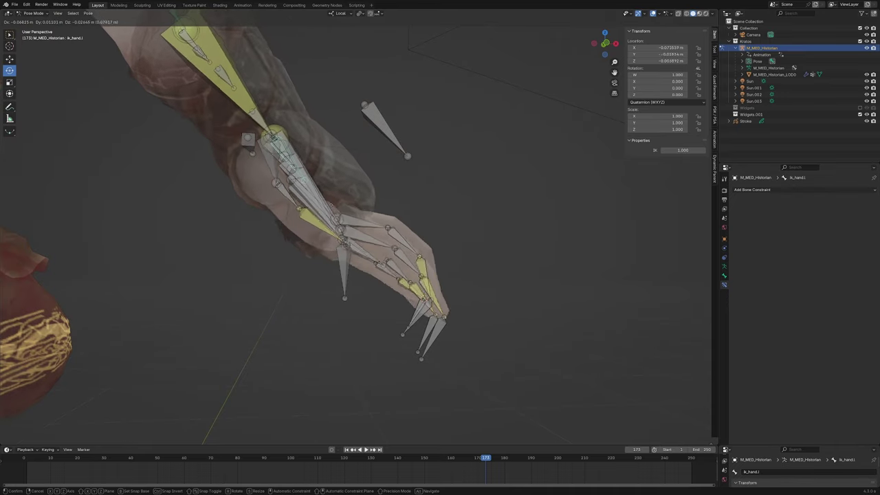
pyautogui.press('Escape')
# Step: Test-rotate the IK_middle_03_l control, then cancel the rotation
pyautogui.click(455, 334)
pyautogui.press('r')
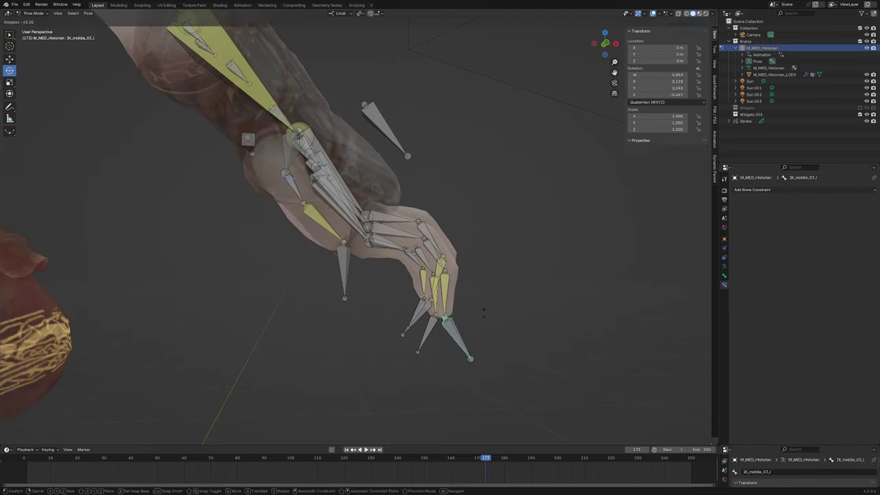
pyautogui.press('r')
pyautogui.press('r')
pyautogui.press('Escape')
pyautogui.moveTo(447, 323)
pyautogui.mouseDown(button='middle')
pyautogui.moveTo(465, 305)
pyautogui.moveTo(479, 313)
pyautogui.moveTo(383, 182)
pyautogui.mouseUp(button='middle')
pyautogui.moveTo(338, 144); pyautogui.dragTo(382, 262, button='middle')
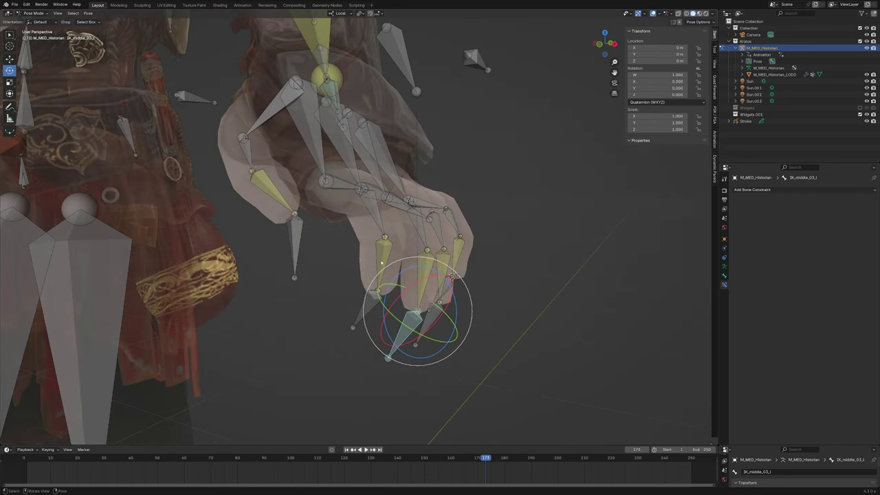
# Step: Enable Rotation on index_03_l's IK constraint and reposition IK_index_03_l to check it
pyautogui.click(380, 260)
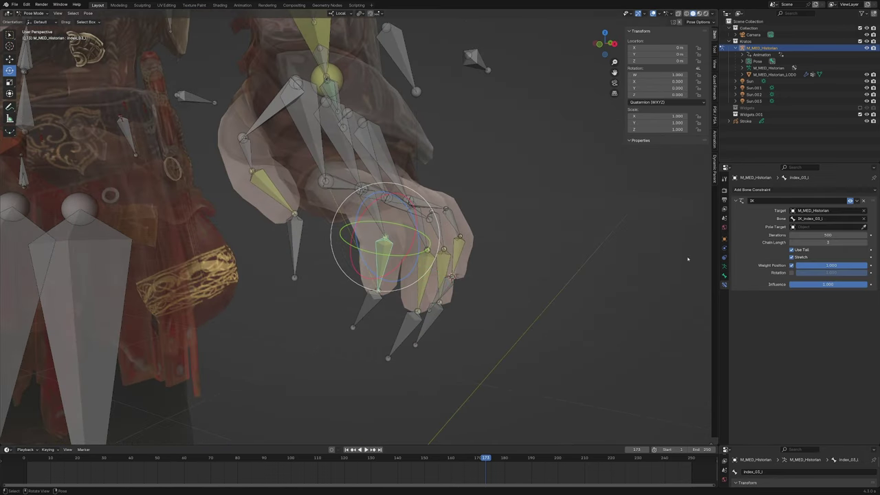
pyautogui.click(792, 273)
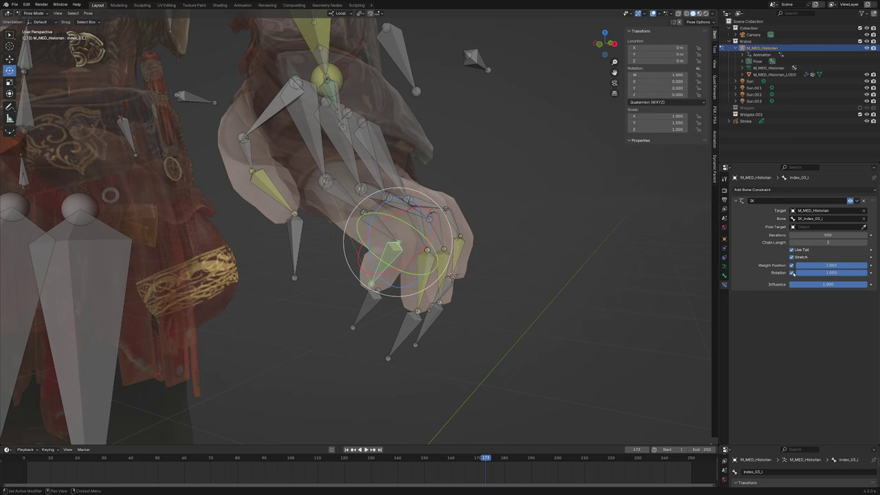
pyautogui.moveTo(448, 322); pyautogui.dragTo(482, 295, button='middle')
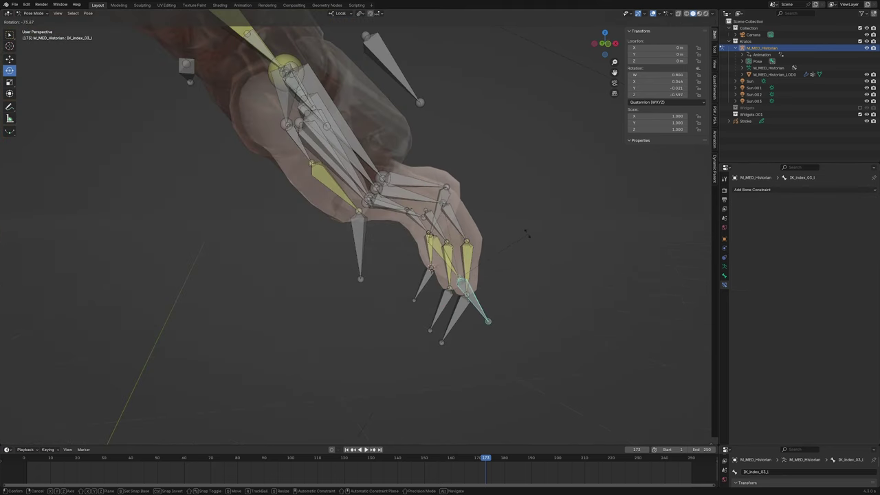
pyautogui.click(474, 303)
pyautogui.press('g')
pyautogui.click(549, 240)
# Step: Move ik_hand.l to test the fingers, then show index_03_l's Add Bone Constraint list
pyautogui.moveTo(543, 242); pyautogui.dragTo(482, 259, button='middle')
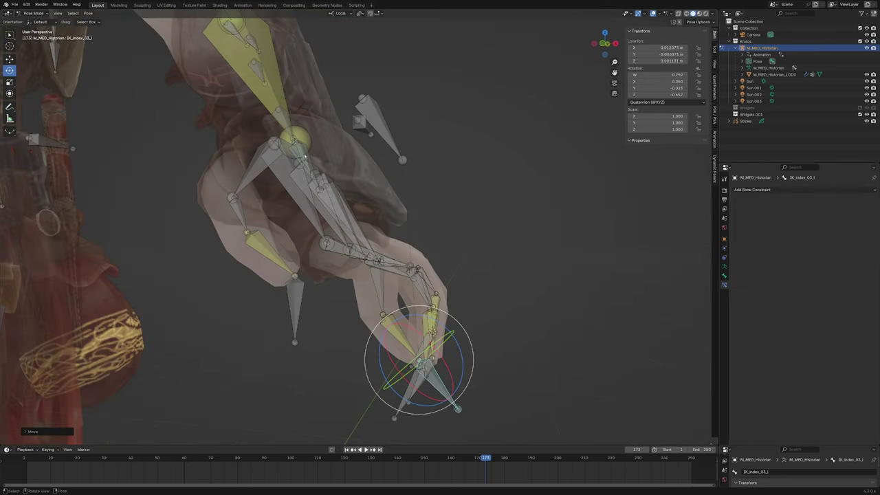
pyautogui.click(310, 157)
pyautogui.moveTo(310, 158); pyautogui.dragTo(414, 232, button='middle')
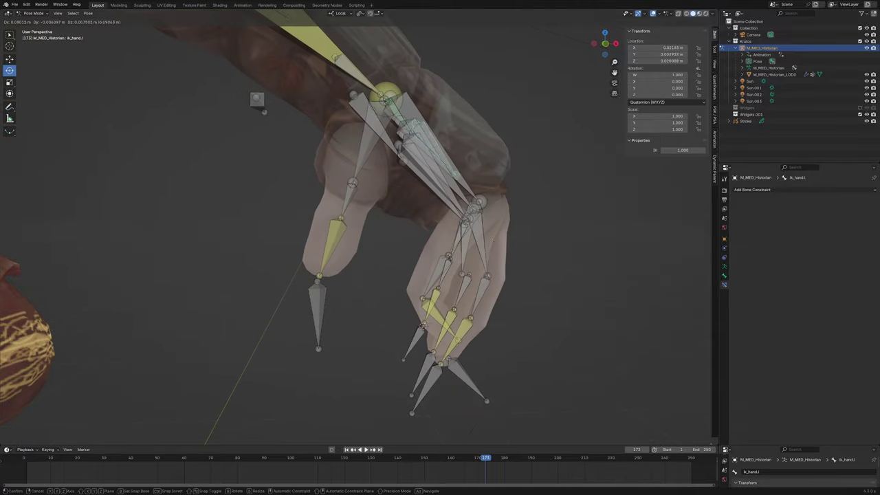
pyautogui.press('g')
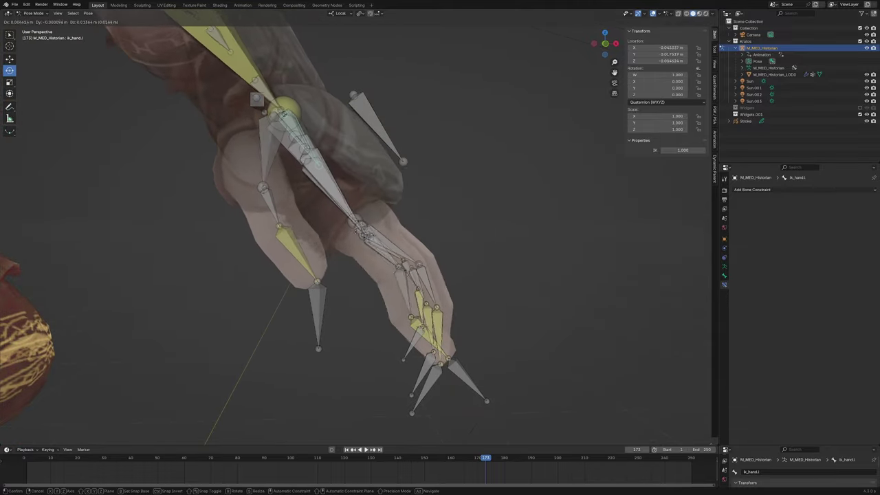
pyautogui.click(390, 275)
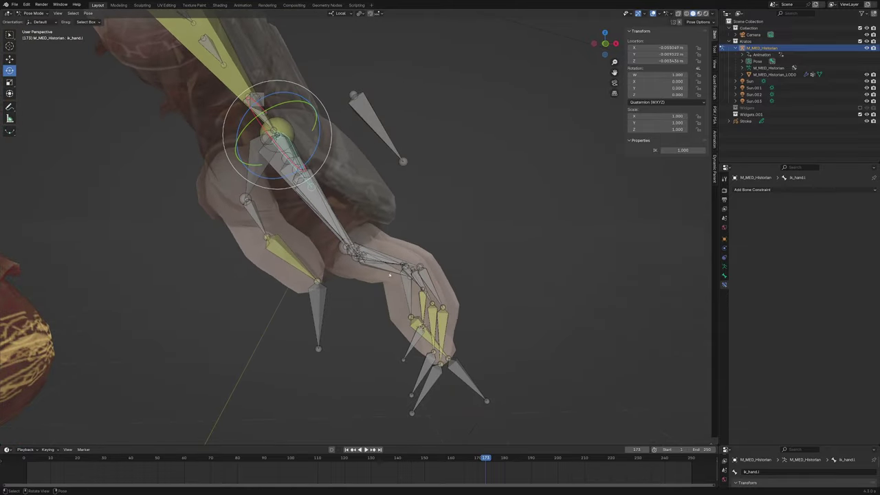
pyautogui.click(415, 321)
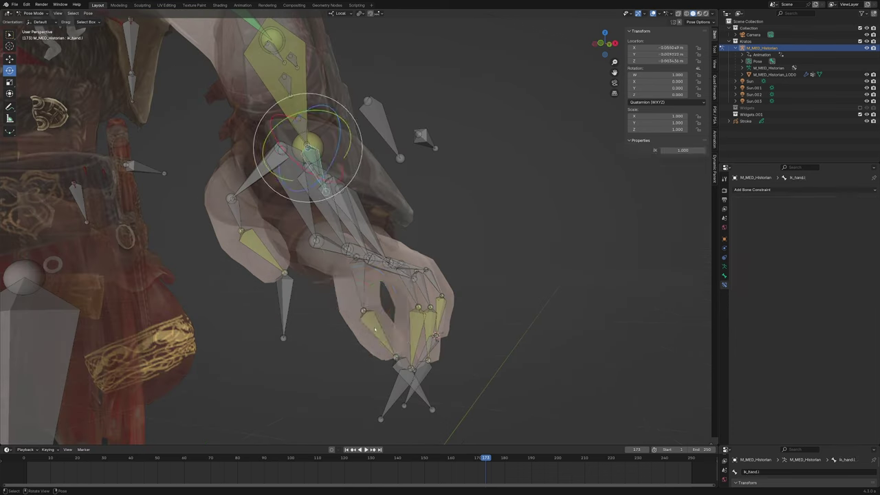
pyautogui.click(761, 191)
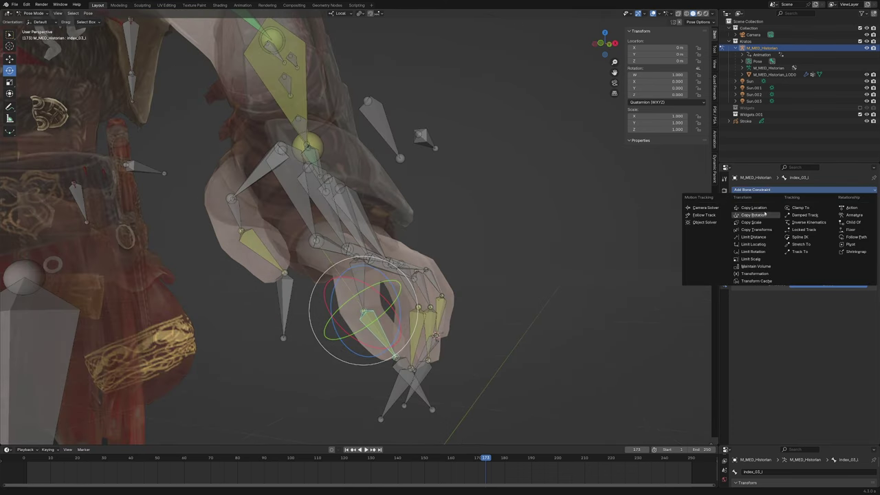
# Step: Add a Copy Rotation constraint targeting bone IK_index_03_l and turn off IK Rotation
pyautogui.click(765, 215)
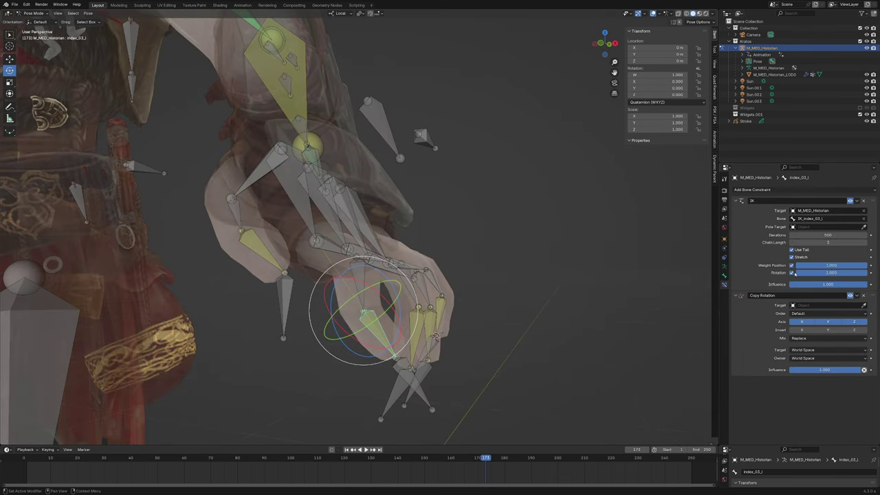
pyautogui.click(792, 273)
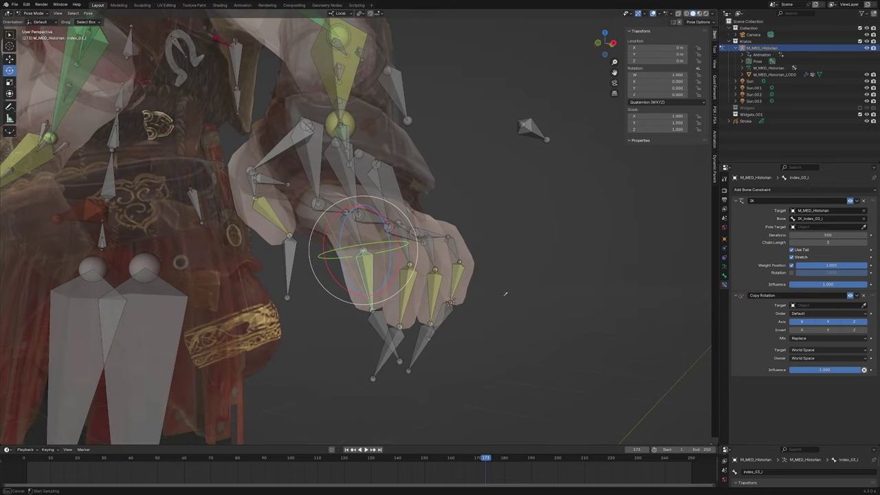
pyautogui.click(375, 317)
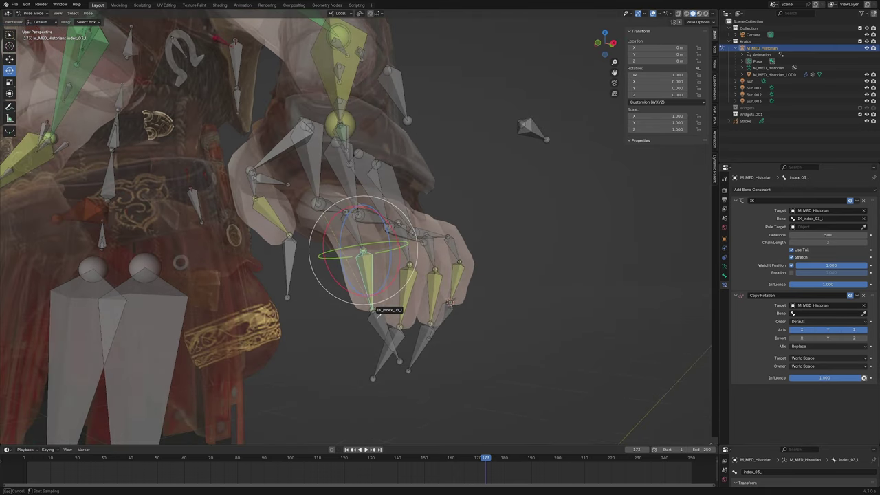
pyautogui.click(375, 313)
# Step: Test-rotate the finger IK control and move the hand, then place Copy Rotation above IK
pyautogui.moveTo(682, 345); pyautogui.dragTo(495, 344, button='middle')
pyautogui.press('r')
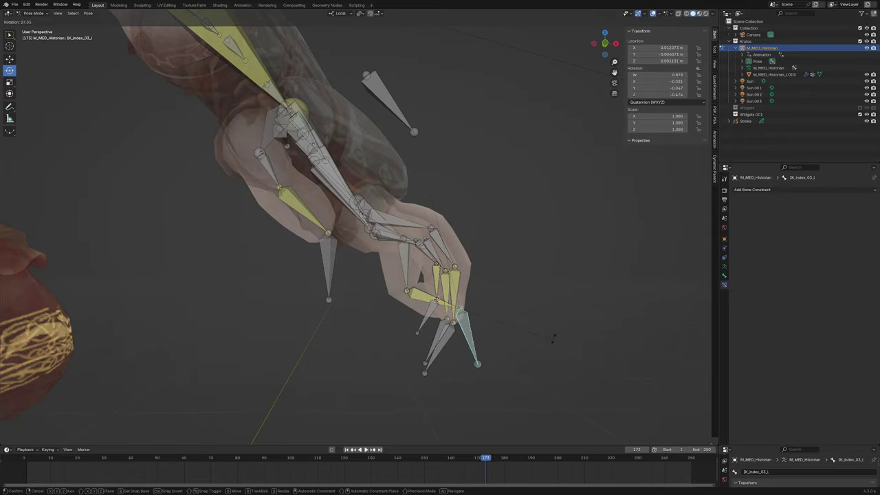
pyautogui.click(550, 337)
pyautogui.moveTo(550, 337); pyautogui.dragTo(318, 108, button='middle')
pyautogui.click(303, 94)
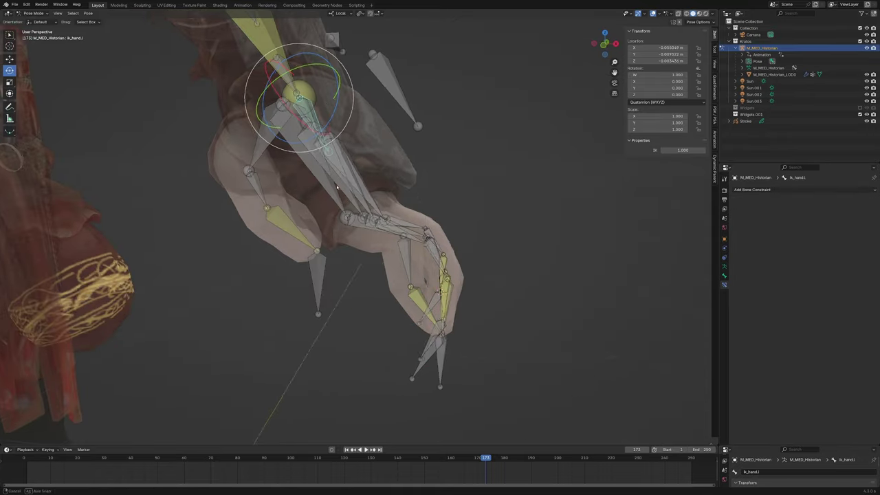
pyautogui.press('g')
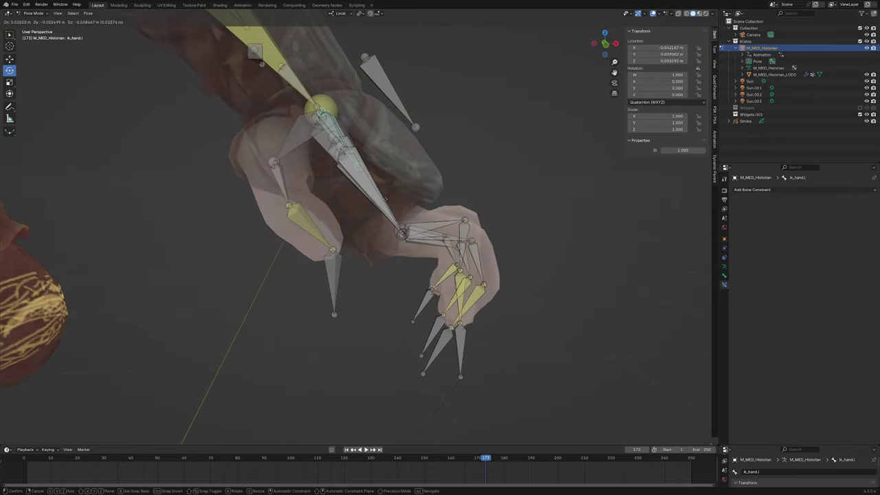
pyautogui.press('Escape')
pyautogui.hotkey('ctrl', 'z')
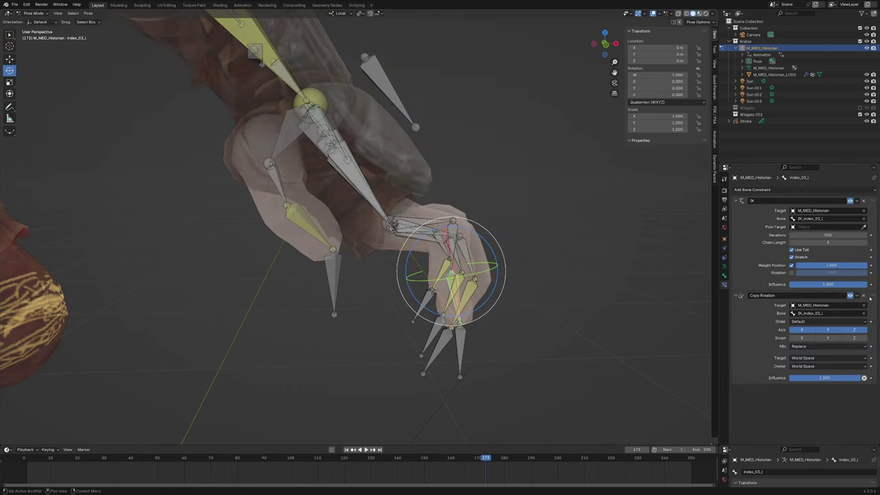
pyautogui.moveTo(871, 297); pyautogui.dragTo(872, 203)
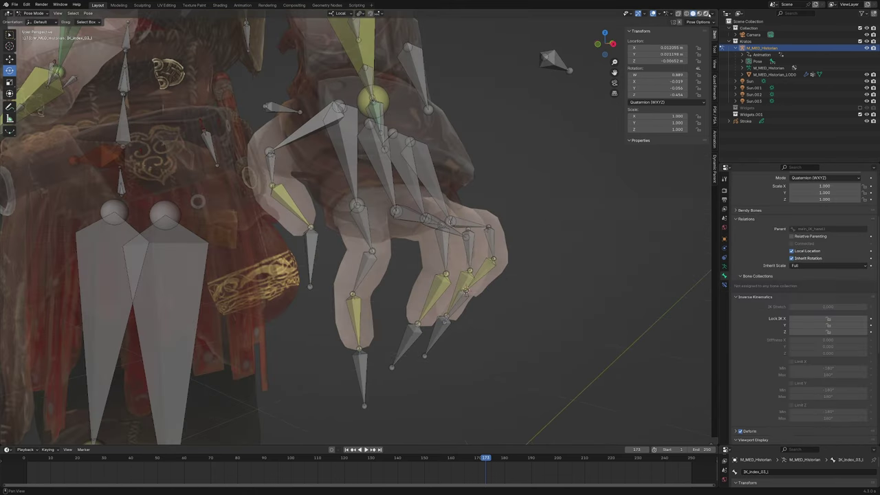
# Step: Turn off X-Ray and move the IK_index_03_l control to pose the index finger
pyautogui.click(710, 13)
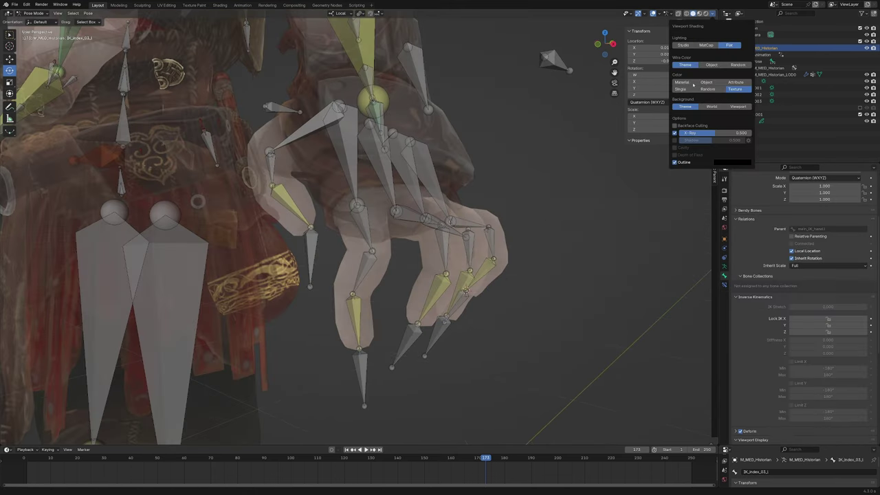
pyautogui.click(675, 133)
pyautogui.moveTo(381, 354); pyautogui.dragTo(358, 360, button='middle')
pyautogui.press('g')
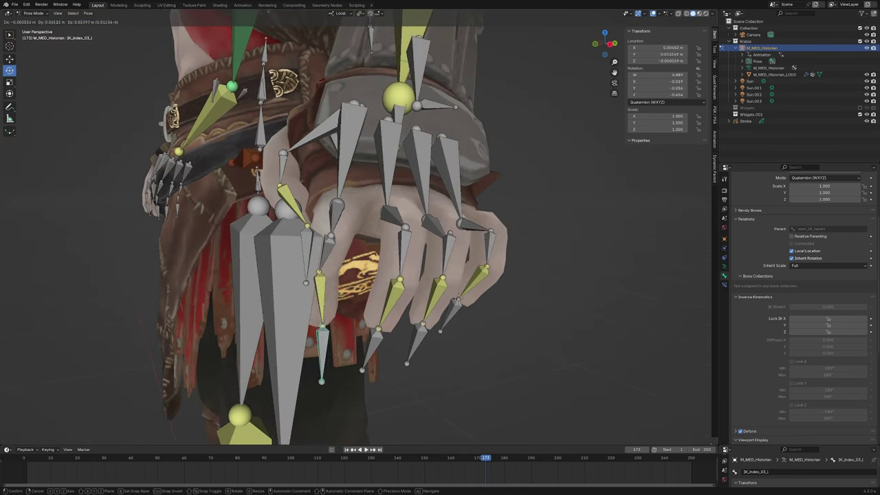
pyautogui.click(363, 351)
pyautogui.scroll(2, 364, 351)
pyautogui.press('g')
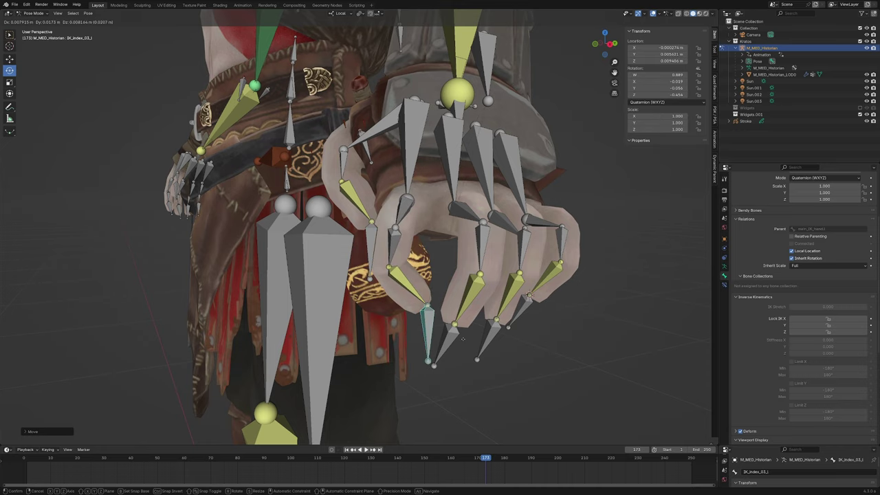
pyautogui.click(464, 336)
# Step: Inspect the curled index finger from below, then select the index_02_l bone
pyautogui.moveTo(465, 337)
pyautogui.mouseDown(button='middle')
pyautogui.moveTo(510, 364)
pyautogui.moveTo(602, 187)
pyautogui.mouseUp(button='middle')
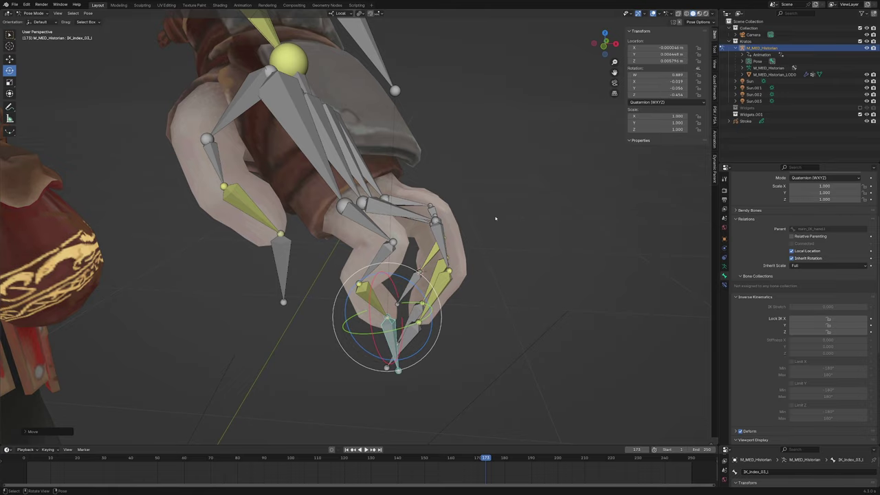
pyautogui.moveTo(487, 229); pyautogui.dragTo(308, 135, button='middle')
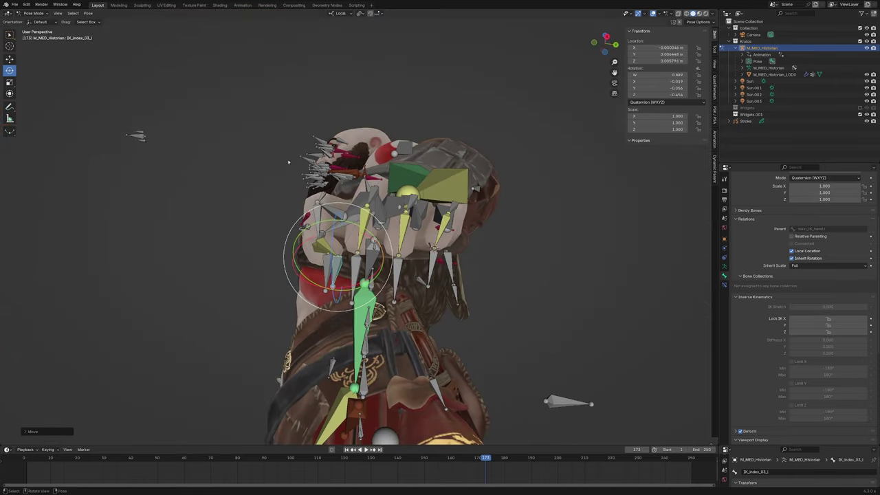
pyautogui.moveTo(289, 162)
pyautogui.mouseDown(button='middle')
pyautogui.moveTo(311, 180)
pyautogui.moveTo(310, 213)
pyautogui.mouseUp(button='middle')
pyautogui.scroll(4, 311, 218)
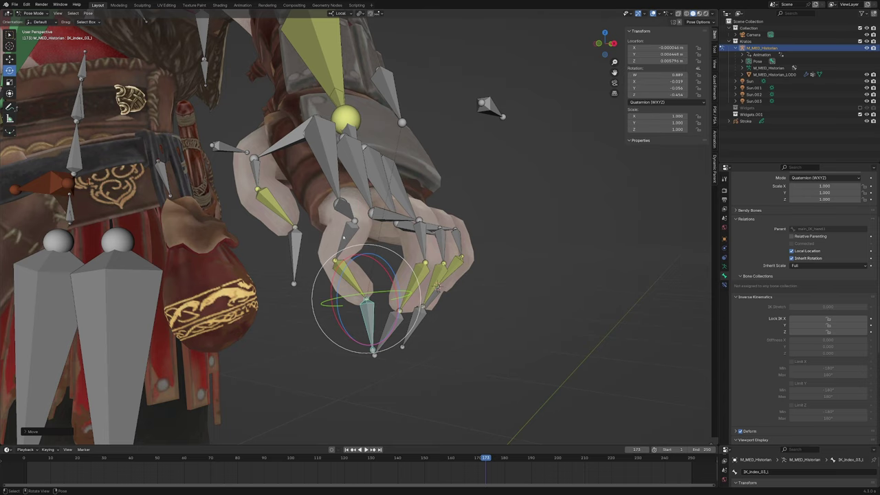
pyautogui.moveTo(333, 242); pyautogui.dragTo(344, 241, button='middle')
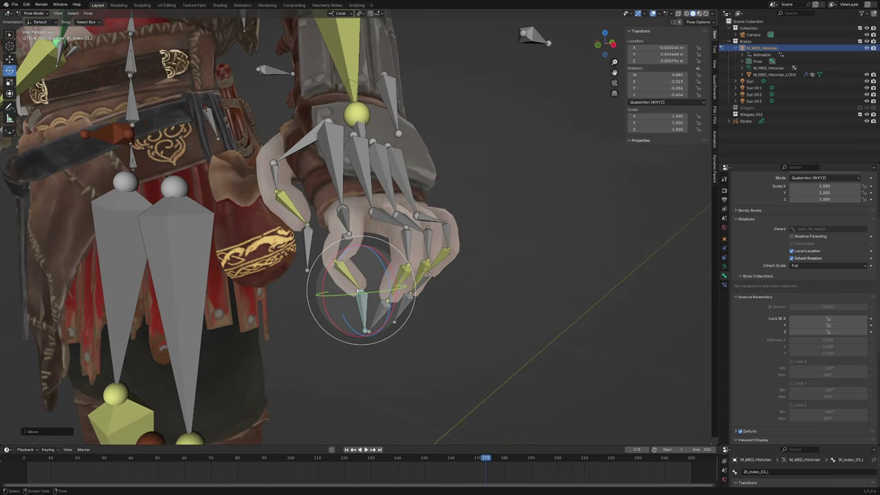
pyautogui.moveTo(358, 292); pyautogui.dragTo(357, 276, button='middle')
pyautogui.press('g')
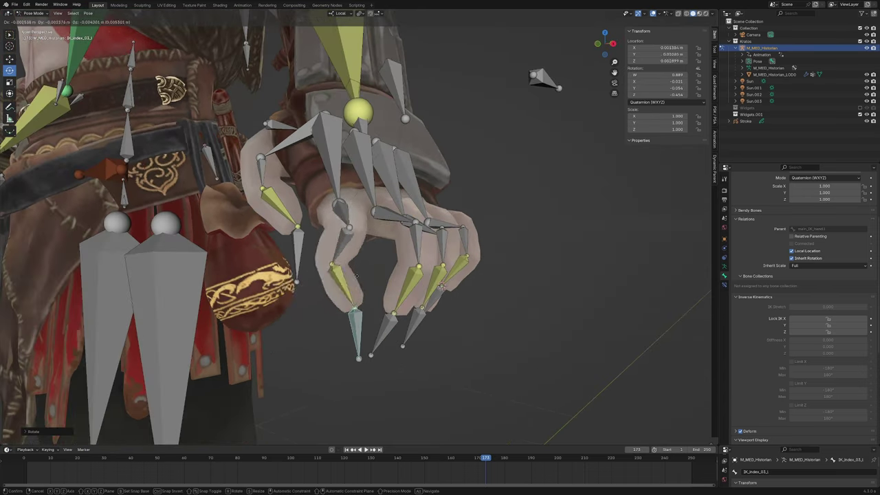
pyautogui.press('Escape')
pyautogui.click(343, 245)
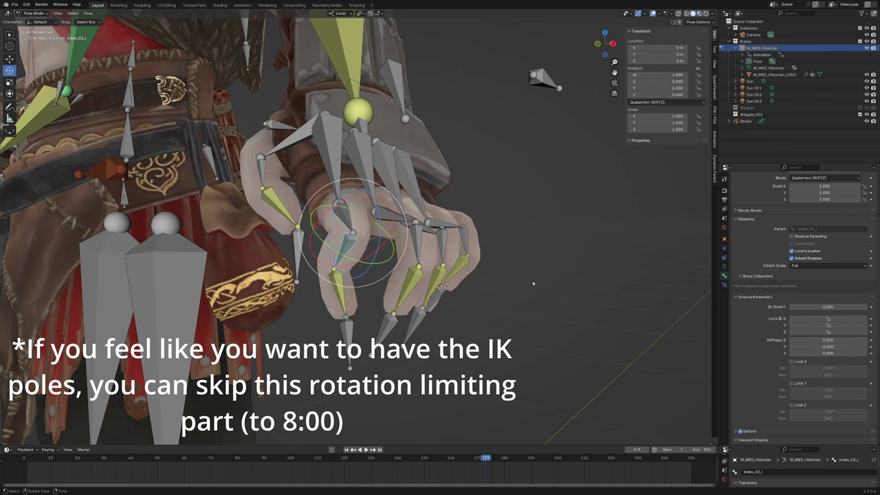
# Step: Enable the IK X rotation limit on index_02_l and enter 10 as the limit
pyautogui.scroll(-2, 767, 322)
pyautogui.scroll(1, 765, 316)
pyautogui.scroll(1, 764, 309)
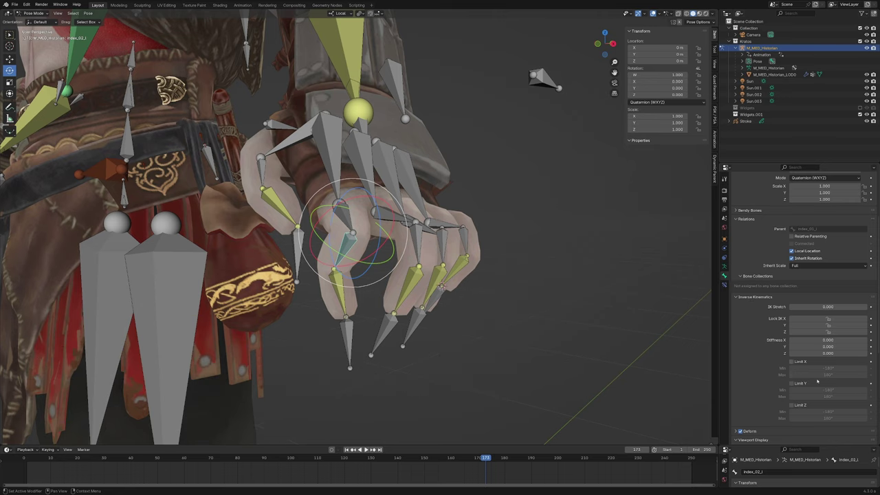
pyautogui.click(792, 362)
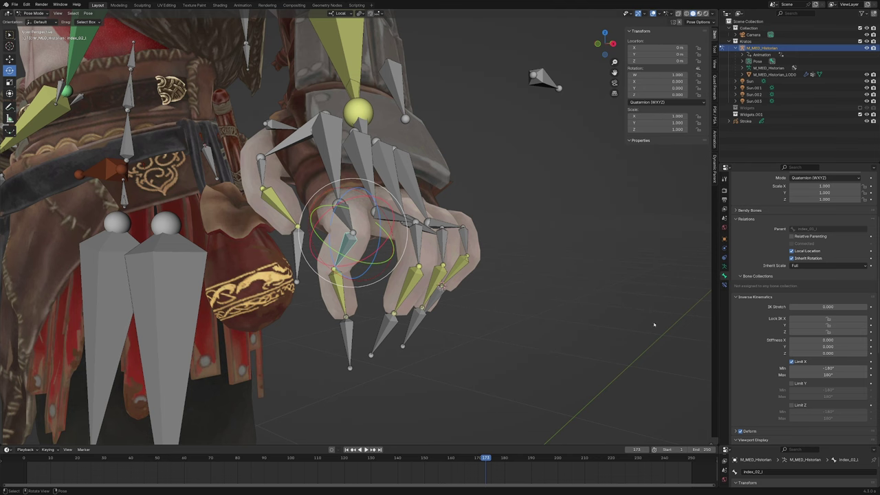
pyautogui.moveTo(639, 277); pyautogui.dragTo(619, 277, button='middle')
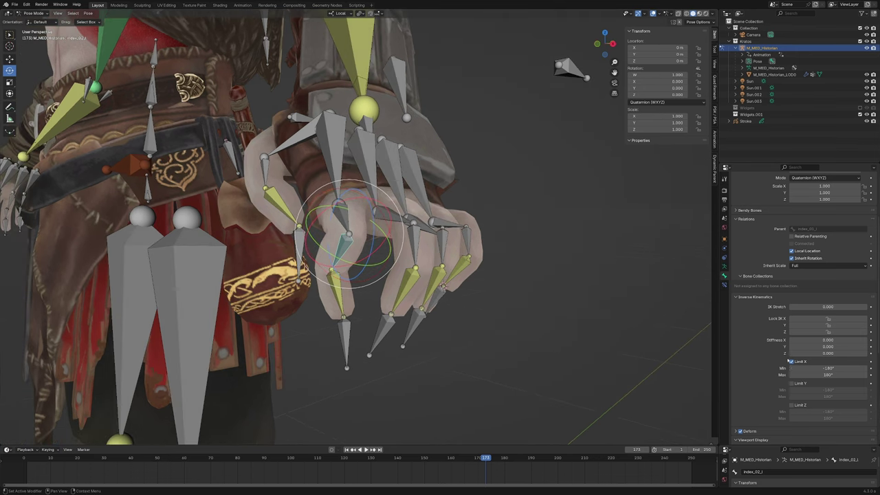
pyautogui.click(844, 377)
pyautogui.write('10')
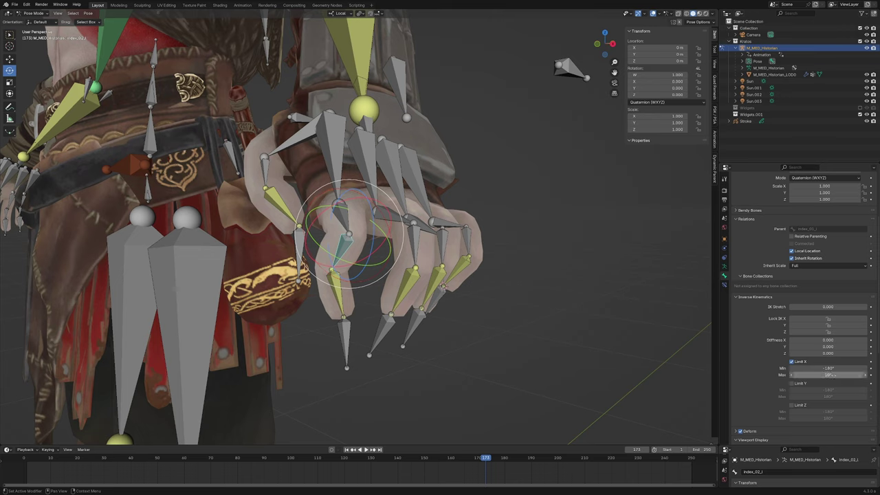
pyautogui.press('Return')
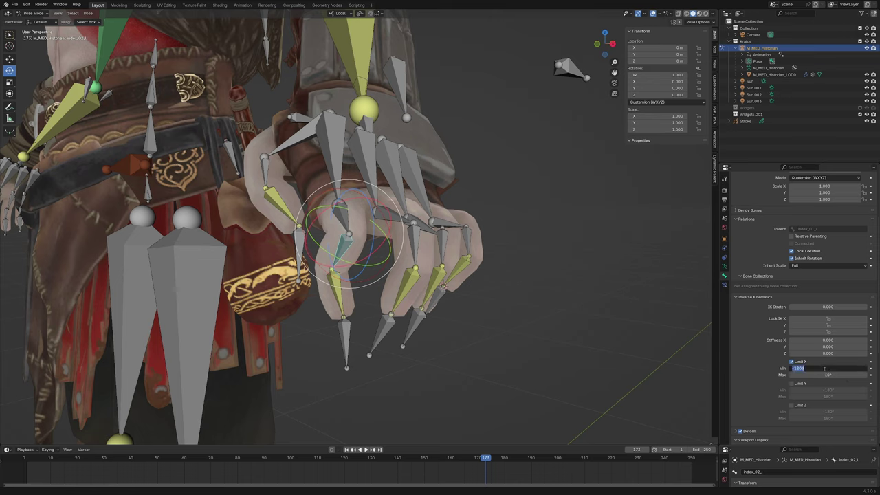
pyautogui.write('-10')
pyautogui.press('Return')
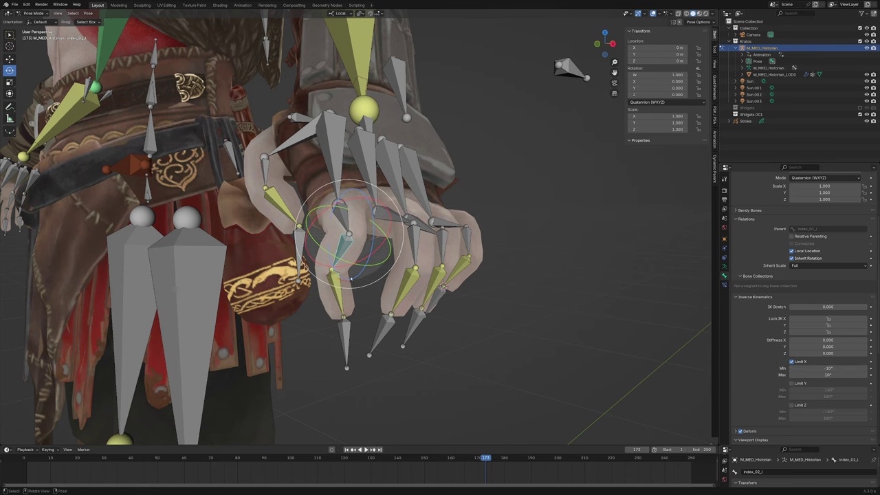
# Step: On index_03_l, limit IK X rotation to between -10° and 0°
pyautogui.click(335, 286)
pyautogui.click(815, 368)
pyautogui.write('-1')
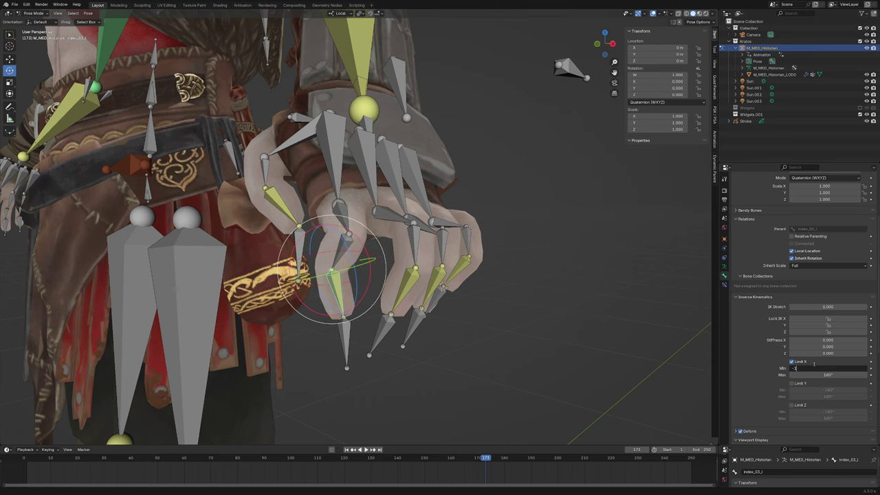
pyautogui.write('0')
pyautogui.press('Return')
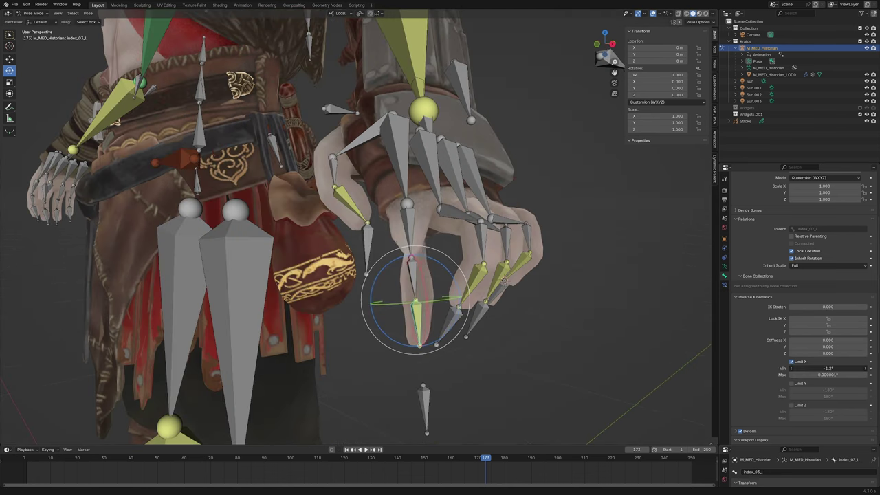
pyautogui.moveTo(829, 369); pyautogui.dragTo(822, 368)
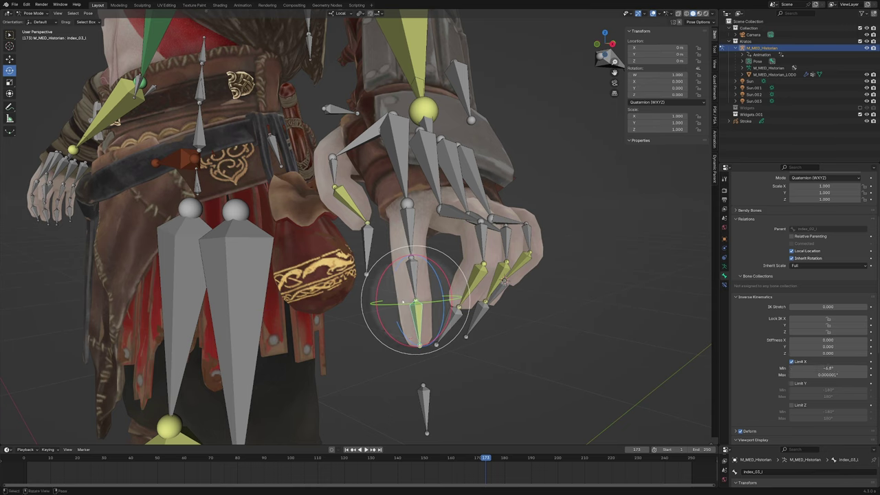
pyautogui.click(855, 368)
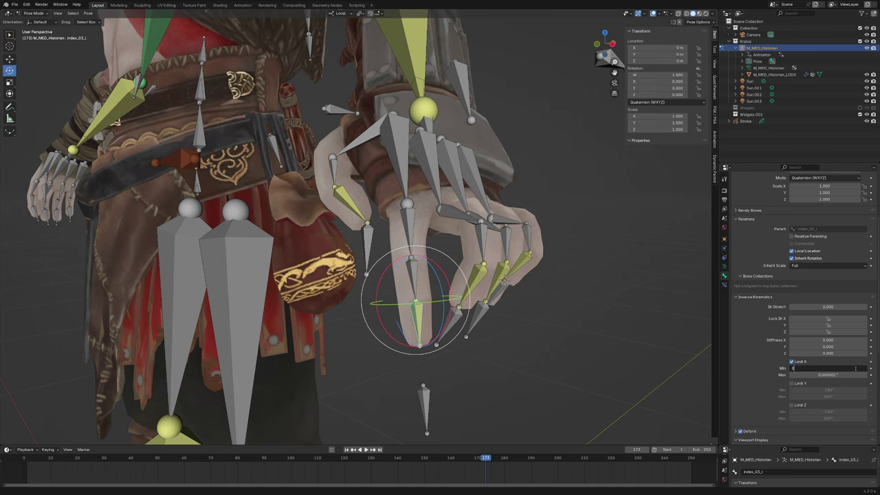
pyautogui.write('0')
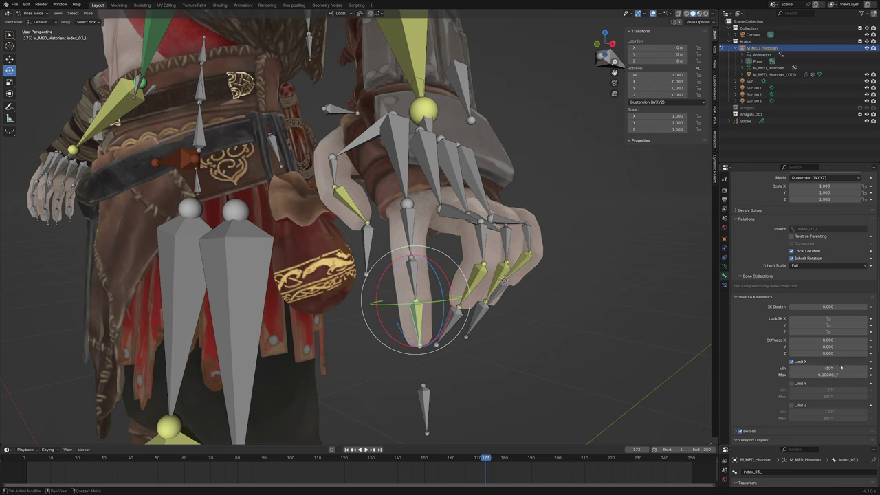
pyautogui.click(847, 375)
# Step: Move the index IK target bone up to the fingertip
pyautogui.press('Return')
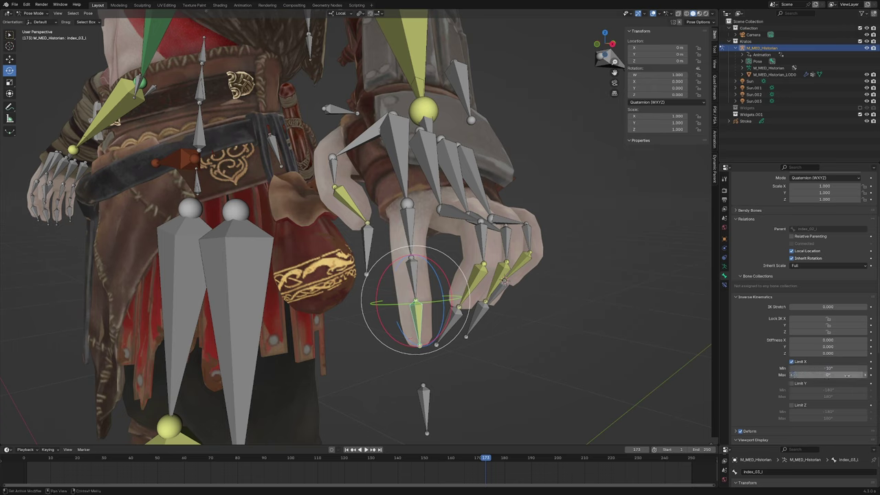
pyautogui.moveTo(424, 406); pyautogui.dragTo(367, 311)
pyautogui.click(368, 310)
pyautogui.moveTo(368, 310); pyautogui.dragTo(412, 323, button='middle')
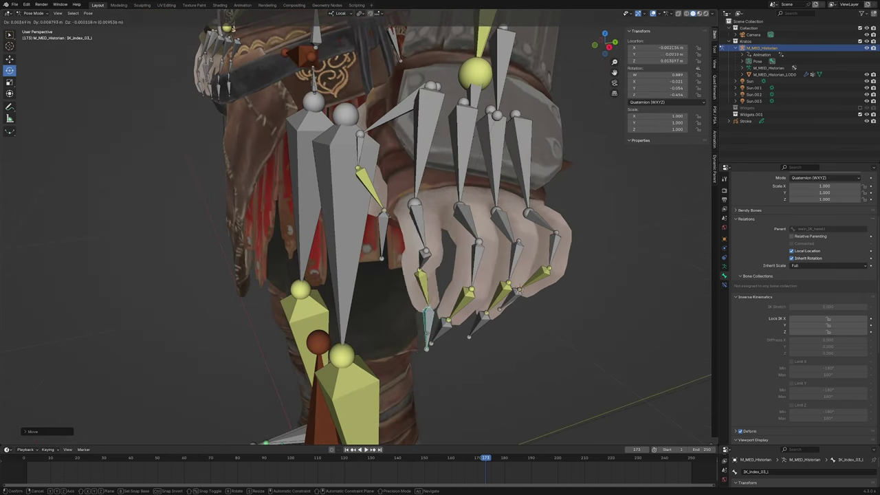
# Step: Undo the last change, rotate the IK_index_03_l fingertip control, and watch the finger follow
pyautogui.scroll(-3, 412, 323)
pyautogui.hotkey('ctrl', 'z')
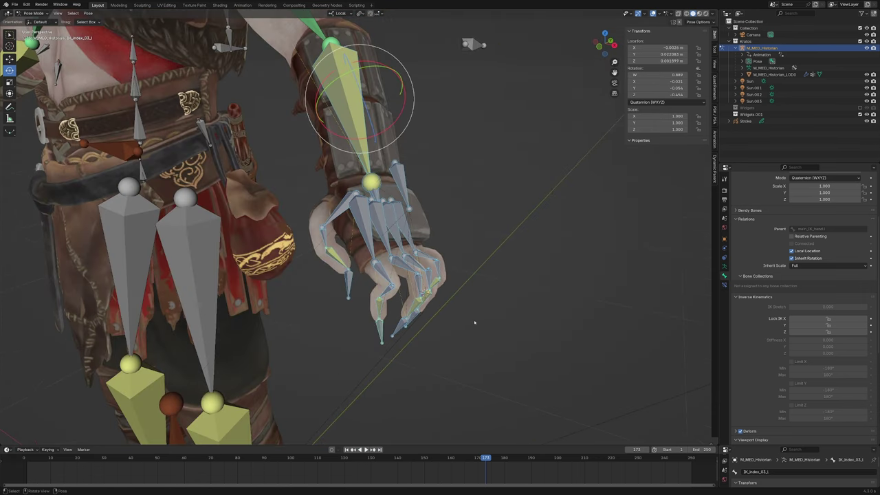
pyautogui.scroll(3, 468, 328)
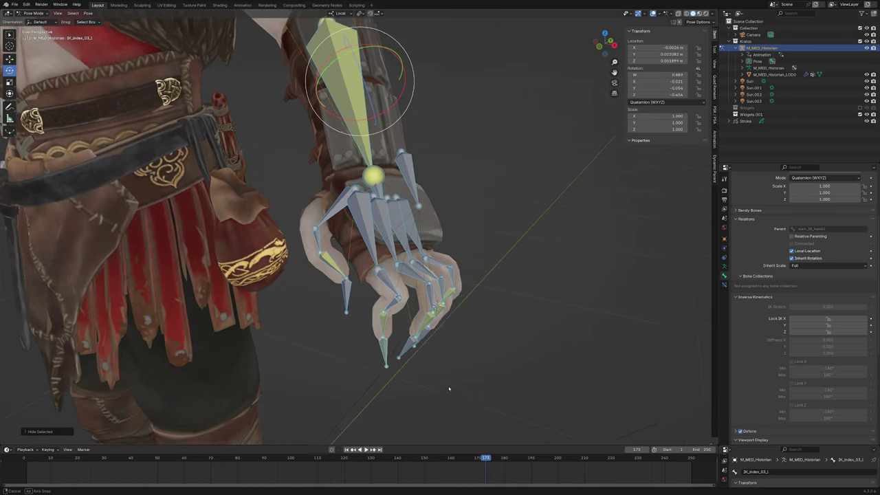
pyautogui.moveTo(412, 344)
pyautogui.mouseDown(button='middle')
pyautogui.moveTo(384, 383)
pyautogui.moveTo(418, 344)
pyautogui.mouseUp(button='middle')
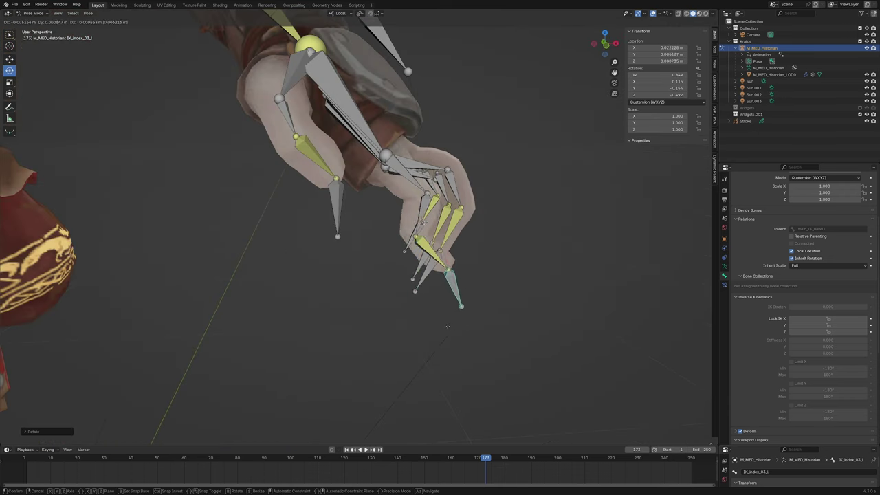
pyautogui.press('r')
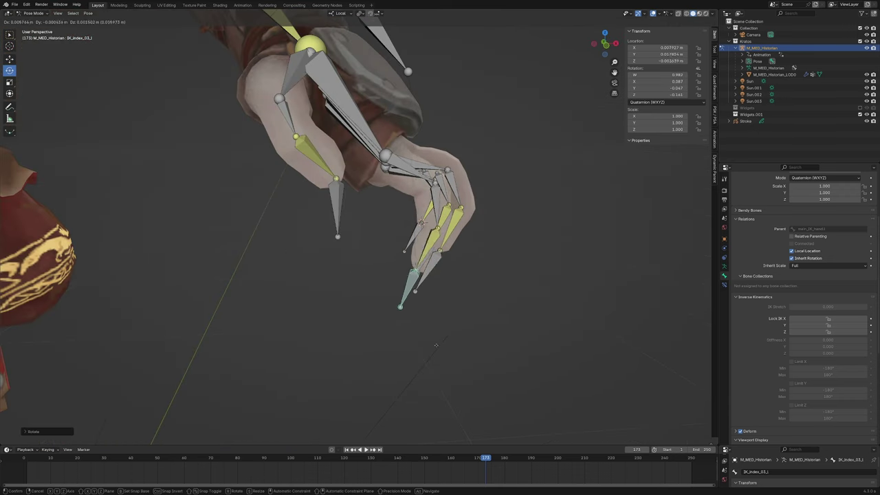
pyautogui.click(418, 344)
pyautogui.moveTo(419, 344)
pyautogui.mouseDown(button='middle')
pyautogui.moveTo(446, 342)
pyautogui.moveTo(427, 310)
pyautogui.moveTo(418, 359)
pyautogui.moveTo(410, 234)
pyautogui.mouseUp(button='middle')
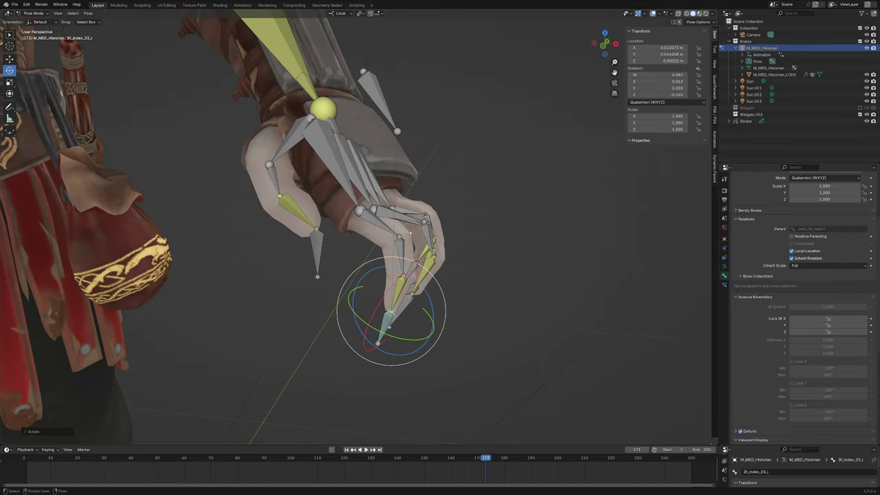
pyautogui.moveTo(517, 178); pyautogui.dragTo(481, 227, button='middle')
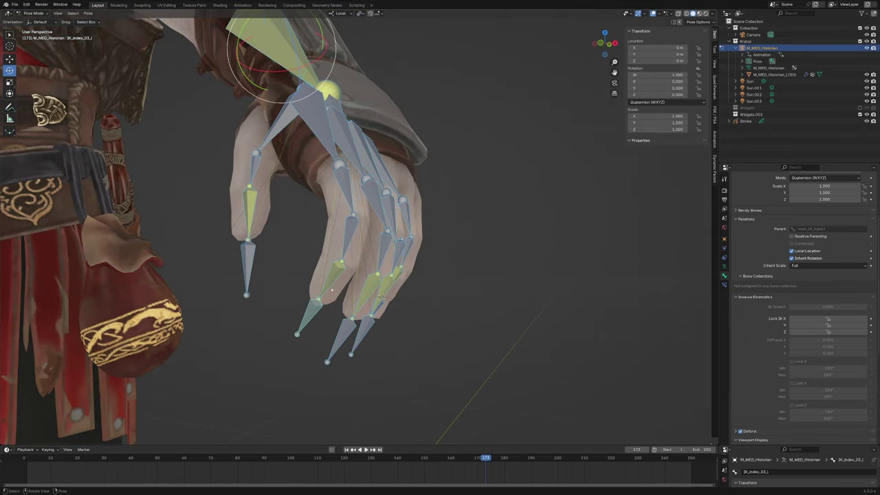
# Step: Copy index_03_l's Copy Rotation constraint to the middle, ring and pinky tip bones
pyautogui.click(336, 274)
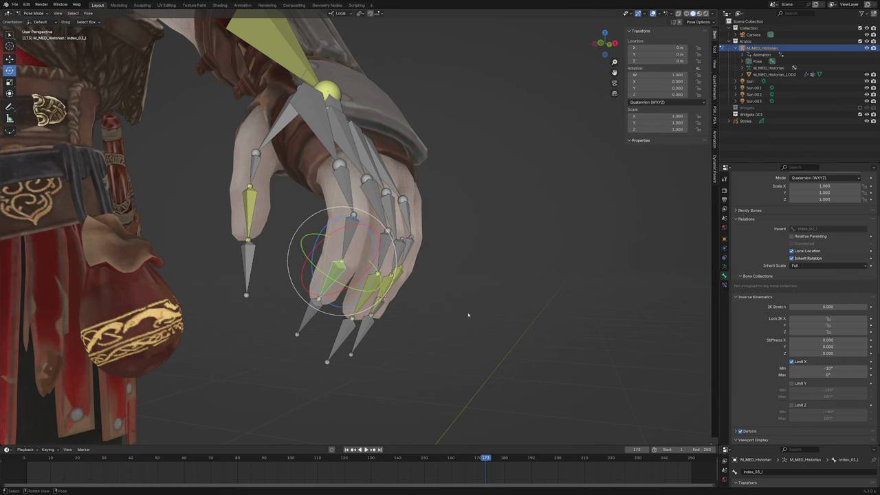
pyautogui.click(724, 284)
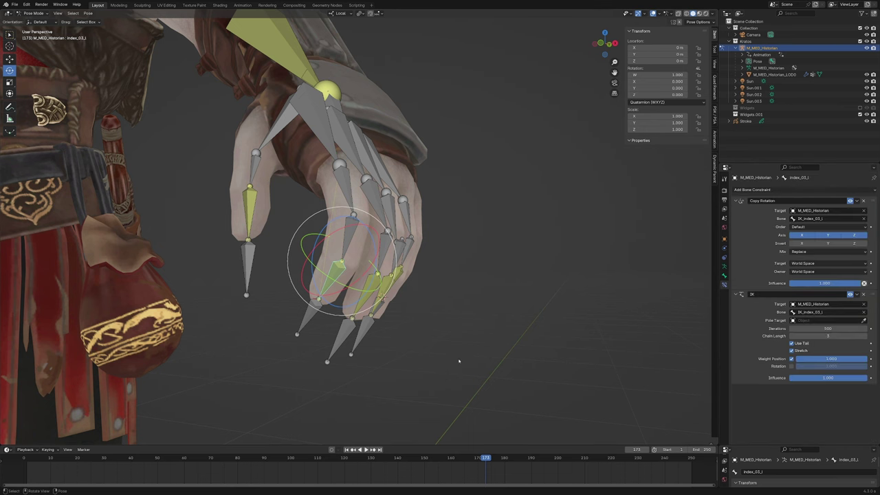
pyautogui.scroll(3, 389, 303)
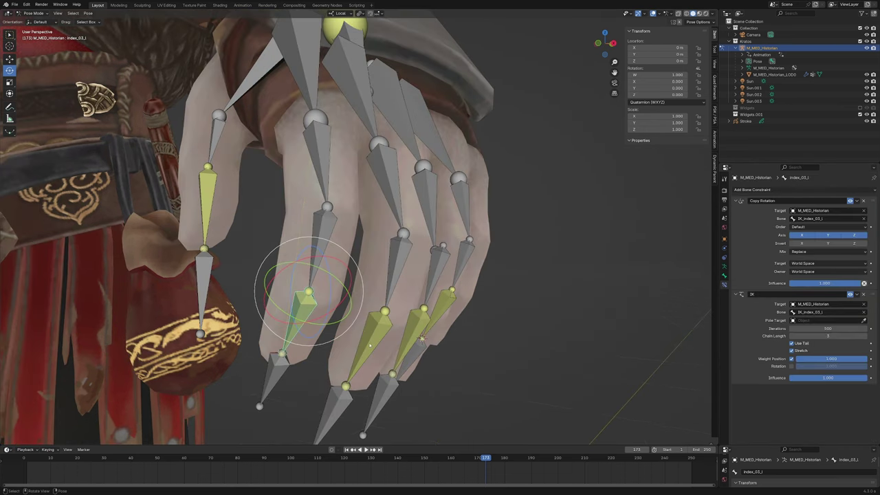
pyautogui.moveTo(371, 345); pyautogui.dragTo(385, 303, button='middle')
pyautogui.click(413, 289)
pyautogui.keyDown('shift'); pyautogui.click(372, 288); pyautogui.keyUp('shift')
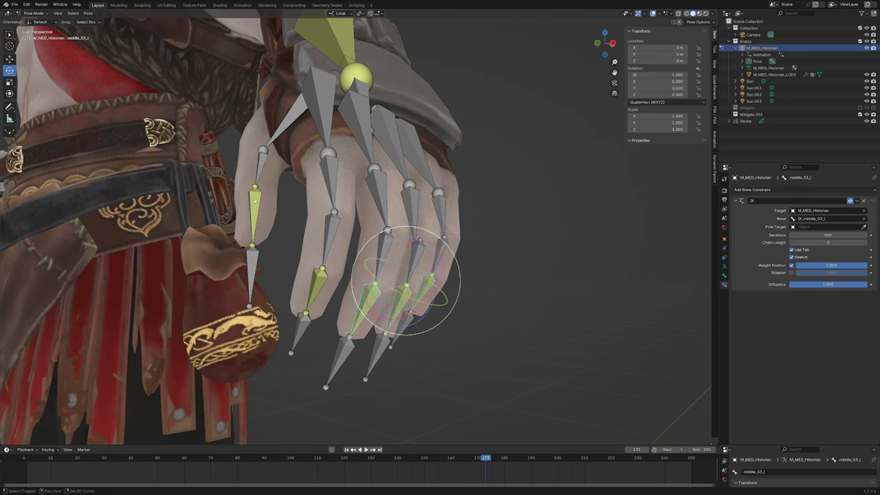
pyautogui.keyDown('shift'); pyautogui.click(317, 278); pyautogui.keyUp('shift')
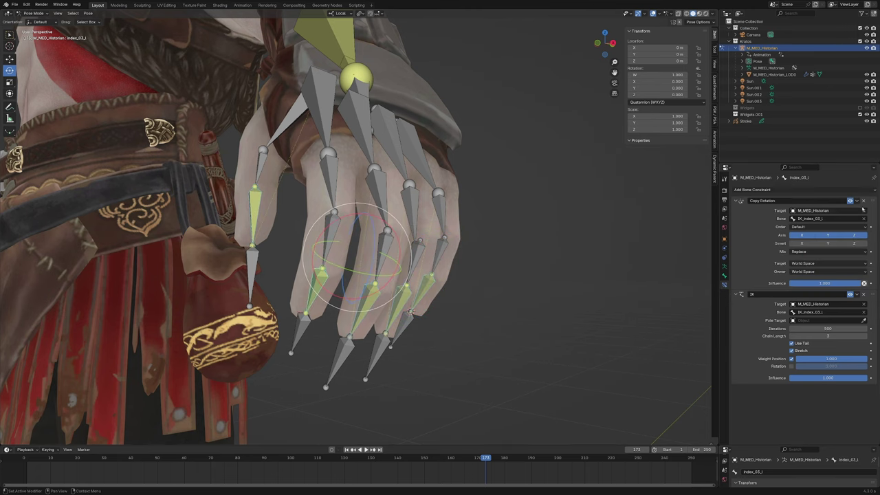
pyautogui.click(857, 201)
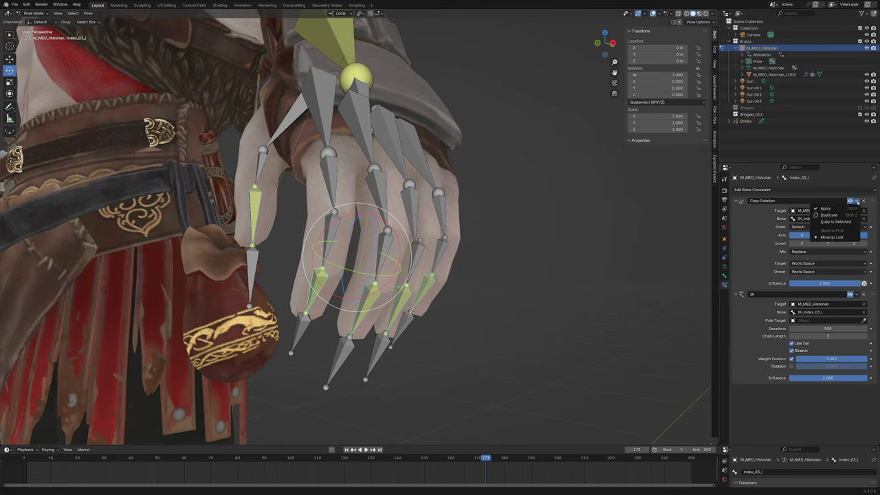
pyautogui.click(835, 221)
# Step: Retarget the thumb tip's Copy Rotation to IK_thumb_03_l and move it above IK
pyautogui.moveTo(413, 262); pyautogui.dragTo(355, 231, button='middle')
pyautogui.keyDown('shift'); pyautogui.click(356, 231); pyautogui.keyUp('shift')
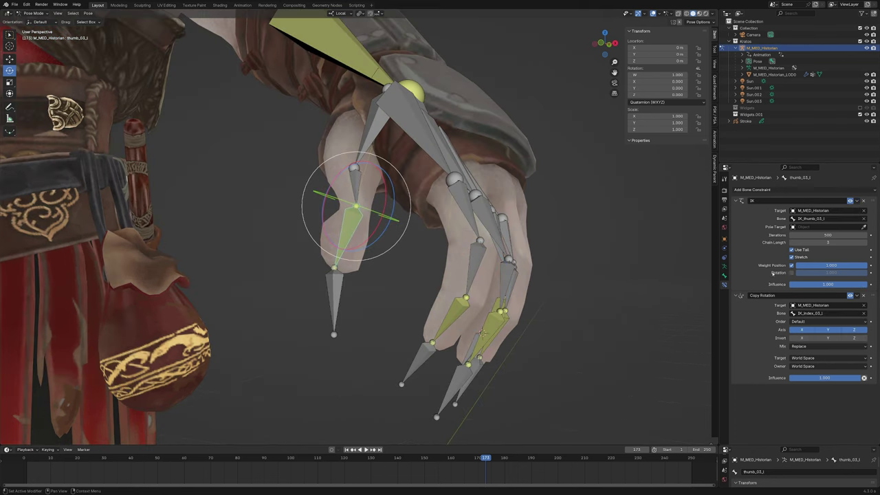
pyautogui.click(865, 313)
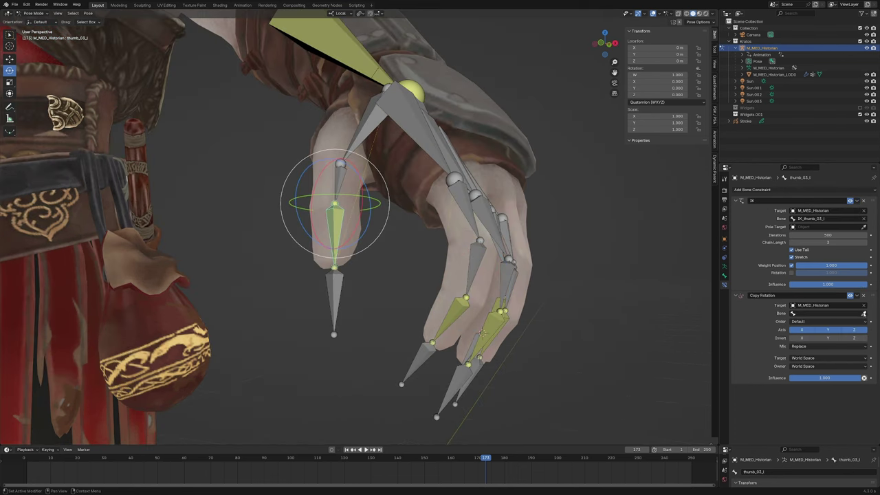
pyautogui.click(864, 314)
pyautogui.click(338, 282)
pyautogui.moveTo(872, 295); pyautogui.dragTo(872, 201)
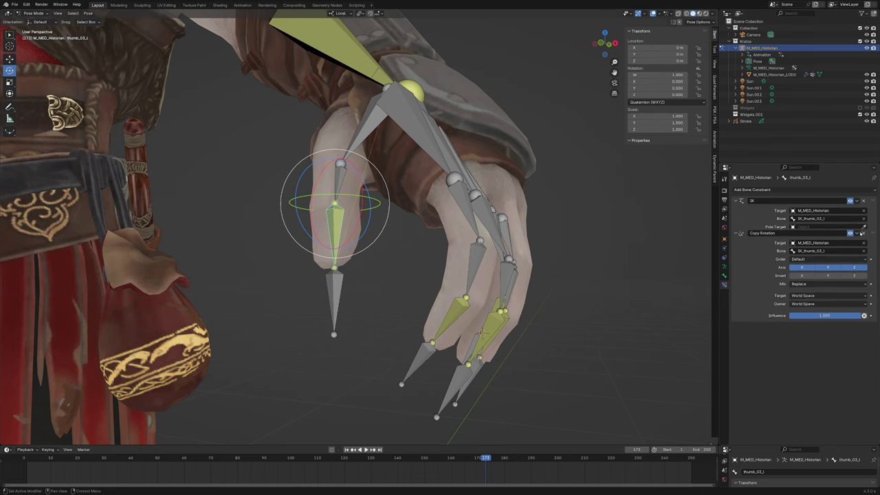
pyautogui.moveTo(482, 275); pyautogui.dragTo(427, 296, button='middle')
# Step: Retarget the middle and ring Copy Rotations to IK_middle_03_l and IK_ring_03_l
pyautogui.click(482, 277)
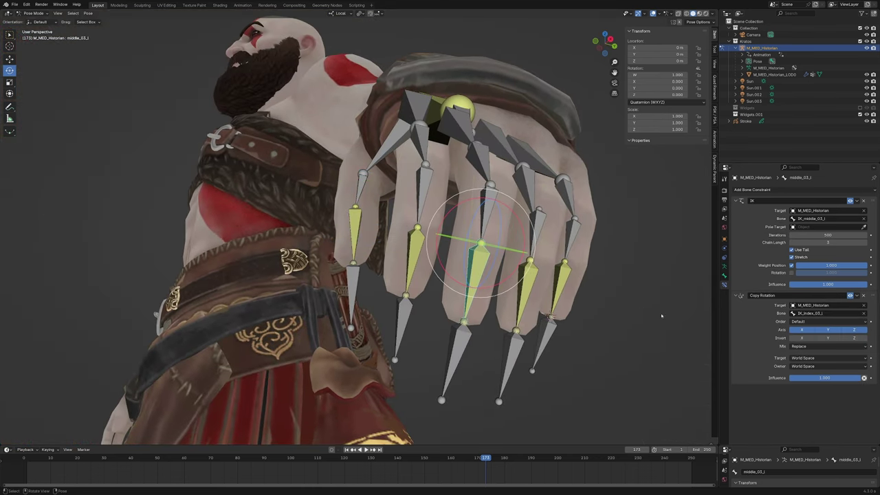
pyautogui.hotkey('ctrl', 'v')
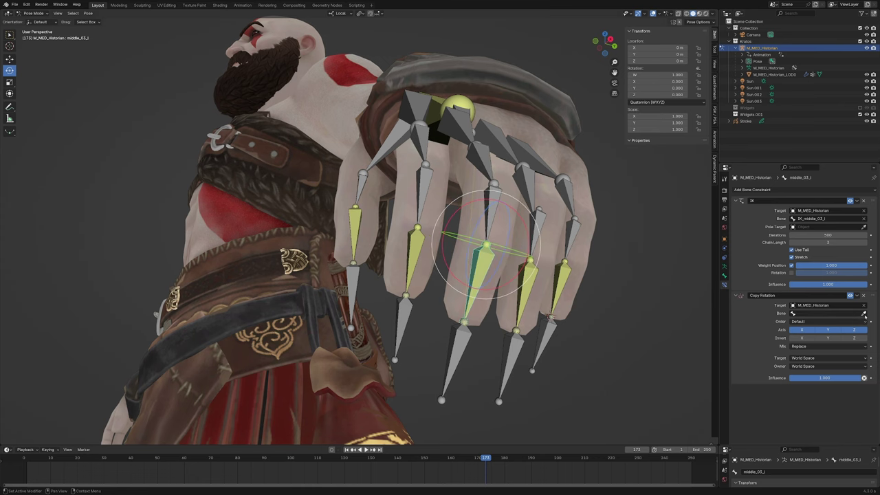
pyautogui.click(530, 275)
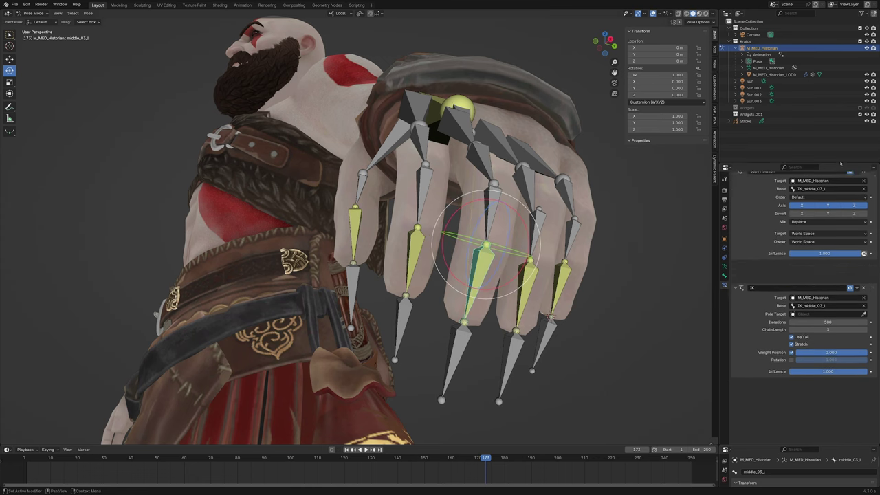
pyautogui.moveTo(533, 279); pyautogui.dragTo(586, 295, button='middle')
pyautogui.hotkey('ctrl', 'v')
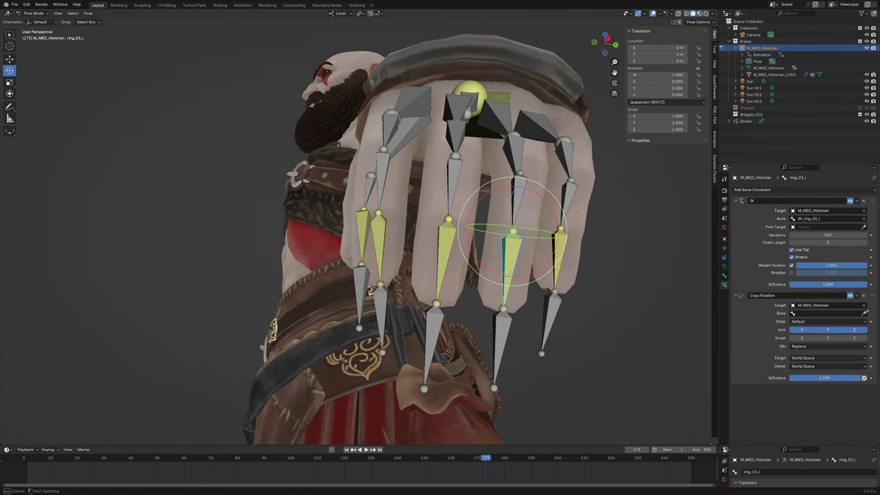
# Step: Retarget the pinky's Copy Rotation to IK_pinky_03_l and move it above IK
pyautogui.click(560, 238)
pyautogui.moveTo(561, 237); pyautogui.dragTo(584, 295, button='middle')
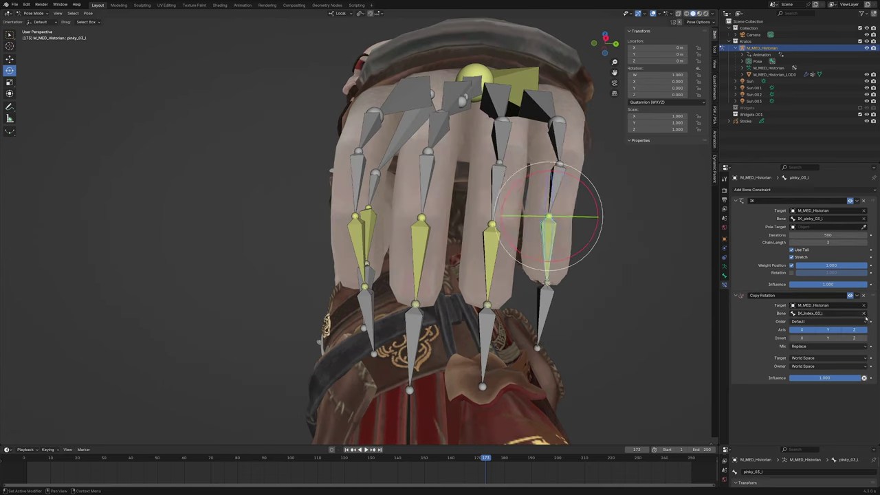
pyautogui.press('e')
pyautogui.click(543, 304)
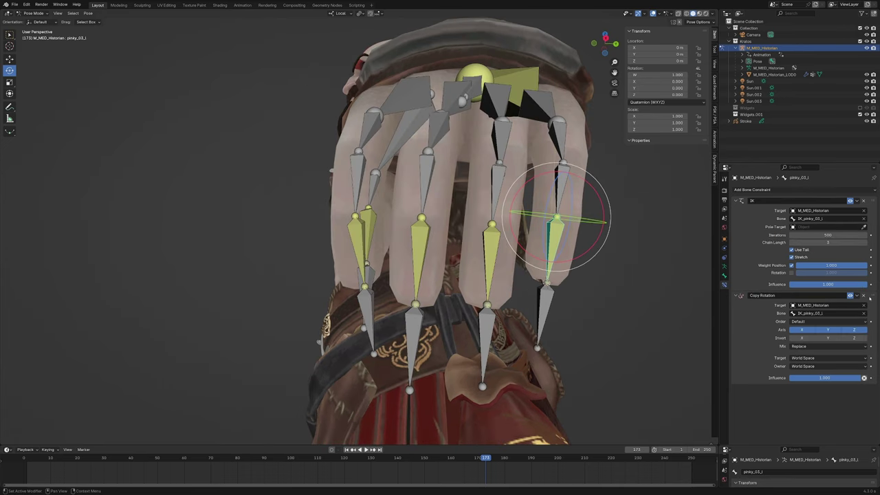
pyautogui.moveTo(870, 297); pyautogui.dragTo(870, 201)
# Step: Reselect the index tip bone and show its IK settings
pyautogui.moveTo(537, 309)
pyautogui.mouseDown(button='middle')
pyautogui.moveTo(368, 366)
pyautogui.moveTo(416, 333)
pyautogui.mouseUp(button='middle')
pyautogui.moveTo(391, 288); pyautogui.dragTo(394, 283, button='middle')
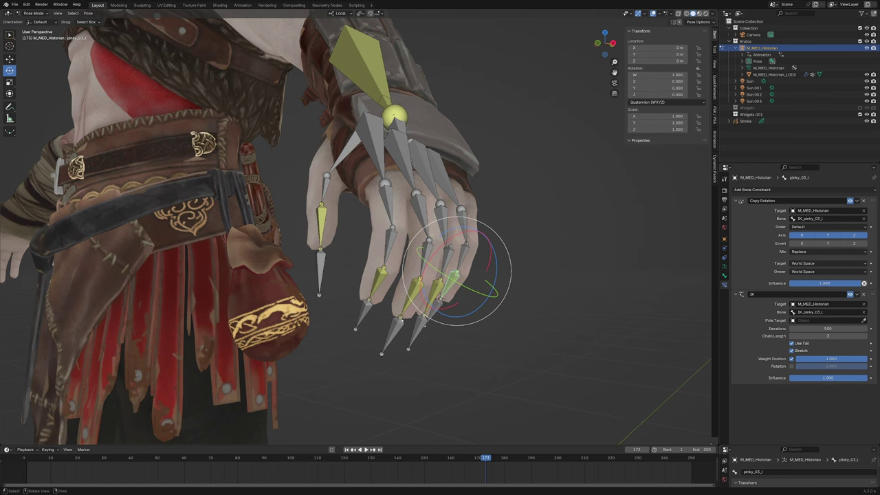
pyautogui.scroll(2, 386, 304)
pyautogui.click(390, 297)
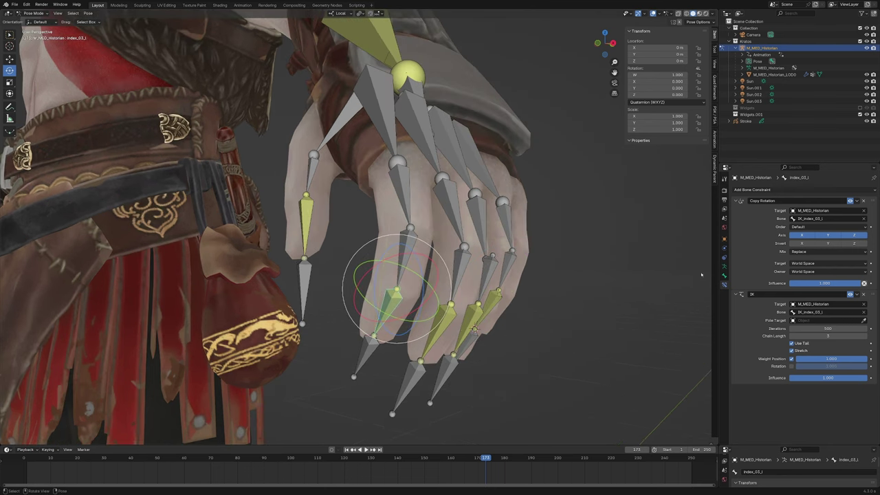
pyautogui.click(724, 275)
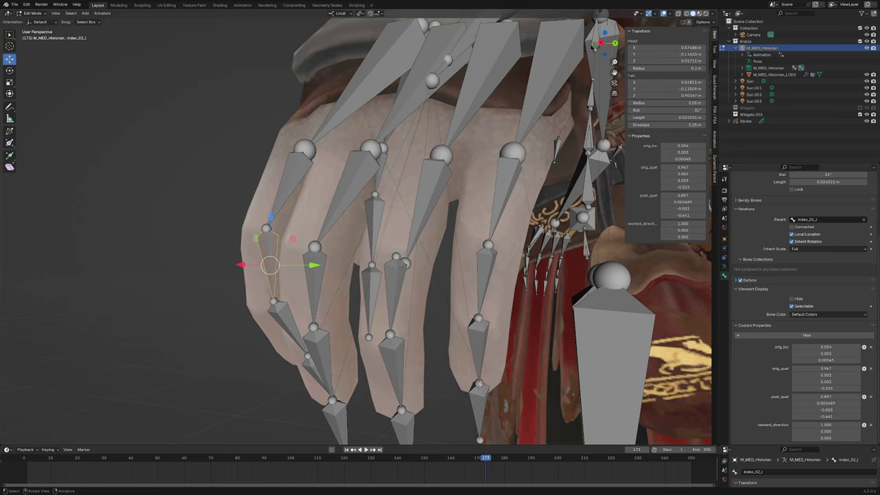
# Step: Bend the index finger's middle bone to test its motion, then switch the armature to Edit Mode
pyautogui.click(398, 260)
pyautogui.moveTo(397, 259); pyautogui.dragTo(426, 206, button='middle')
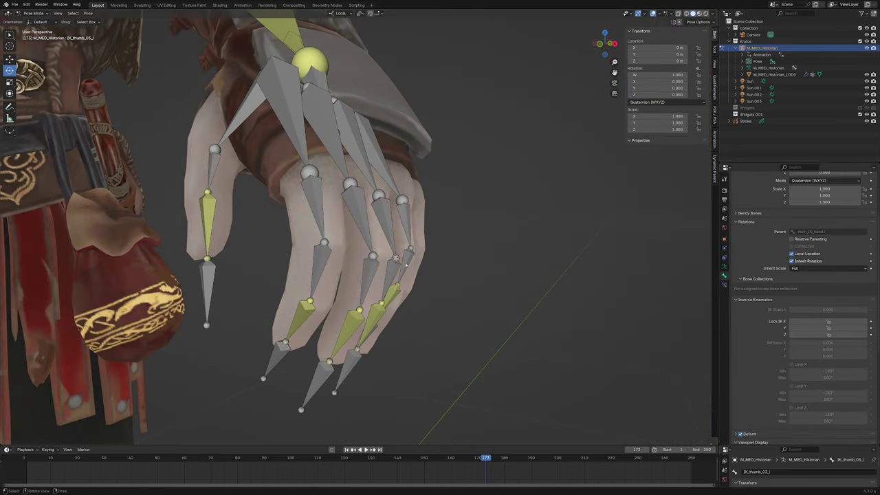
pyautogui.click(405, 265)
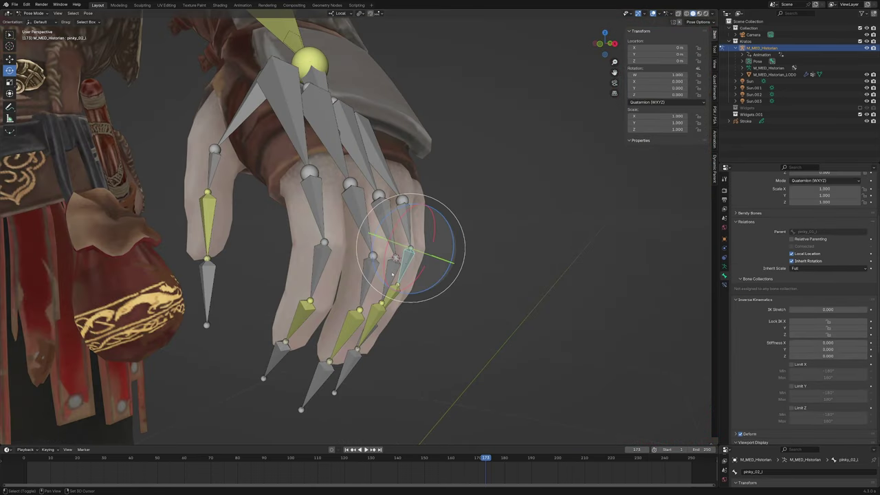
pyautogui.moveTo(406, 265); pyautogui.dragTo(388, 316)
pyautogui.moveTo(386, 317); pyautogui.dragTo(365, 295, button='middle')
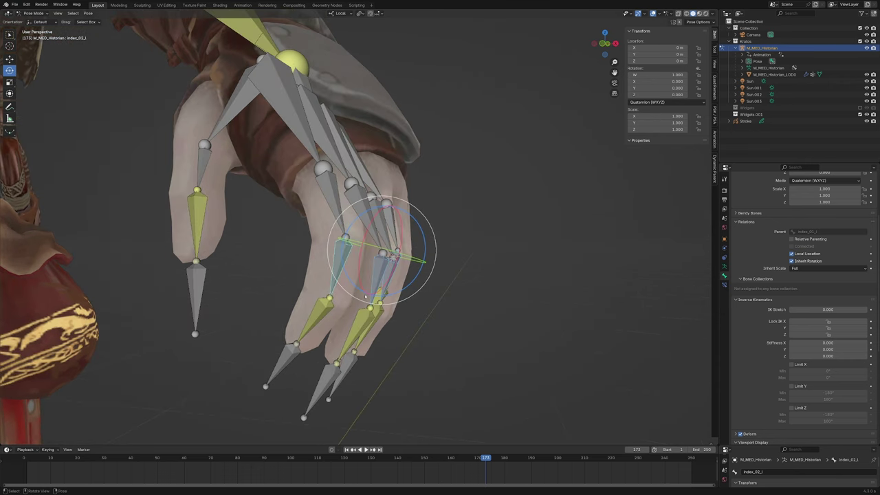
pyautogui.moveTo(196, 165); pyautogui.dragTo(360, 253, button='middle')
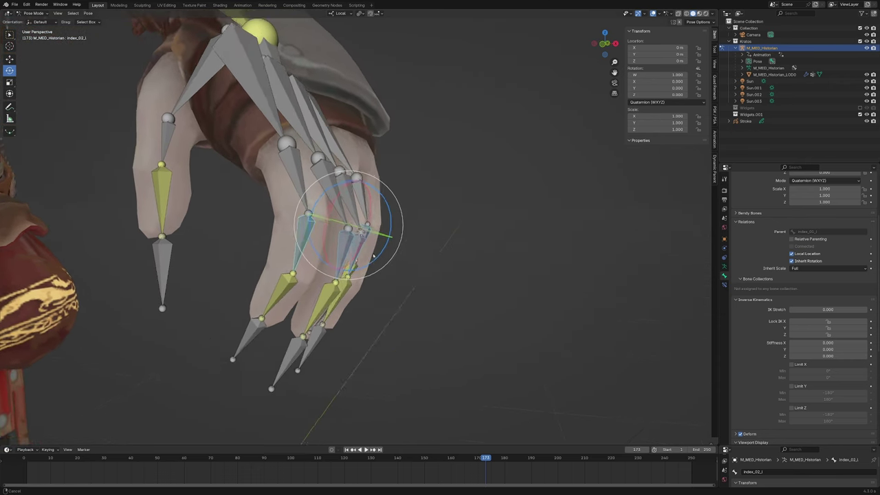
pyautogui.moveTo(359, 252); pyautogui.dragTo(358, 252)
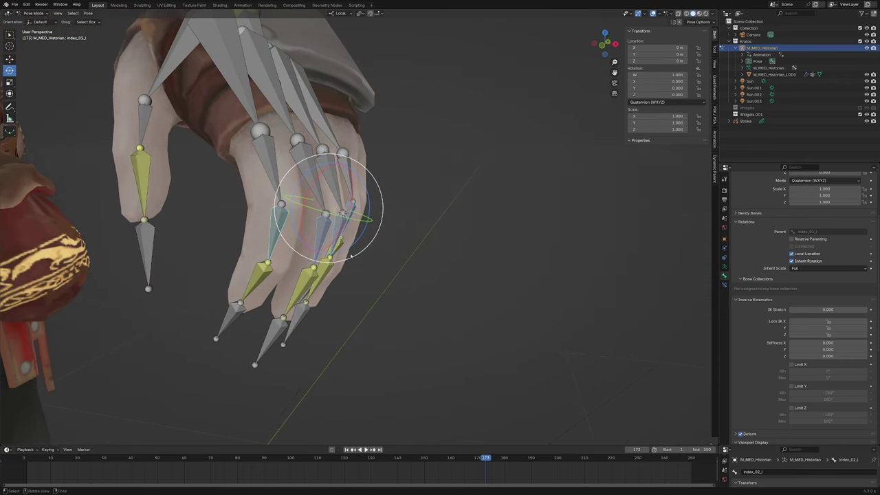
pyautogui.press('Tab')
pyautogui.moveTo(350, 256); pyautogui.dragTo(370, 265, button='middle')
# Step: Duplicate the selected _02 finger bones in place and set Transform Orientation to Normal
pyautogui.press('g')
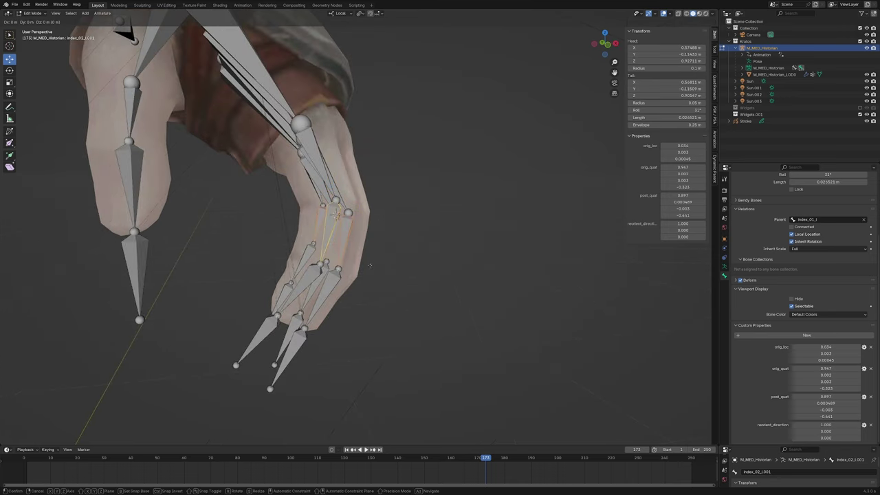
pyautogui.click(370, 265)
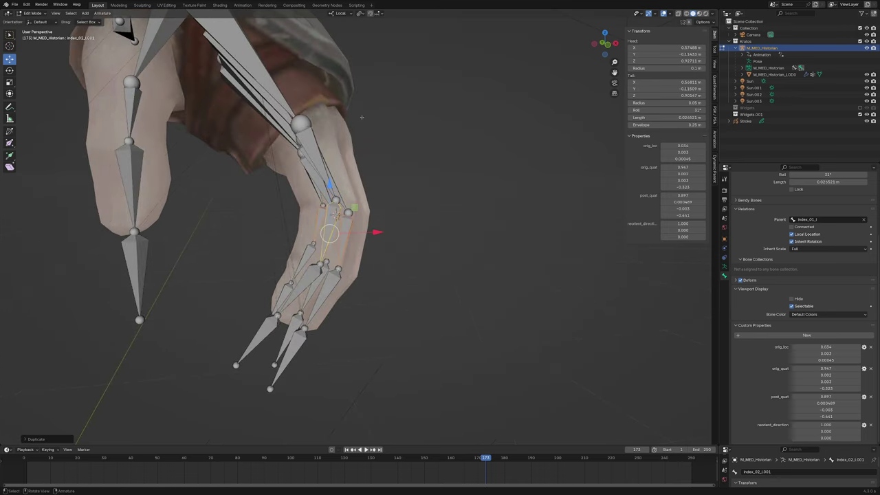
pyautogui.click(341, 14)
pyautogui.click(338, 48)
pyautogui.moveTo(341, 42); pyautogui.dragTo(403, 270, button='middle')
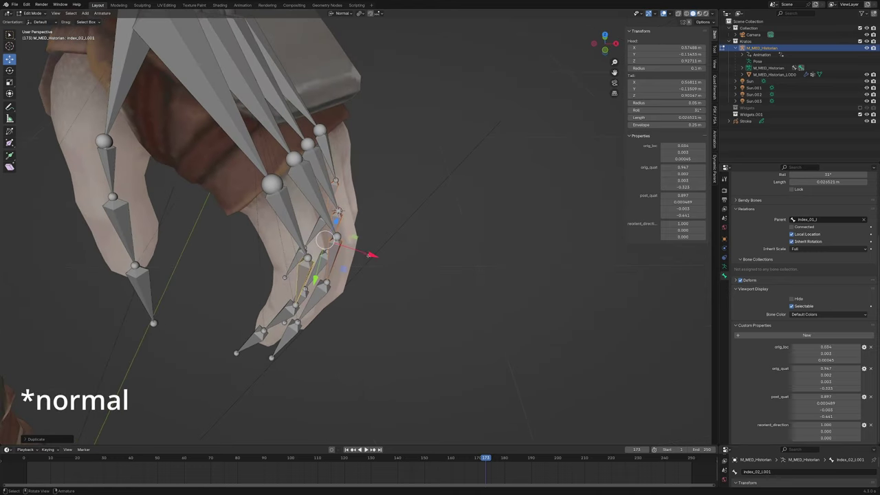
# Step: Move the duplicated bones out in front of the fingertips, clear of the hand
pyautogui.press('g')
pyautogui.press('x')
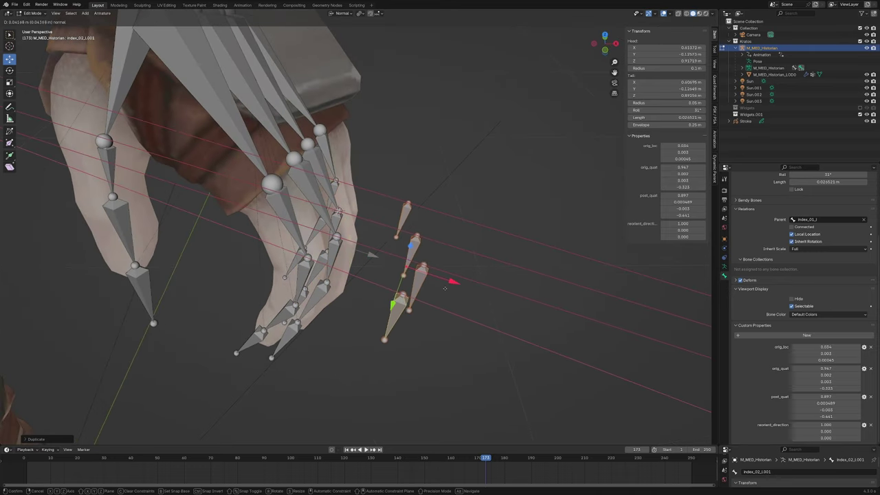
pyautogui.click(440, 283)
pyautogui.moveTo(440, 283); pyautogui.dragTo(394, 265, button='middle')
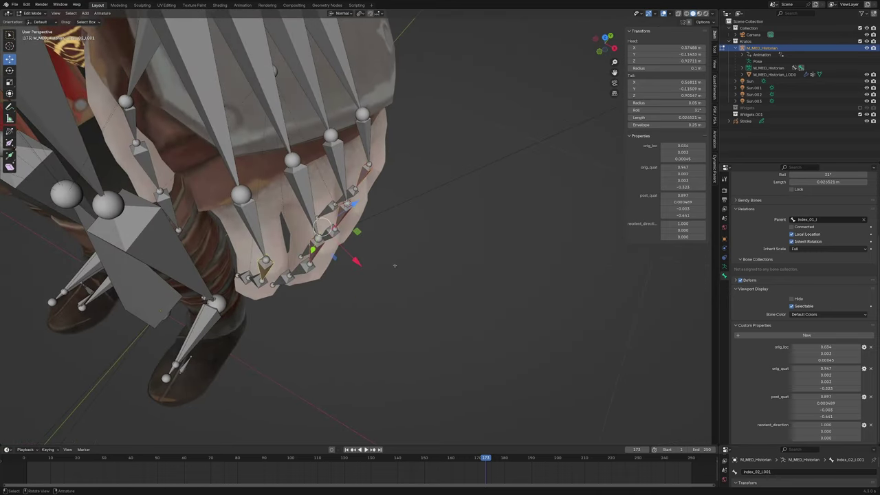
pyautogui.press('g')
pyautogui.press('x')
pyautogui.moveTo(403, 298)
pyautogui.keyDown('alt'); pyautogui.mouseDown(button='middle')
pyautogui.moveTo(447, 277)
pyautogui.moveTo(463, 280)
pyautogui.mouseUp(button='middle'); pyautogui.keyUp('alt')
pyautogui.press('x')
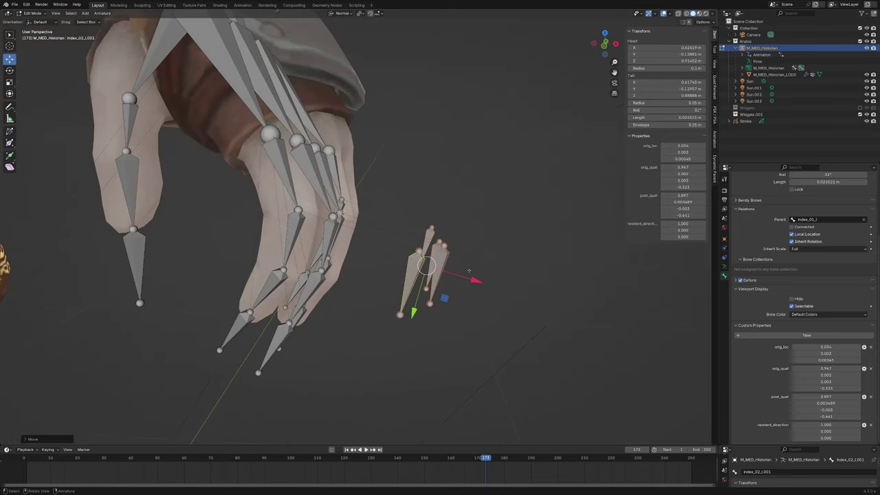
pyautogui.click(464, 280)
pyautogui.moveTo(474, 280); pyautogui.dragTo(448, 285)
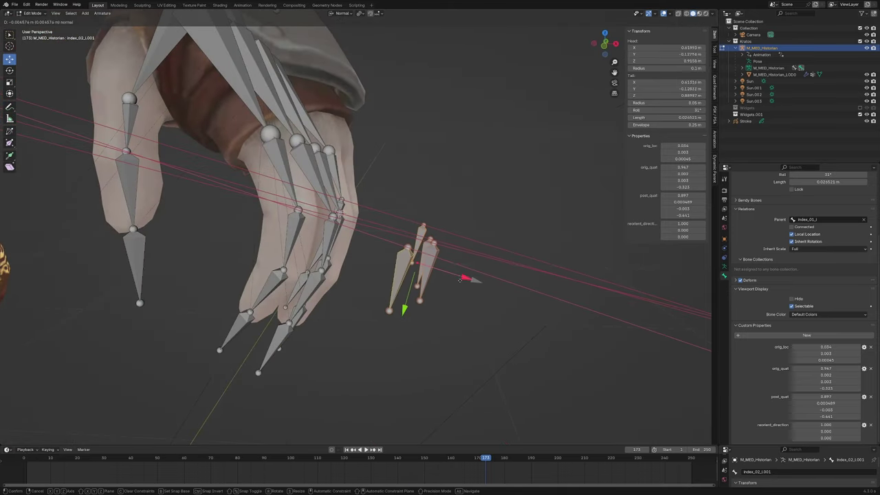
pyautogui.moveTo(448, 285); pyautogui.dragTo(412, 278, button='middle')
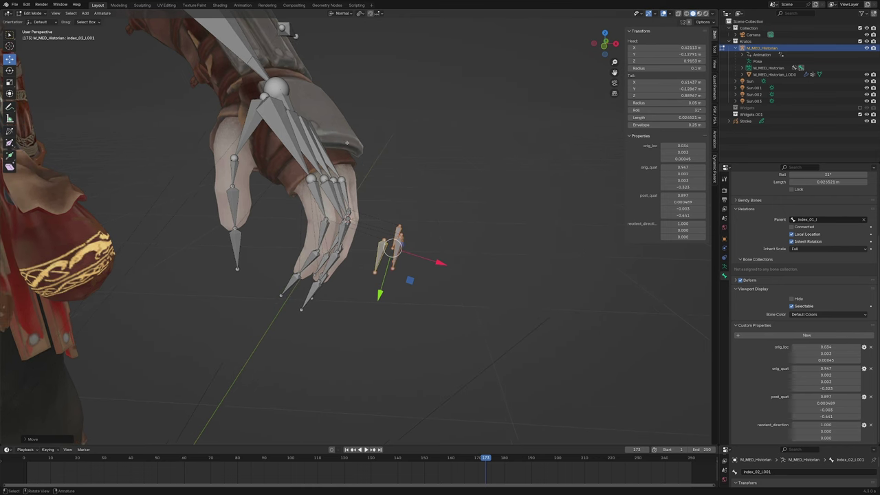
pyautogui.moveTo(347, 142); pyautogui.dragTo(313, 196, button='middle')
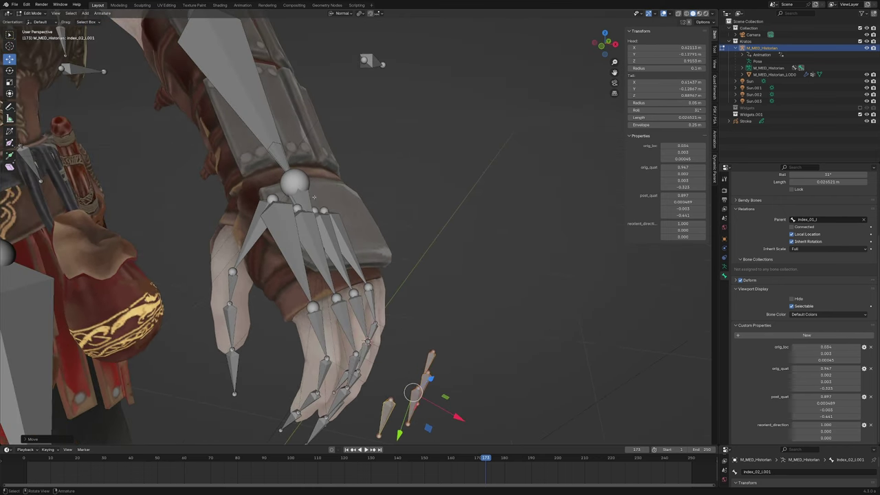
# Step: Undo the last change and return the armature to Pose Mode
pyautogui.hotkey('ctrl', 'z')
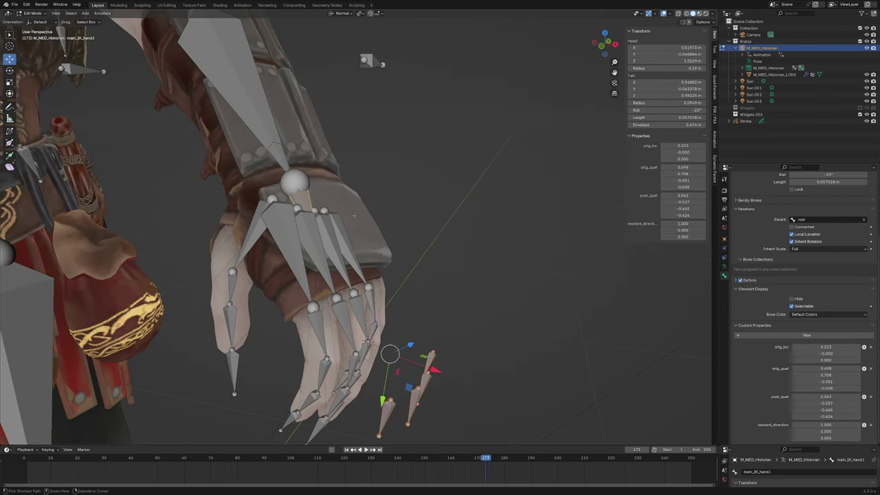
pyautogui.hotkey('ctrl', 'Tab')
pyautogui.moveTo(354, 214)
pyautogui.mouseDown(button='middle')
pyautogui.moveTo(306, 229)
pyautogui.moveTo(323, 237)
pyautogui.mouseUp(button='middle')
# Step: Set the index fingertip's IK pole target to the armature and its duplicated index _02 bone
pyautogui.click(306, 229)
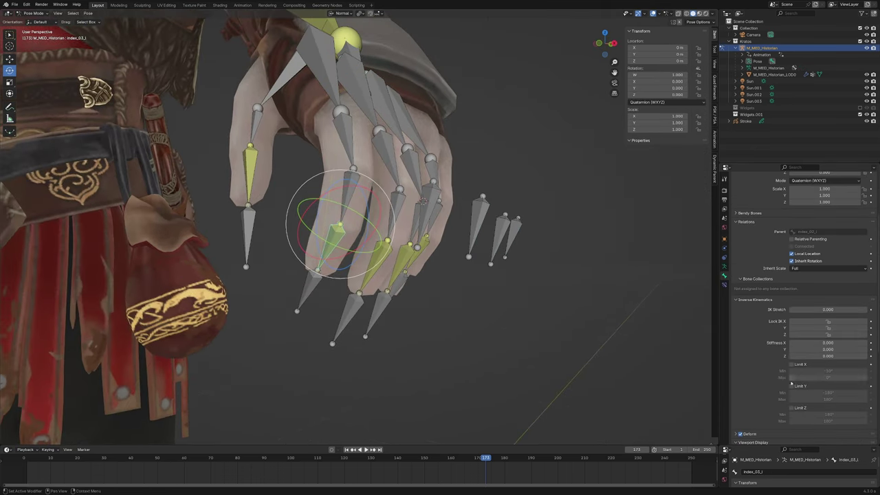
pyautogui.click(724, 284)
pyautogui.moveTo(575, 282); pyautogui.dragTo(599, 309, button='middle')
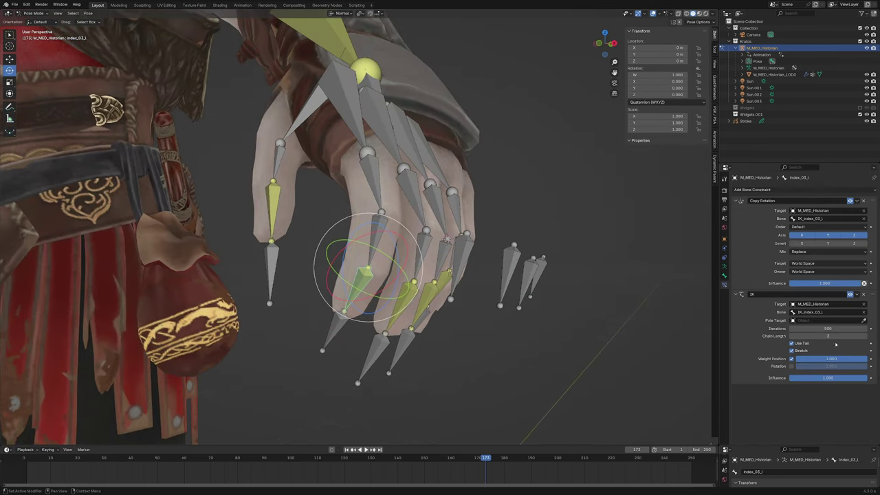
pyautogui.click(863, 321)
pyautogui.click(512, 254)
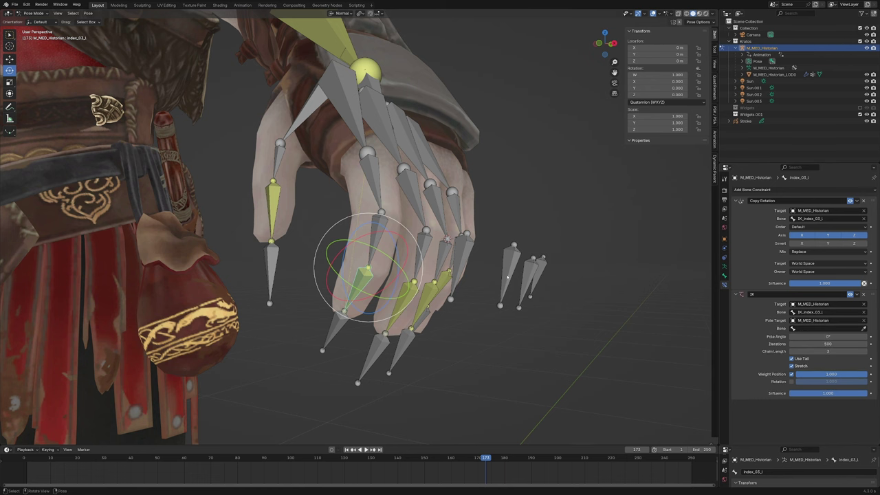
pyautogui.moveTo(512, 254); pyautogui.dragTo(512, 276, button='middle')
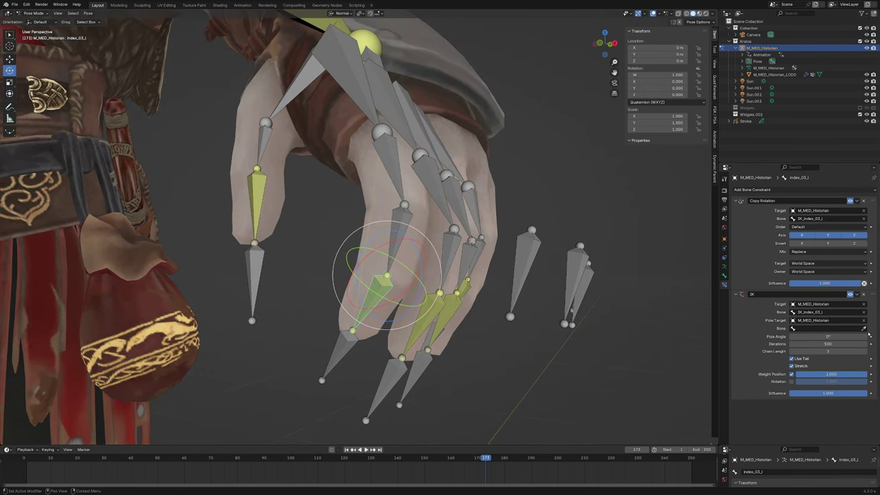
pyautogui.click(864, 329)
pyautogui.click(537, 235)
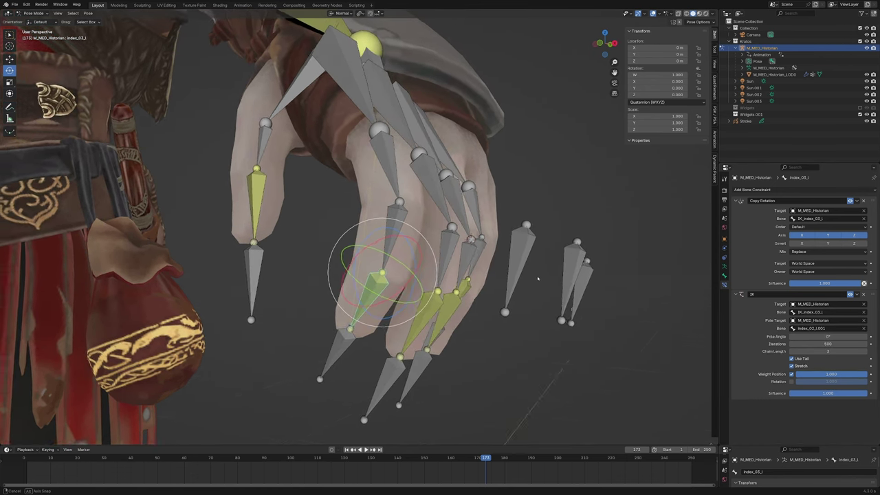
pyautogui.moveTo(537, 235)
pyautogui.mouseDown(button='middle')
pyautogui.moveTo(546, 279)
pyautogui.moveTo(530, 260)
pyautogui.moveTo(536, 275)
pyautogui.mouseUp(button='middle')
pyautogui.click(531, 258)
# Step: Set the middle fingertip's IK pole target to the armature bone middle_02_l.001
pyautogui.click(410, 289)
pyautogui.click(865, 321)
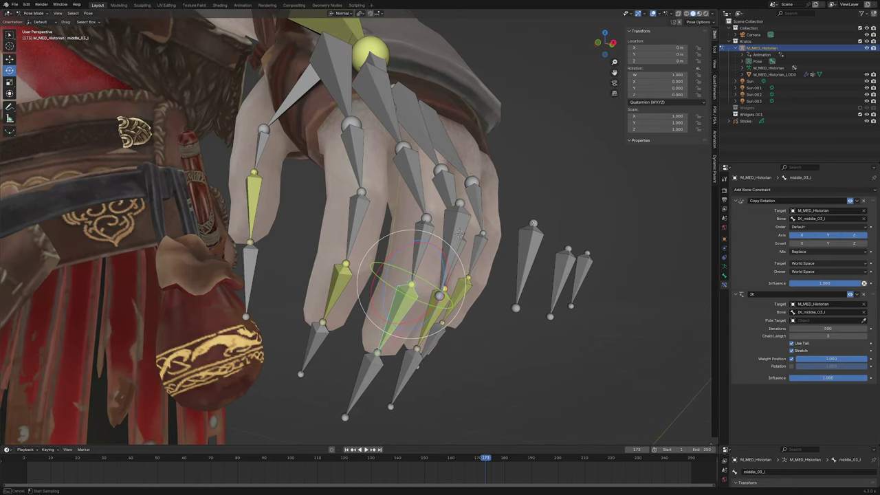
pyautogui.click(534, 225)
pyautogui.click(865, 328)
pyautogui.click(535, 227)
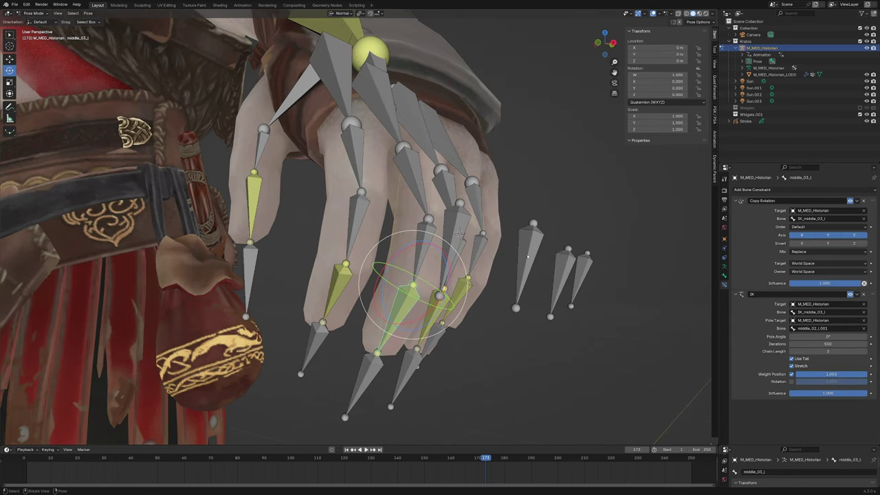
# Step: Set the pinky fingertip's IK pole bone to pinky_02_l.001, then select the duplicated pinky bone
pyautogui.moveTo(413, 289)
pyautogui.mouseDown(button='middle')
pyautogui.moveTo(403, 297)
pyautogui.moveTo(440, 288)
pyautogui.mouseUp(button='middle')
pyautogui.click(415, 294)
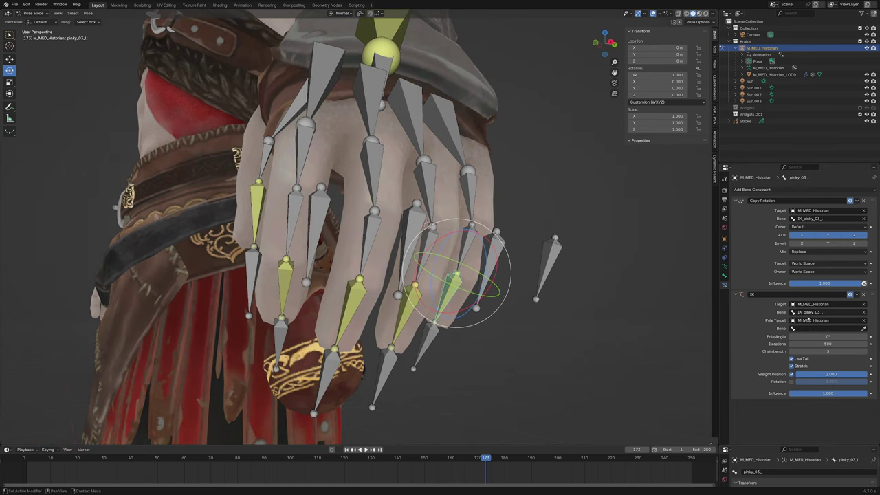
pyautogui.click(864, 329)
pyautogui.click(540, 245)
pyautogui.moveTo(541, 246)
pyautogui.mouseDown(button='middle')
pyautogui.moveTo(511, 291)
pyautogui.moveTo(580, 292)
pyautogui.moveTo(585, 312)
pyautogui.mouseUp(button='middle')
pyautogui.click(579, 293)
# Step: Rename the duplicated index pole bone to index_pole.l
pyautogui.press('F2')
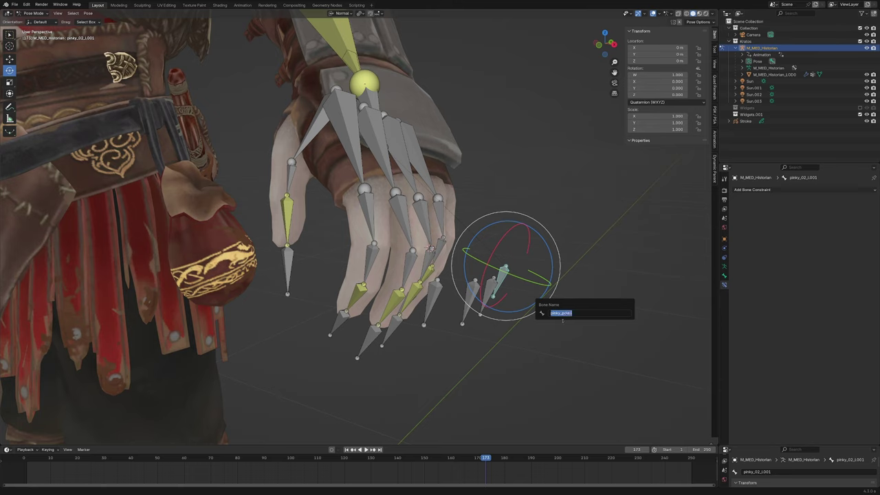
pyautogui.click(486, 290)
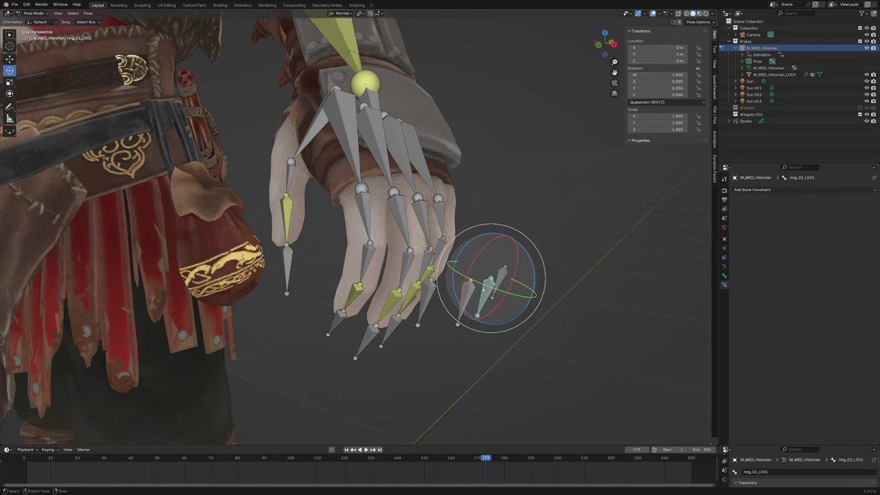
pyautogui.press('F2')
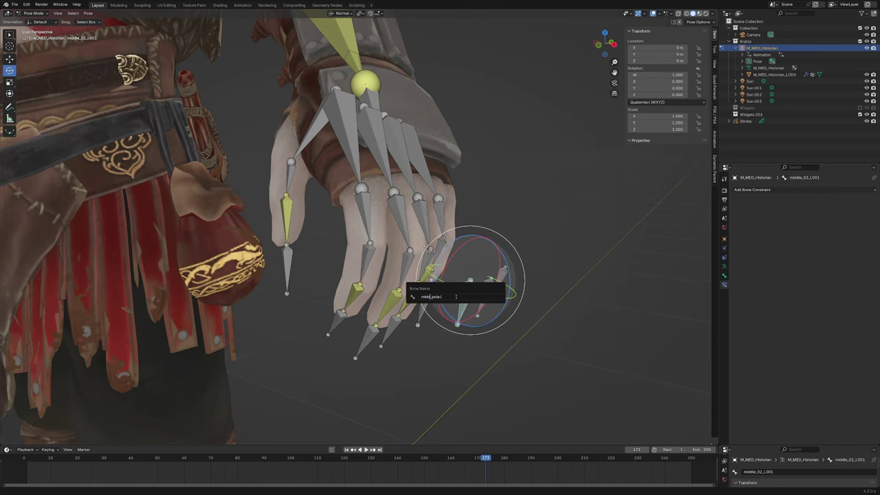
pyautogui.press('Return')
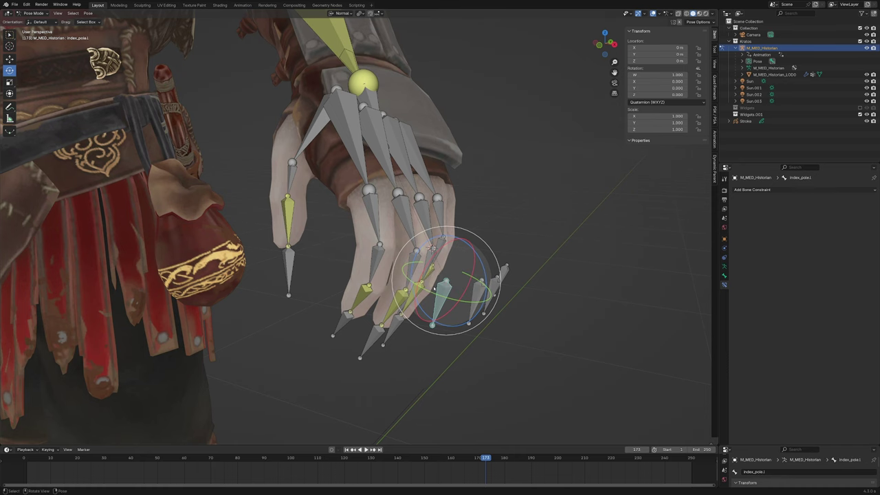
pyautogui.moveTo(433, 289); pyautogui.dragTo(398, 248, button='middle')
# Step: Reposition the index pole bone and the ring finger pole bone
pyautogui.press('g')
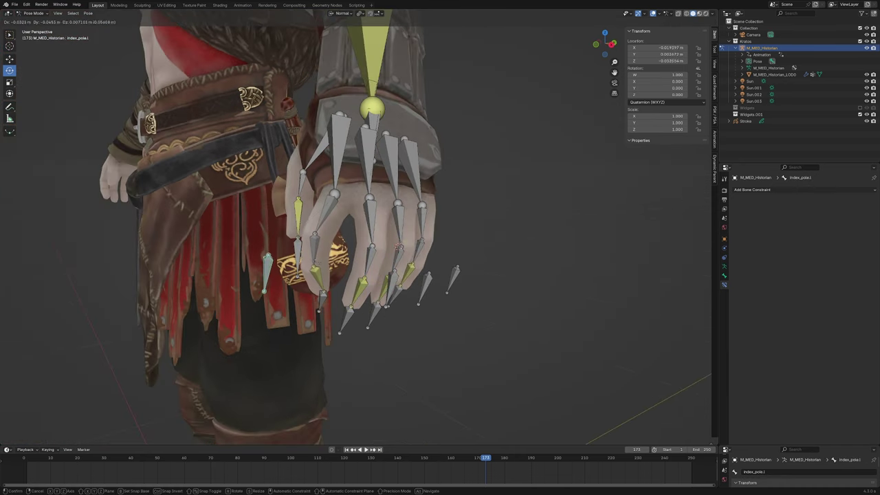
pyautogui.click(361, 273)
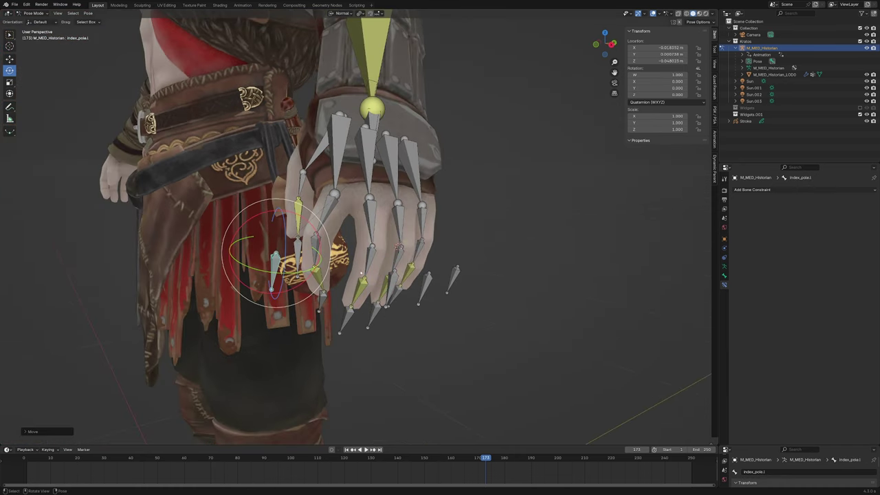
pyautogui.moveTo(361, 273); pyautogui.dragTo(385, 262, button='middle')
pyautogui.click(413, 289)
pyautogui.moveTo(412, 289); pyautogui.dragTo(371, 245, button='middle')
pyautogui.press('g')
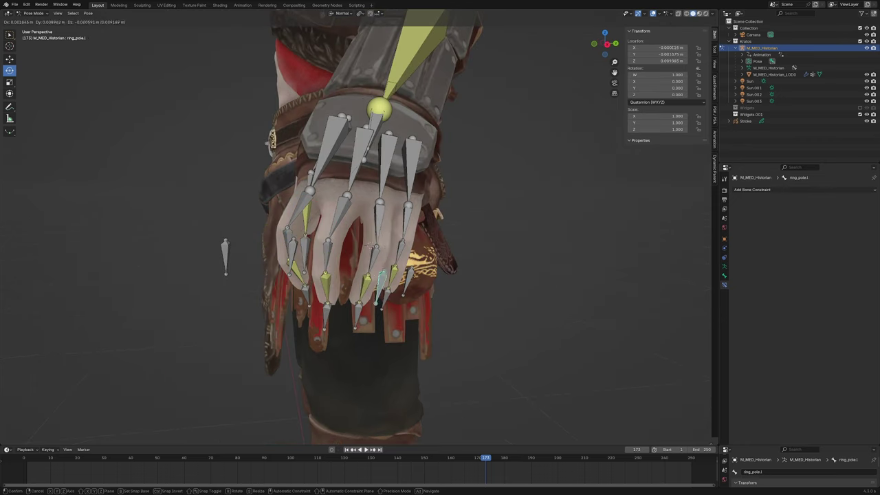
pyautogui.click(374, 245)
# Step: Move and rotate the index finger IK control IK_index_03_l
pyautogui.moveTo(375, 275)
pyautogui.mouseDown(button='middle')
pyautogui.moveTo(330, 315)
pyautogui.moveTo(323, 296)
pyautogui.moveTo(295, 275)
pyautogui.moveTo(401, 250)
pyautogui.moveTo(344, 275)
pyautogui.mouseUp(button='middle')
pyautogui.click(296, 275)
pyautogui.press('g')
pyautogui.click(296, 258)
pyautogui.press('r')
pyautogui.click(335, 274)
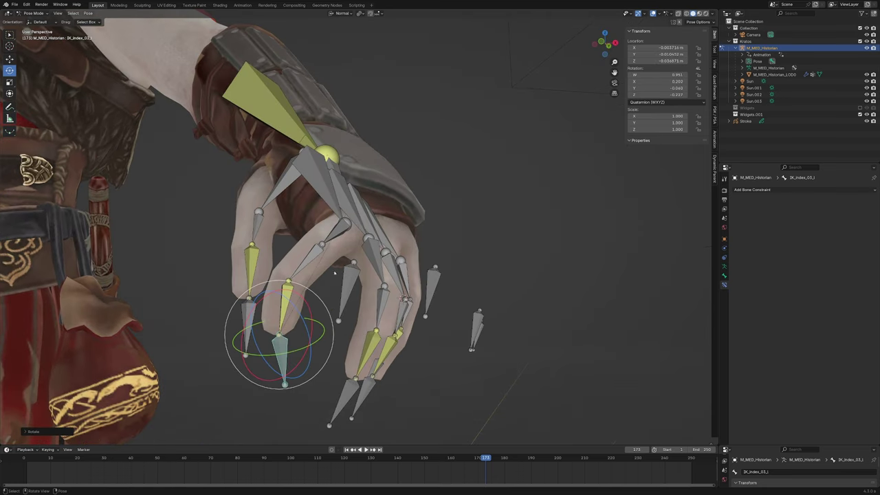
# Step: Place index_pole.l above the index finger
pyautogui.click(351, 289)
pyautogui.press('g')
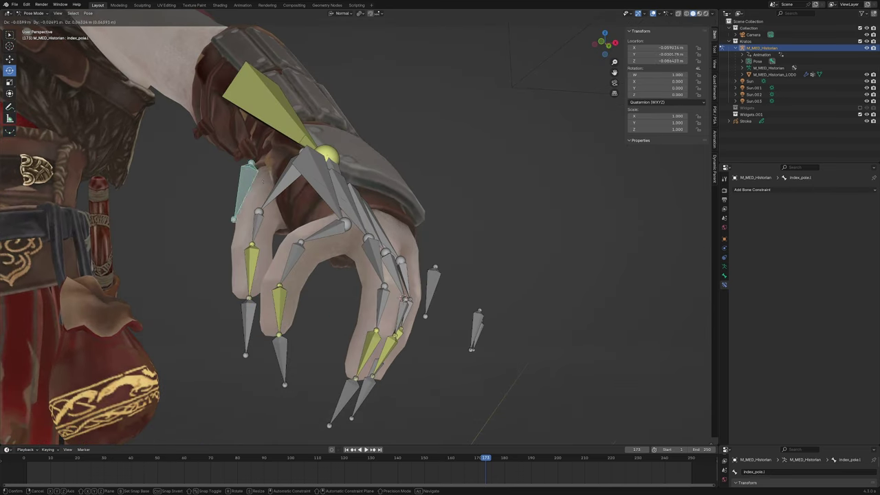
pyautogui.click(271, 309)
pyautogui.moveTo(271, 309)
pyautogui.mouseDown(button='middle')
pyautogui.moveTo(333, 294)
pyautogui.moveTo(371, 302)
pyautogui.moveTo(385, 292)
pyautogui.mouseUp(button='middle')
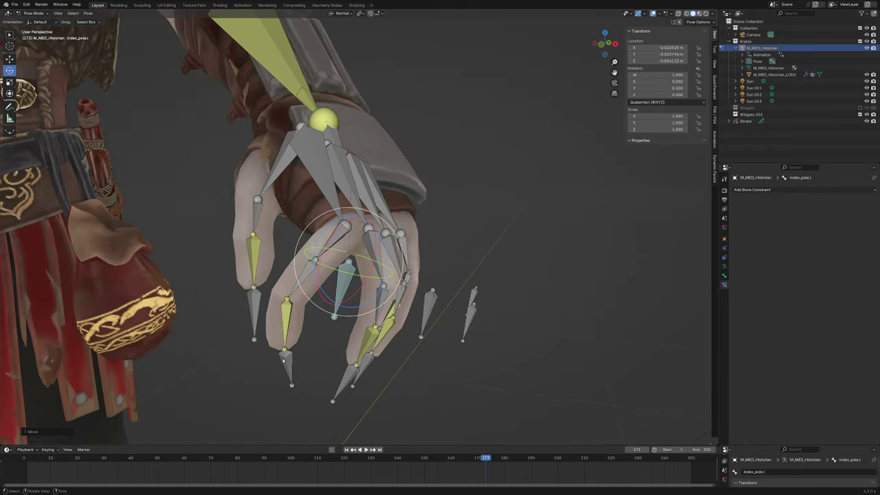
pyautogui.moveTo(283, 359); pyautogui.dragTo(330, 344, button='middle')
# Step: Rotate the index IK control to test how the index finger bends
pyautogui.click(372, 344)
pyautogui.press('r')
pyautogui.moveTo(385, 344)
pyautogui.mouseDown(button='middle')
pyautogui.moveTo(327, 297)
pyautogui.moveTo(355, 321)
pyautogui.moveTo(355, 347)
pyautogui.moveTo(316, 260)
pyautogui.mouseUp(button='middle')
pyautogui.click(372, 339)
pyautogui.click(322, 331)
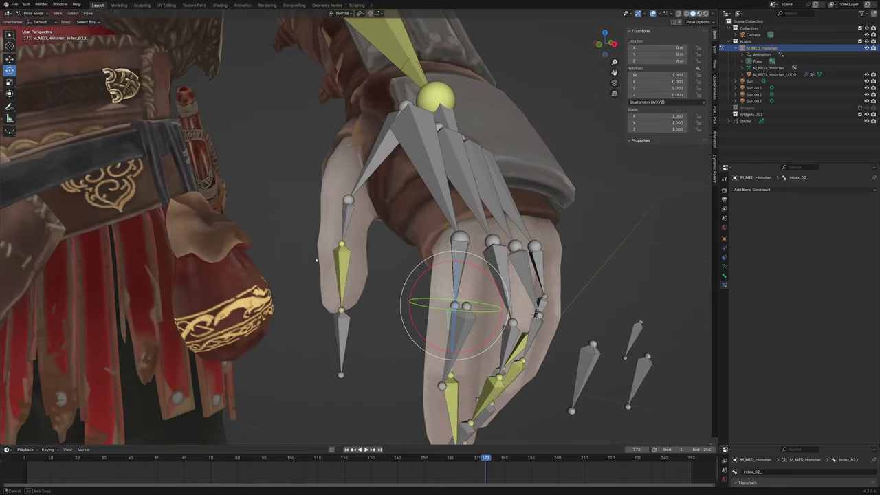
# Step: In Edit Mode, duplicate the thumb bone beside the thumb and name it thumb_pole.l
pyautogui.click(344, 220)
pyautogui.press('Tab')
pyautogui.press('g')
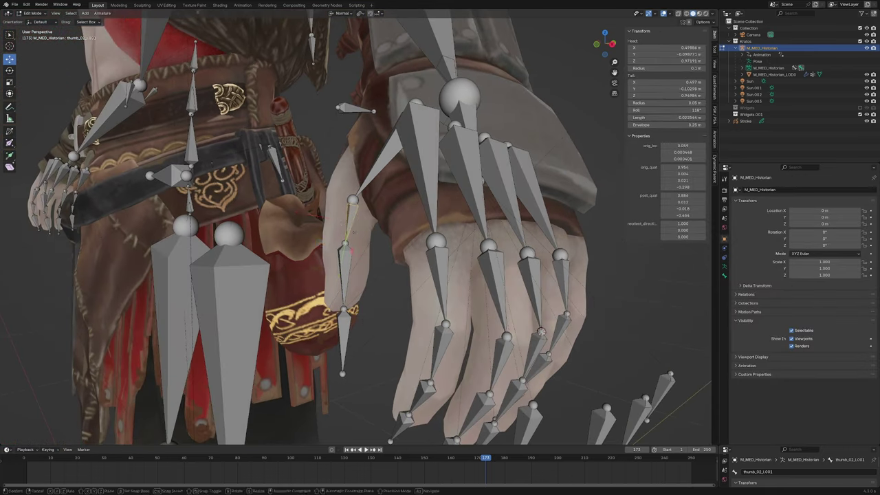
pyautogui.click(231, 216)
pyautogui.press('F2')
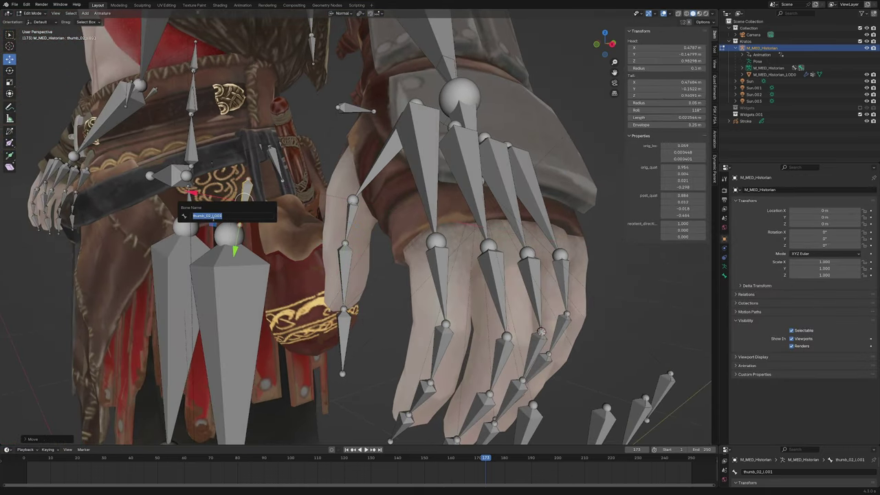
pyautogui.press('Return')
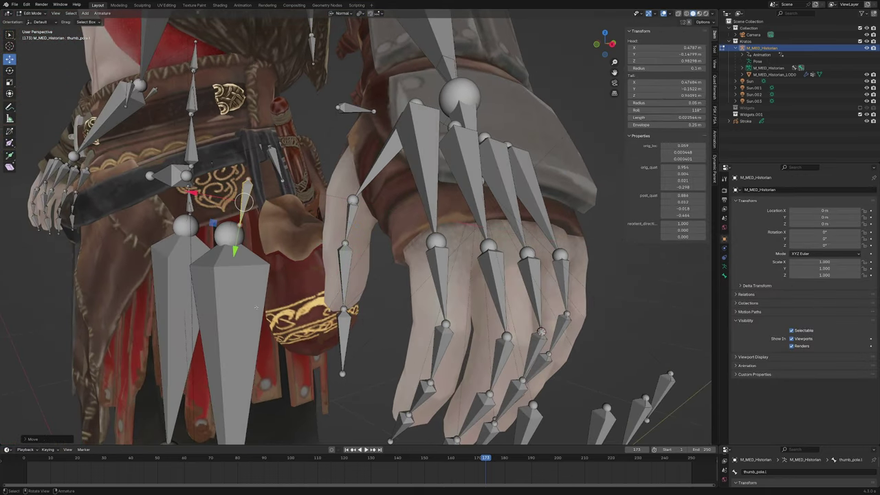
# Step: Parent thumb_pole.l to main_IK_hand.l with Keep Offset
pyautogui.moveTo(256, 308); pyautogui.dragTo(454, 113, button='middle')
pyautogui.click(450, 108)
pyautogui.hotkey('ctrl', 'p')
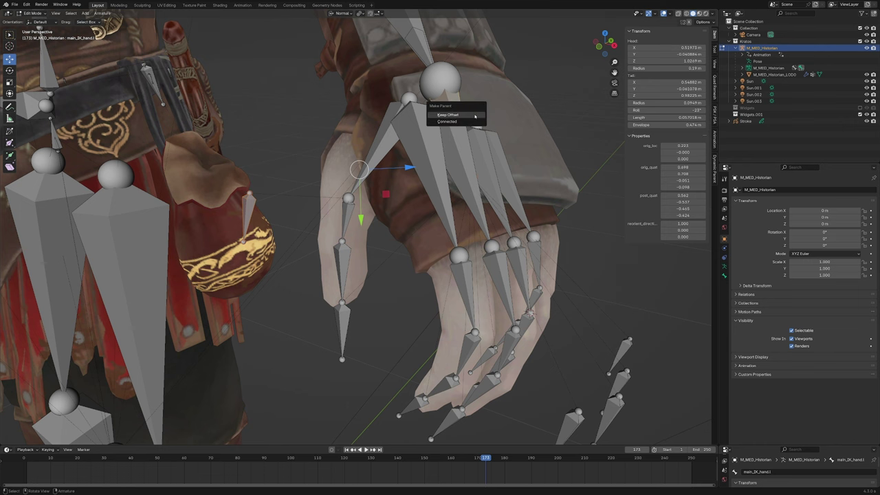
pyautogui.click(474, 115)
# Step: In Pose Mode, set thumb_03_l's IK pole target to the armature and thumb_pole.l
pyautogui.hotkey('ctrl', 'Tab')
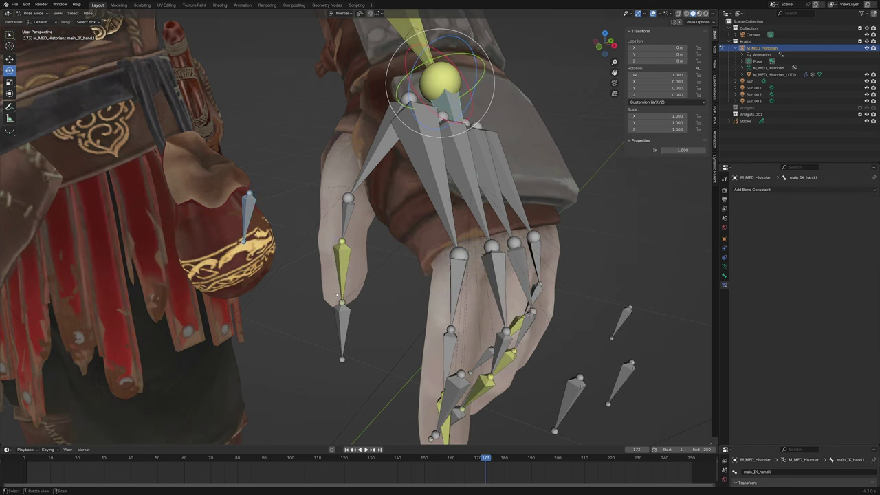
pyautogui.moveTo(464, 159); pyautogui.dragTo(385, 227, button='middle')
pyautogui.click(347, 251)
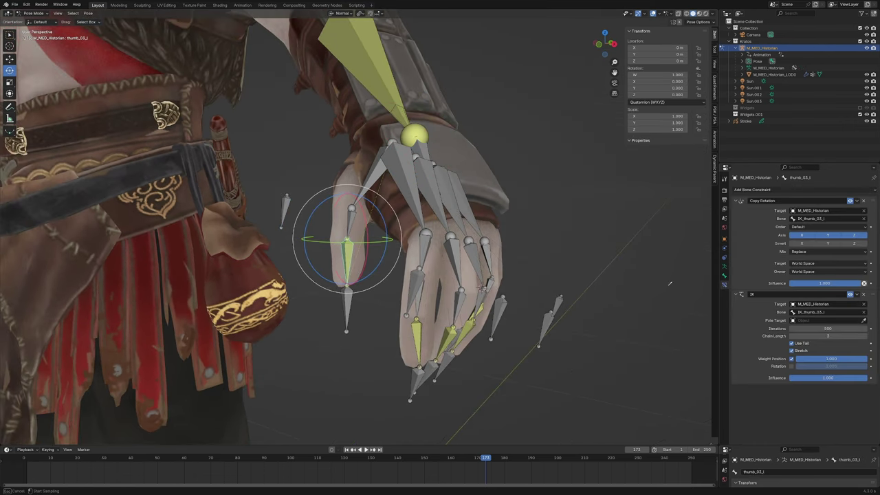
pyautogui.click(282, 199)
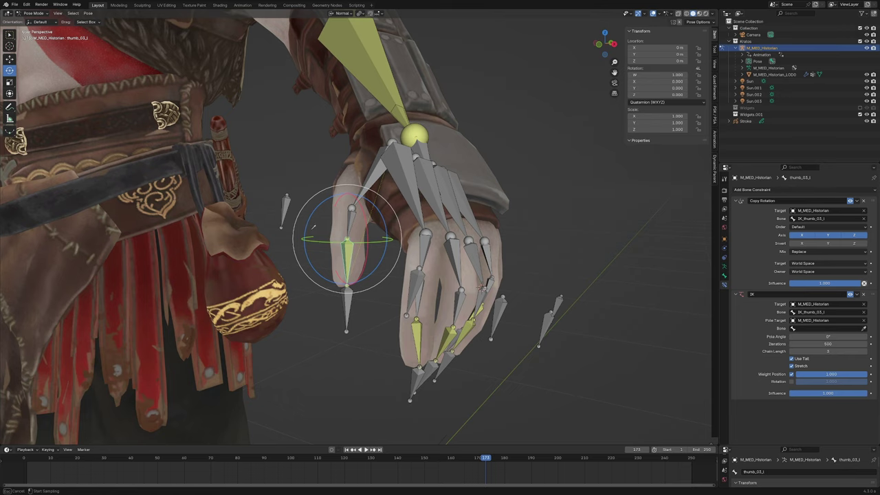
pyautogui.click(285, 206)
pyautogui.click(270, 227)
pyautogui.moveTo(302, 220)
pyautogui.mouseDown(button='middle')
pyautogui.moveTo(276, 226)
pyautogui.moveTo(327, 252)
pyautogui.mouseUp(button='middle')
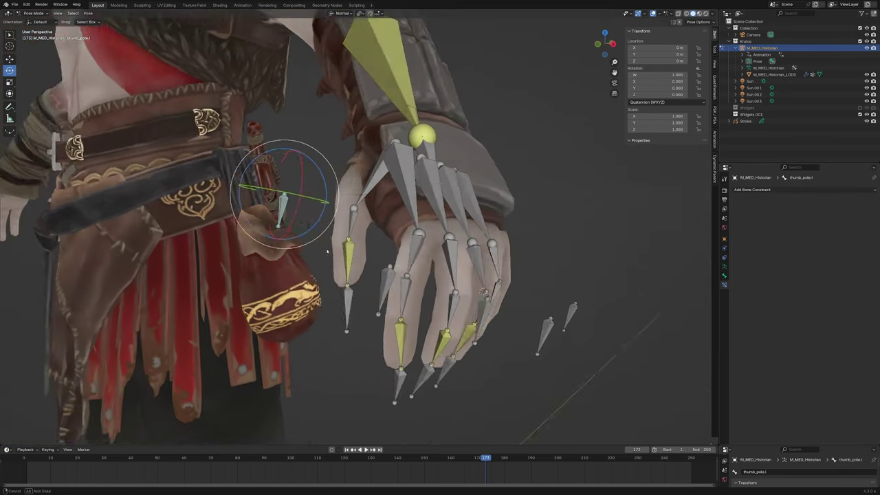
pyautogui.click(422, 136)
pyautogui.moveTo(426, 151); pyautogui.dragTo(627, 177, button='middle')
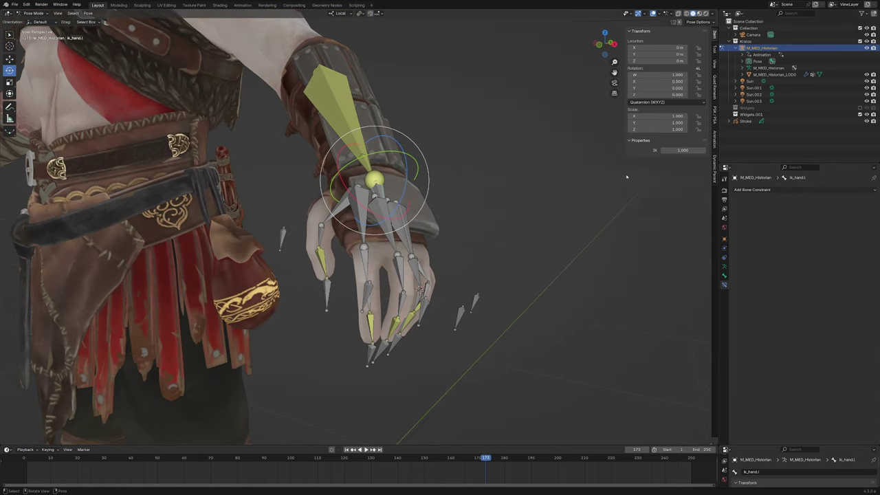
pyautogui.keyDown('shift'); pyautogui.moveTo(698, 151); pyautogui.dragTo(683, 162, button='middle'); pyautogui.keyUp('shift')
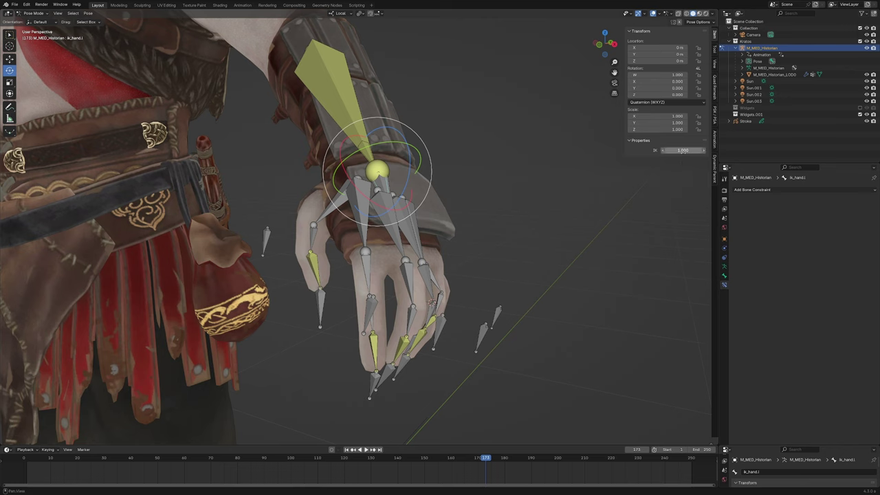
pyautogui.moveTo(678, 150); pyautogui.dragTo(705, 150)
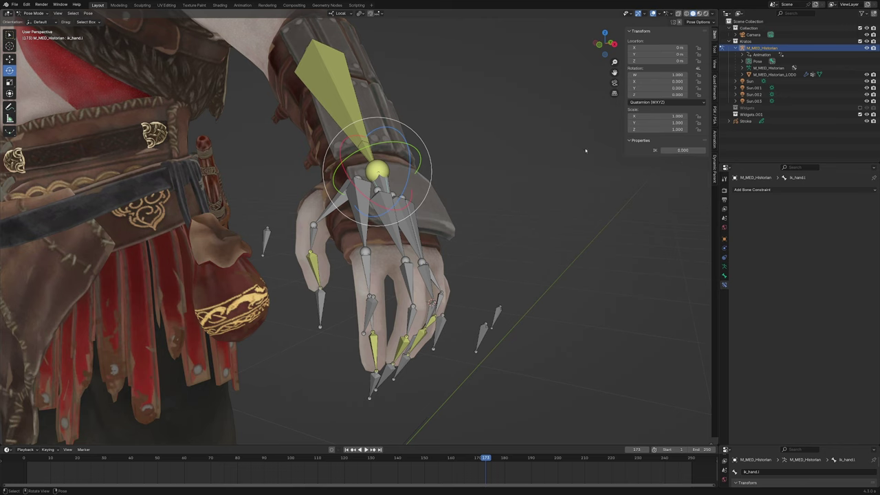
pyautogui.click(380, 182)
pyautogui.press('g')
pyautogui.press('Escape')
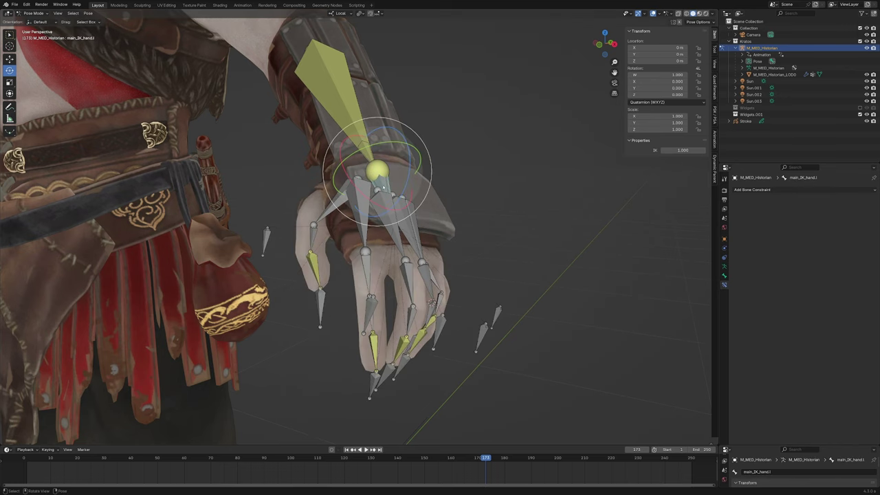
pyautogui.click(406, 193)
pyautogui.click(391, 186)
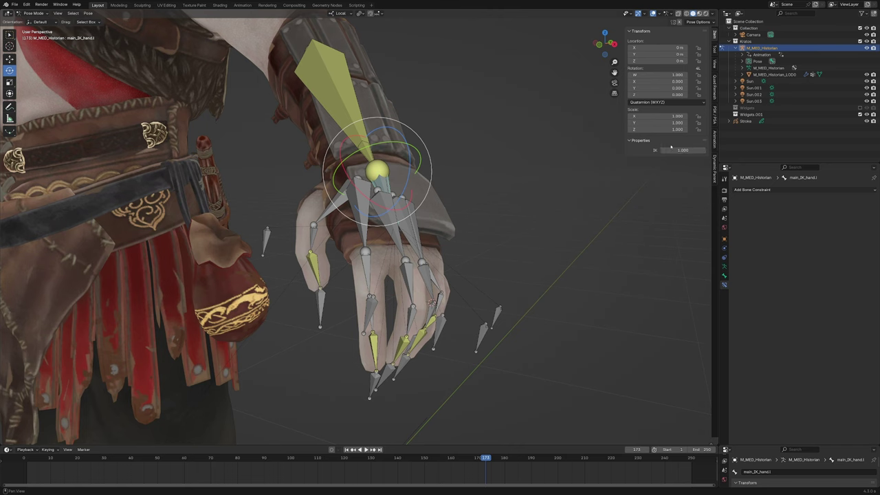
pyautogui.click(344, 110)
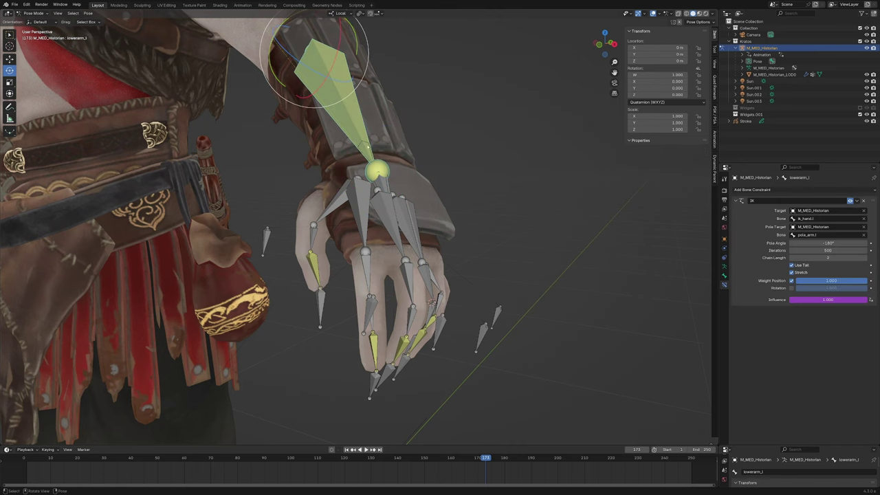
pyautogui.moveTo(388, 187); pyautogui.dragTo(303, 243, button='middle')
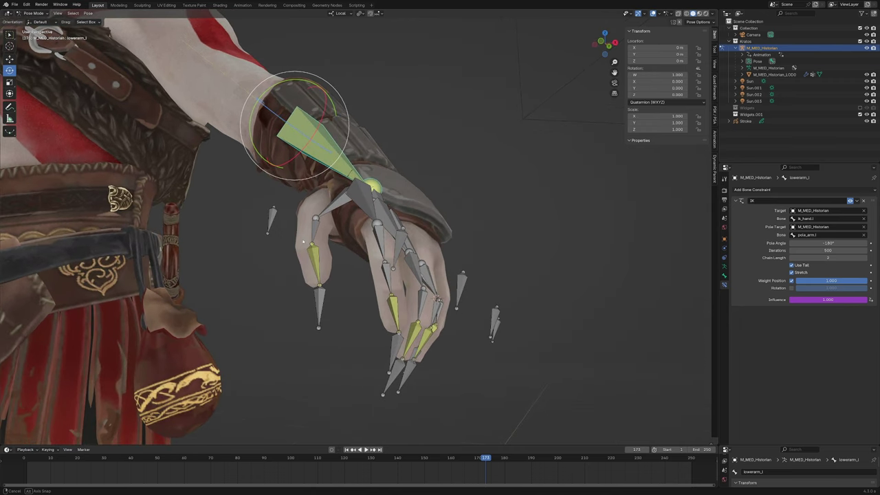
pyautogui.click(323, 309)
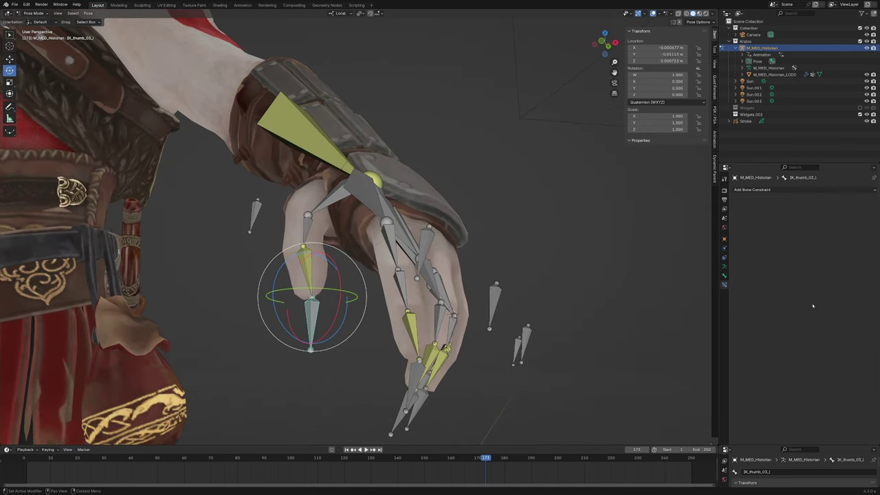
# Step: Add a custom property named IK to the IK_thumb_03_l bone
pyautogui.moveTo(323, 309)
pyautogui.mouseDown(button='middle')
pyautogui.moveTo(411, 295)
pyautogui.moveTo(318, 296)
pyautogui.mouseUp(button='middle')
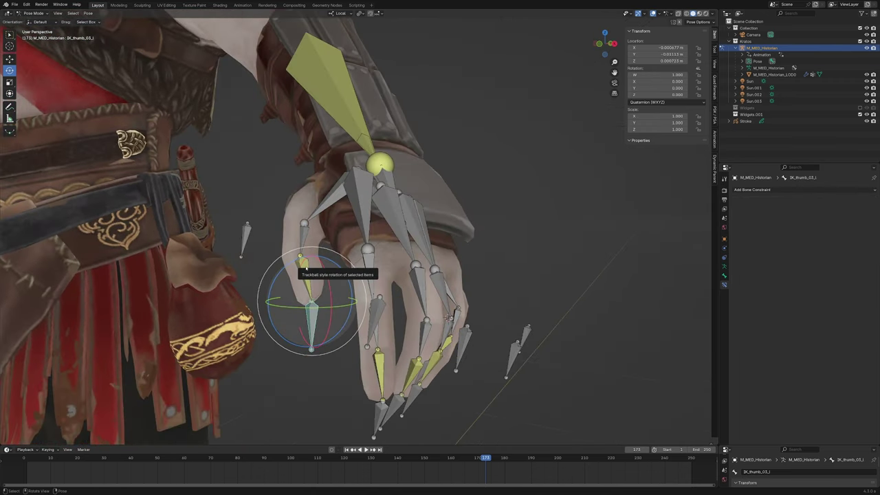
pyautogui.click(318, 295)
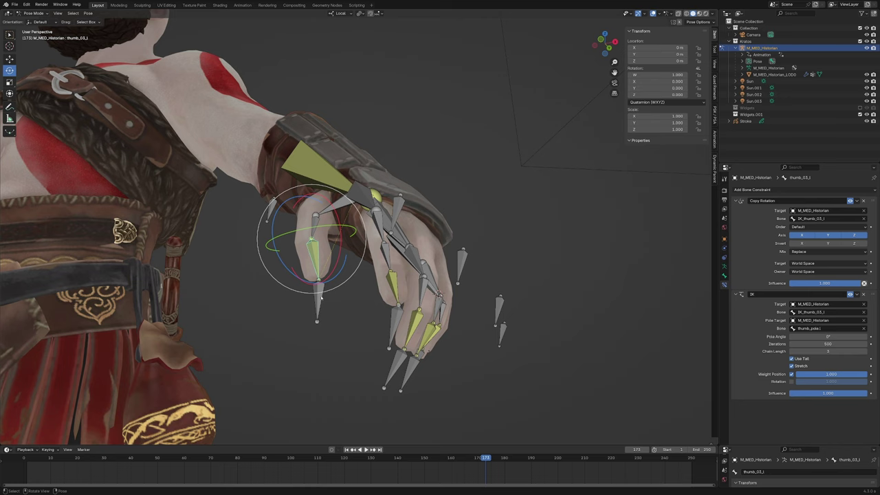
pyautogui.click(320, 297)
pyautogui.scroll(-10, 786, 361)
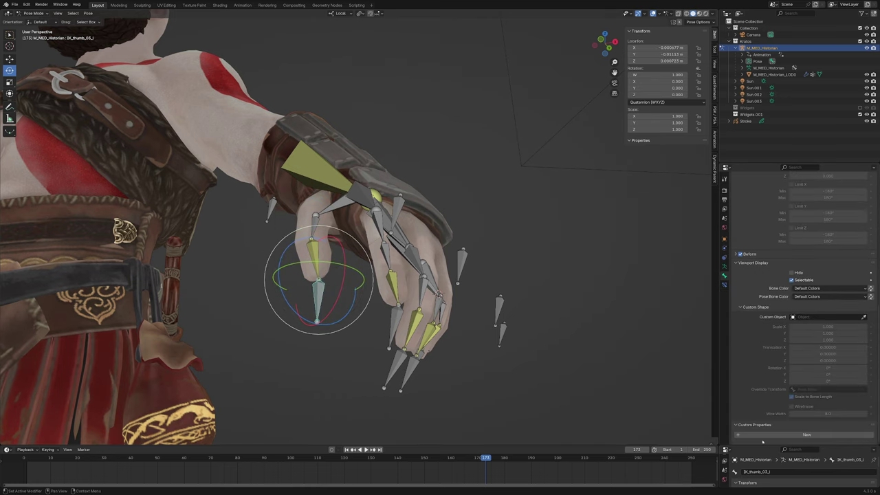
pyautogui.click(806, 435)
pyautogui.click(859, 440)
pyautogui.write('IK')
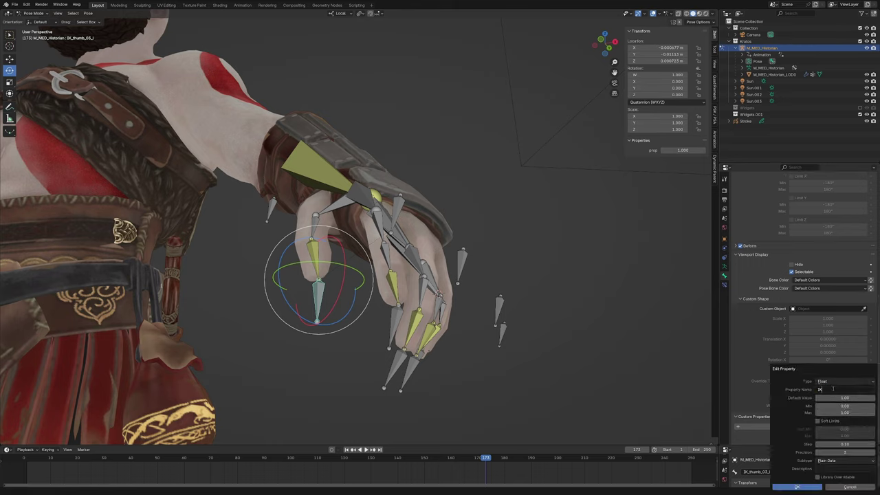
pyautogui.click(796, 487)
# Step: Copy IK as a new driver and paste it onto thumb_03_l's Copy Rotation and IK influences
pyautogui.rightClick(818, 438)
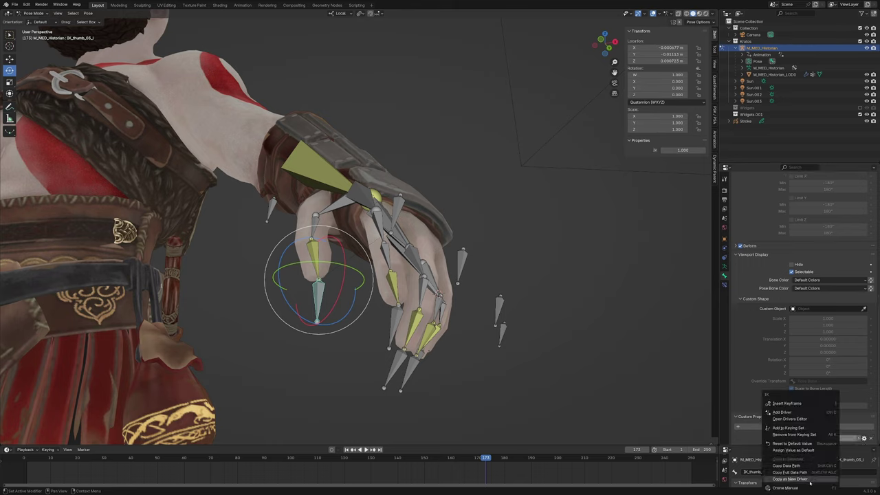
pyautogui.click(810, 484)
pyautogui.click(314, 258)
pyautogui.click(724, 284)
pyautogui.rightClick(816, 283)
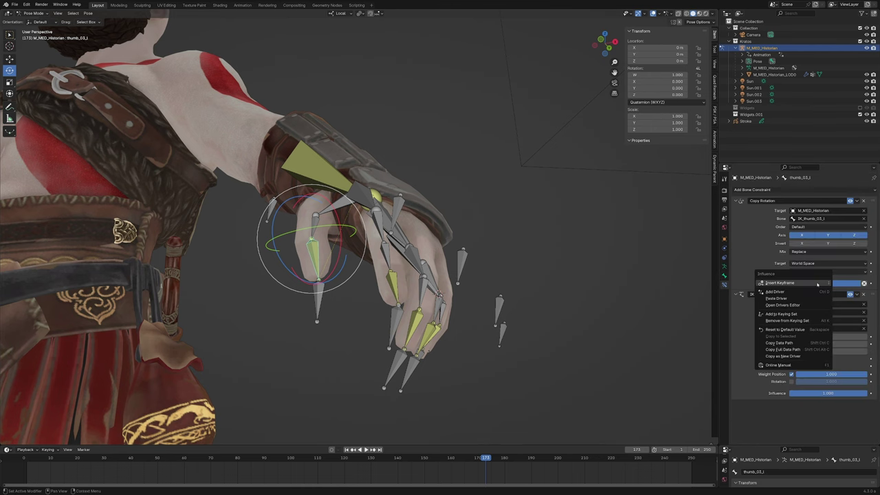
pyautogui.click(781, 283)
pyautogui.rightClick(832, 393)
pyautogui.click(819, 374)
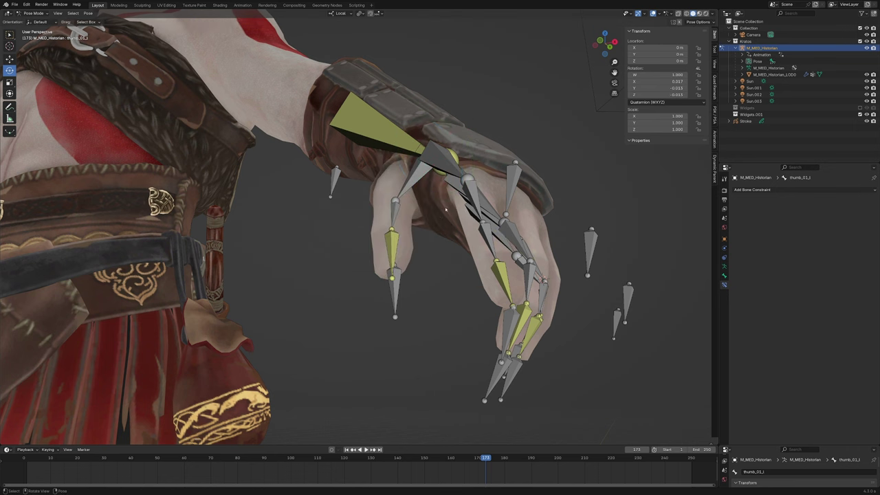
# Step: Rotate the thumb tip bone to test the thumb's movement
pyautogui.click(414, 216)
pyautogui.press('r')
pyautogui.press('Escape')
pyautogui.click(397, 237)
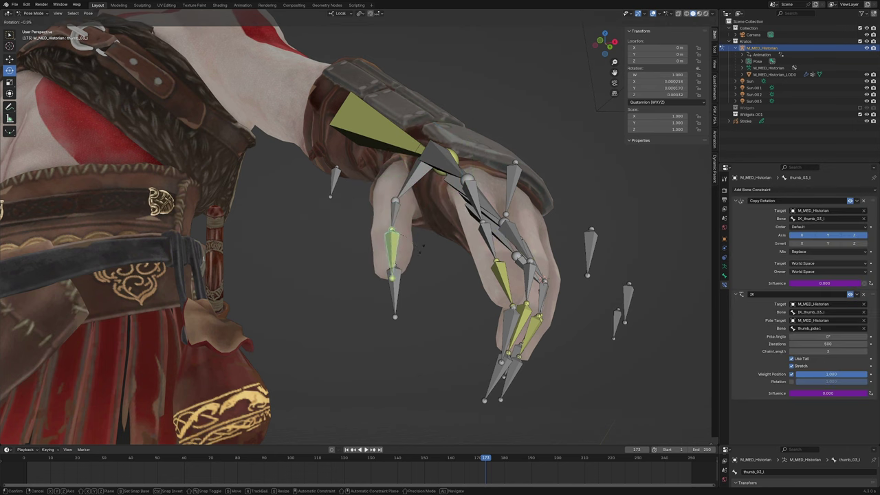
pyautogui.press('r')
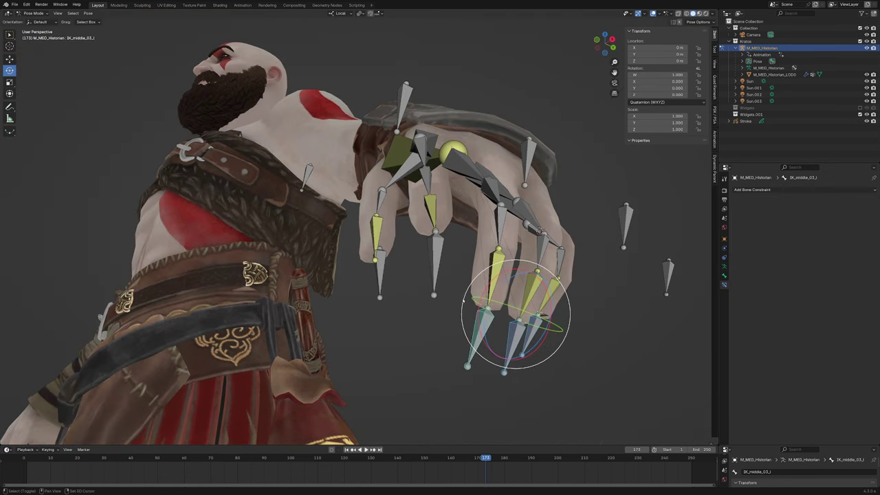
pyautogui.moveTo(424, 279); pyautogui.dragTo(386, 289, button='middle')
# Step: Copy the IK property from IK_thumb_03_l to the other finger IK controls, then check ring, pinky and index
pyautogui.click(493, 323)
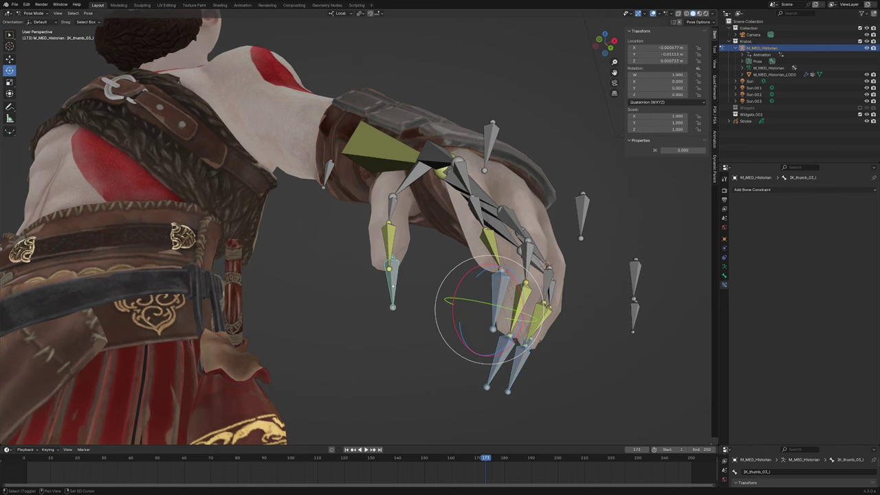
pyautogui.hotkey('ctrl', 'c')
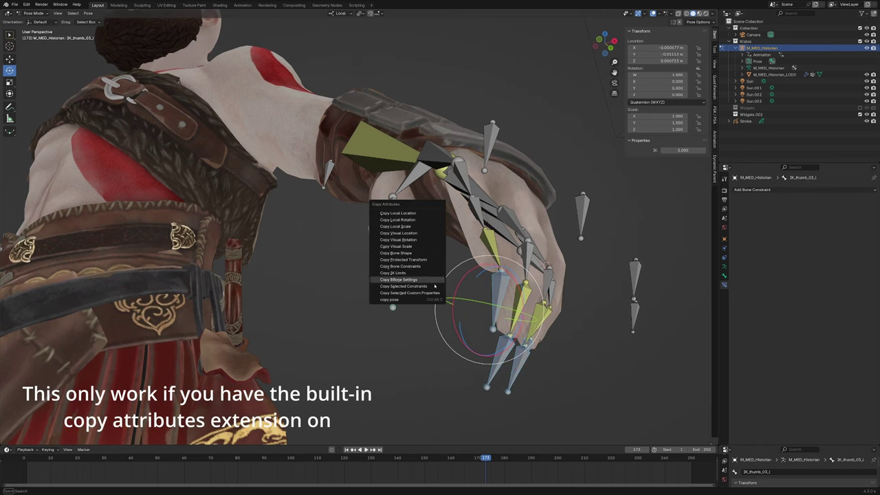
pyautogui.click(431, 297)
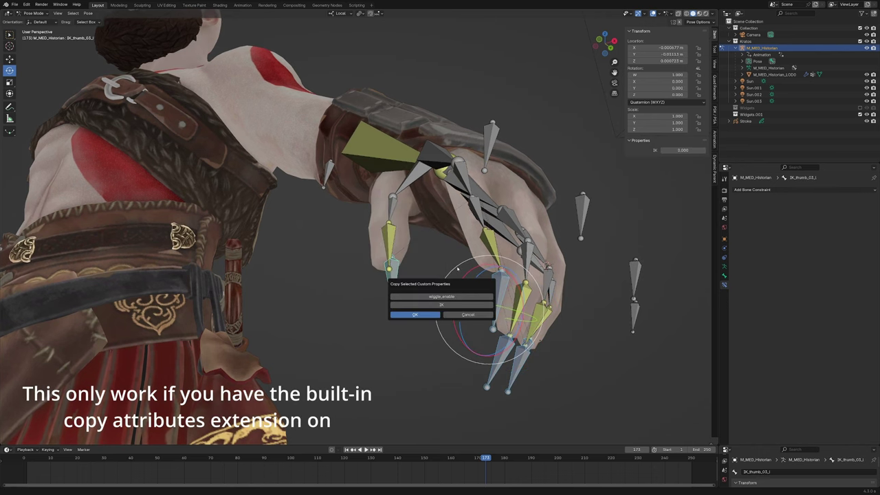
pyautogui.click(428, 317)
pyautogui.moveTo(428, 316); pyautogui.dragTo(481, 309, button='middle')
pyautogui.click(526, 319)
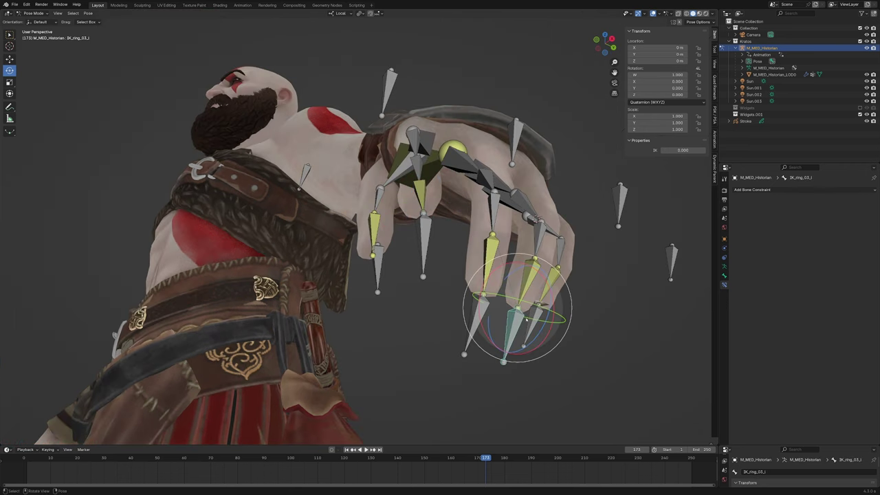
pyautogui.click(542, 306)
pyautogui.click(419, 196)
# Step: Paste the IK switch driver onto the index finger bone's Copy Rotation influence
pyautogui.moveTo(420, 196); pyautogui.dragTo(454, 206, button='middle')
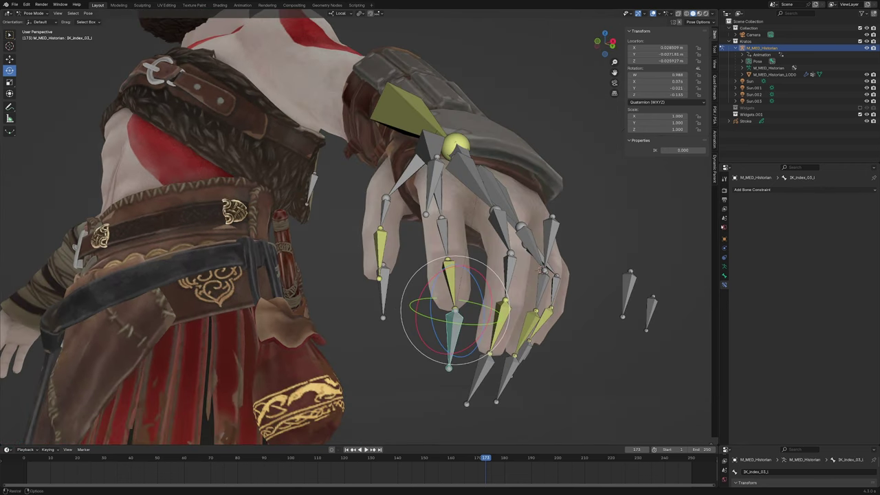
pyautogui.click(447, 271)
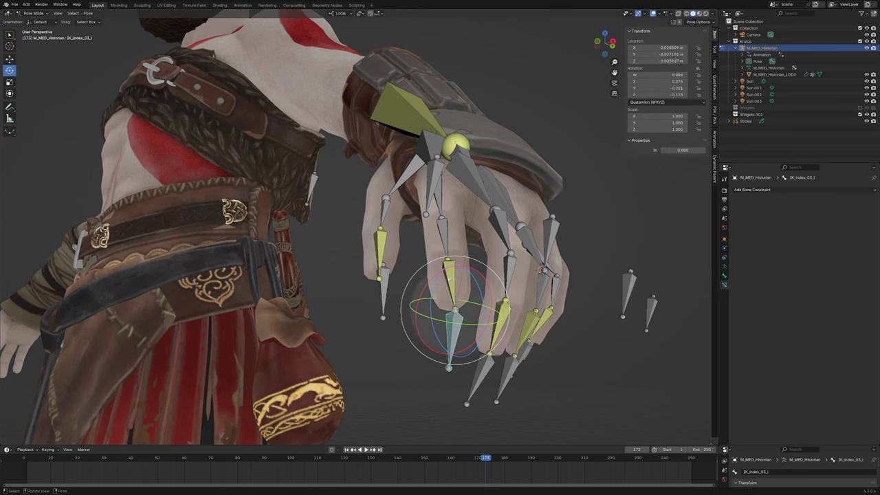
pyautogui.rightClick(821, 284)
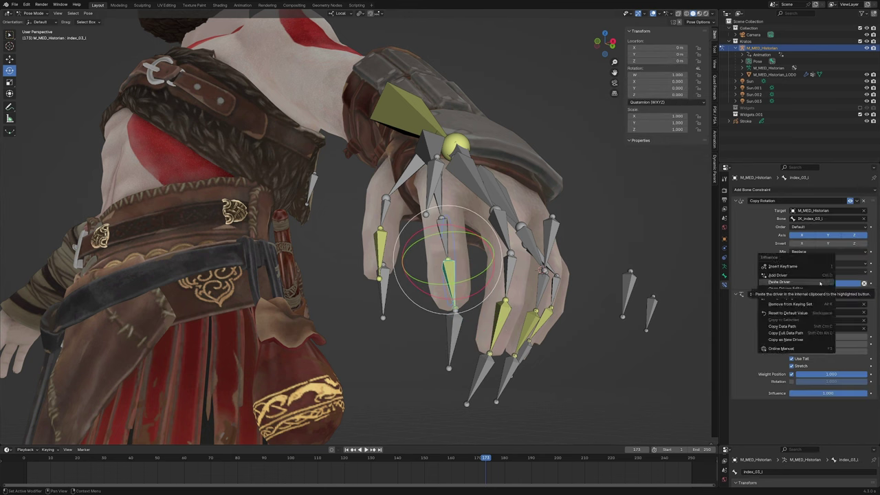
pyautogui.click(798, 306)
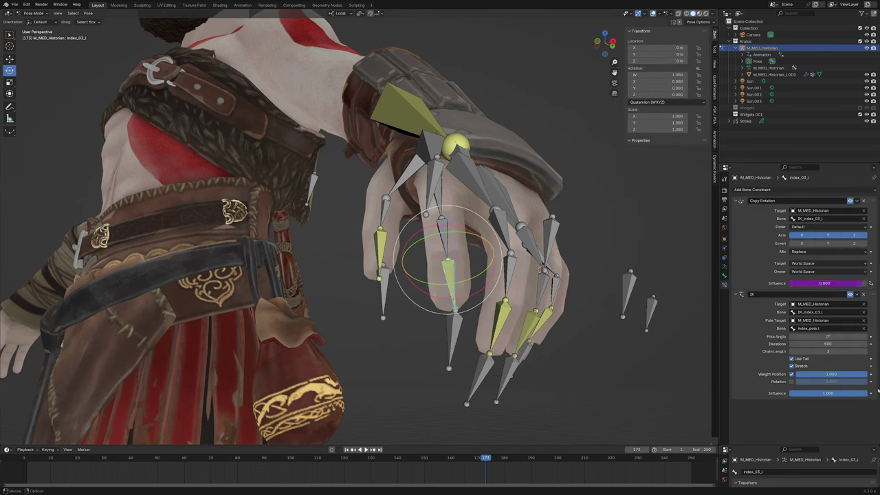
pyautogui.rightClick(821, 393)
# Step: Paste the driver onto the middle_03_l bone's Copy Rotation and IK influences
pyautogui.moveTo(440, 275); pyautogui.dragTo(482, 261, button='middle')
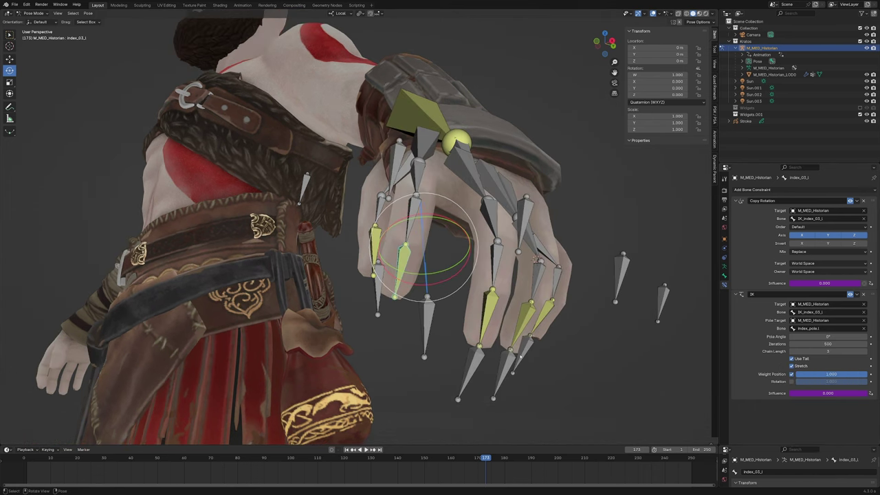
pyautogui.click(472, 302)
pyautogui.moveTo(481, 303); pyautogui.dragTo(662, 163, button='middle')
pyautogui.rightClick(662, 163)
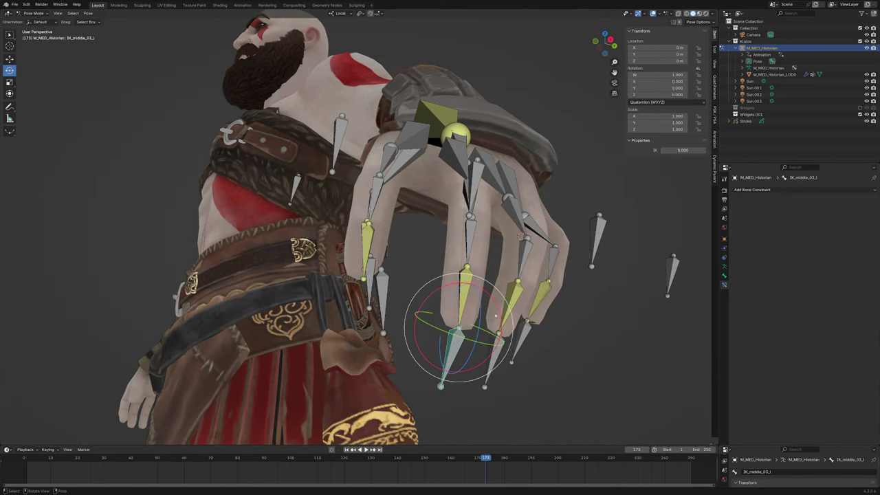
pyautogui.click(468, 275)
pyautogui.rightClick(815, 283)
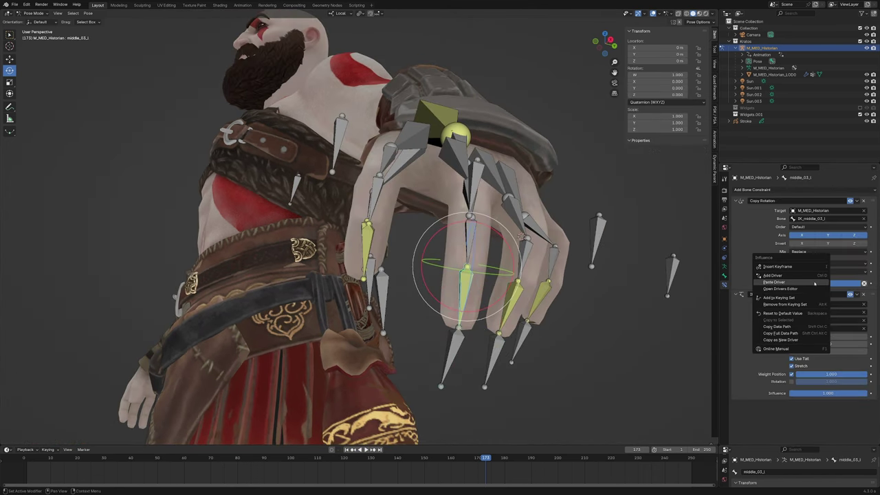
pyautogui.click(815, 283)
pyautogui.rightClick(818, 395)
pyautogui.click(816, 396)
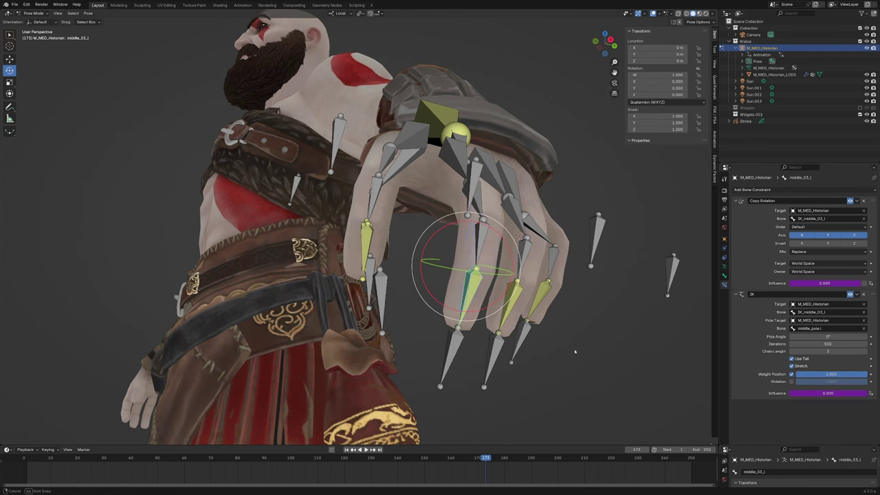
# Step: Paste the driver onto the ring_03_l bone's Copy Rotation and IK influences
pyautogui.moveTo(523, 261); pyautogui.dragTo(556, 235, button='middle')
pyautogui.click(556, 235)
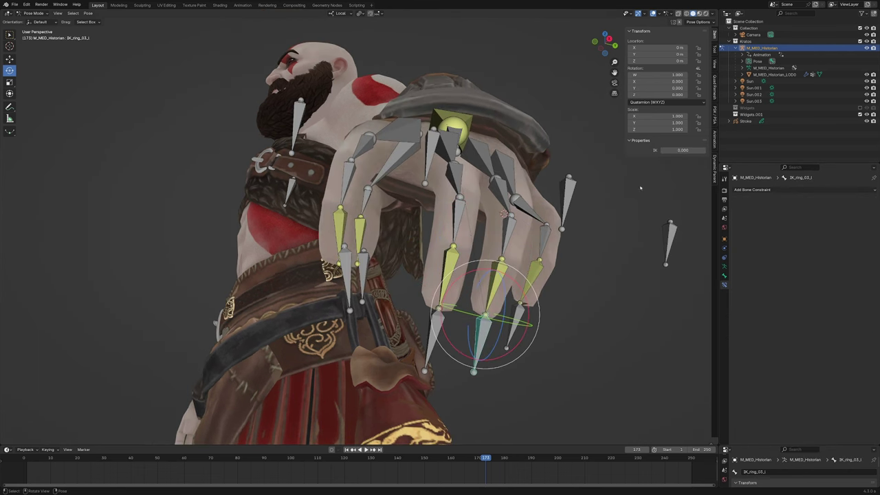
pyautogui.rightClick(840, 283)
pyautogui.click(841, 284)
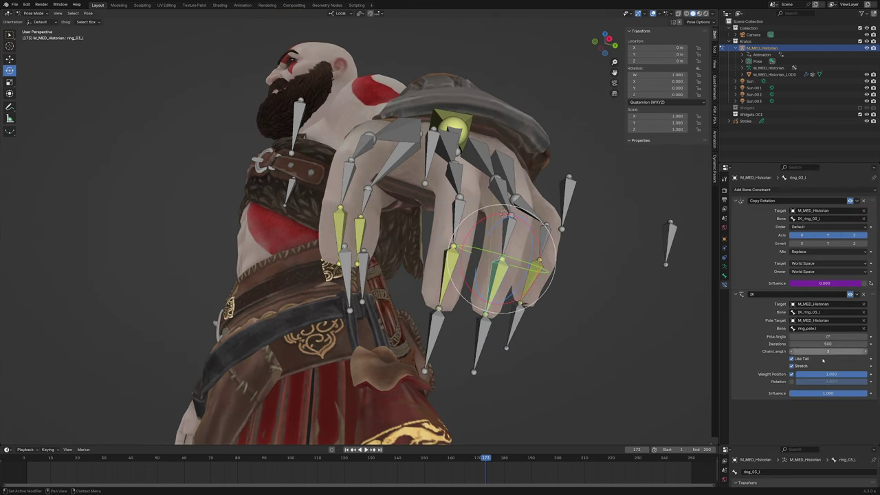
pyautogui.rightClick(819, 393)
pyautogui.click(817, 394)
# Step: Paste the driver onto the pinky bone's Copy Rotation and IK influences, then select the pinky and ring IK controls
pyautogui.moveTo(674, 346); pyautogui.dragTo(524, 288, button='middle')
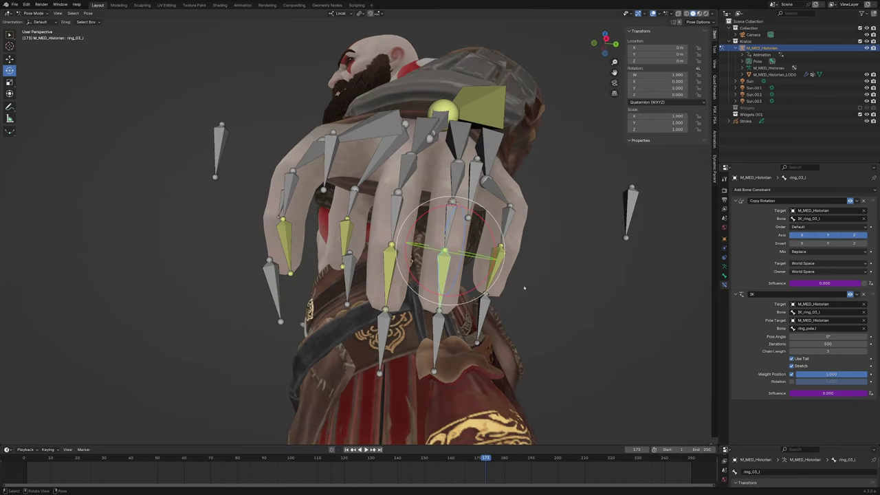
pyautogui.click(489, 269)
pyautogui.rightClick(680, 150)
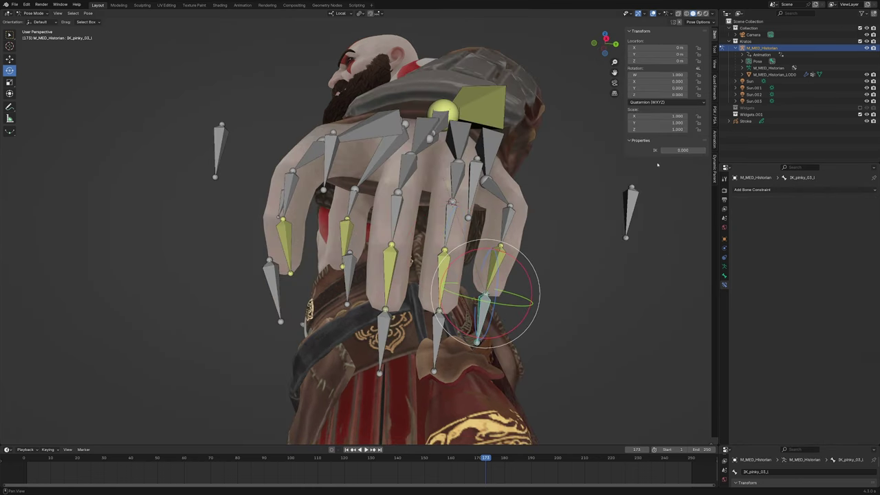
pyautogui.click(489, 264)
pyautogui.rightClick(825, 284)
pyautogui.click(825, 283)
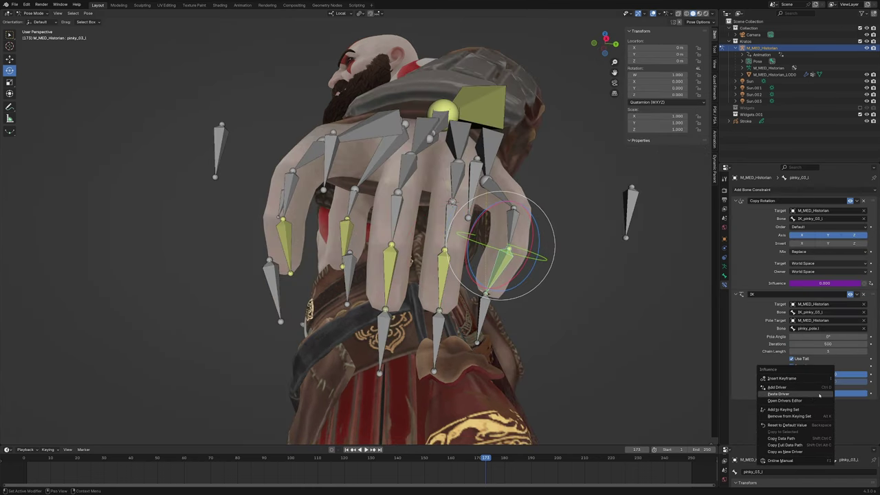
pyautogui.rightClick(818, 393)
pyautogui.click(818, 393)
pyautogui.moveTo(680, 358)
pyautogui.mouseDown(button='middle')
pyautogui.moveTo(593, 352)
pyautogui.moveTo(475, 323)
pyautogui.mouseUp(button='middle')
pyautogui.click(459, 340)
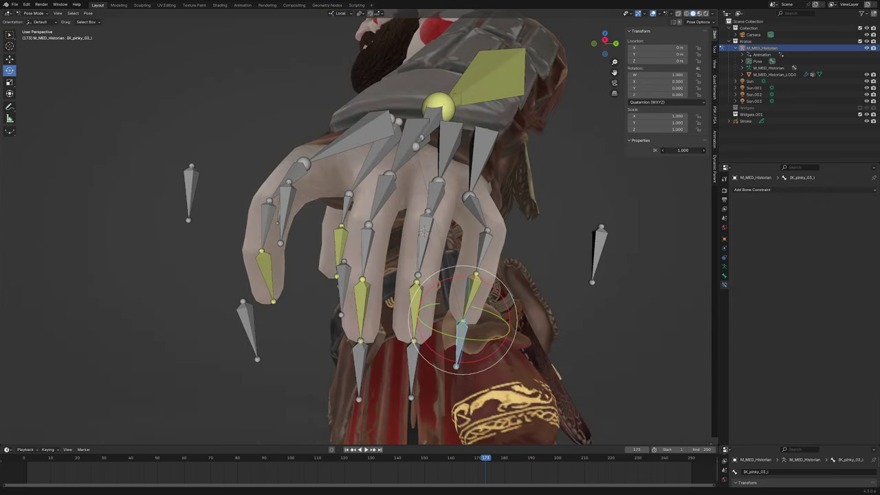
pyautogui.click(412, 372)
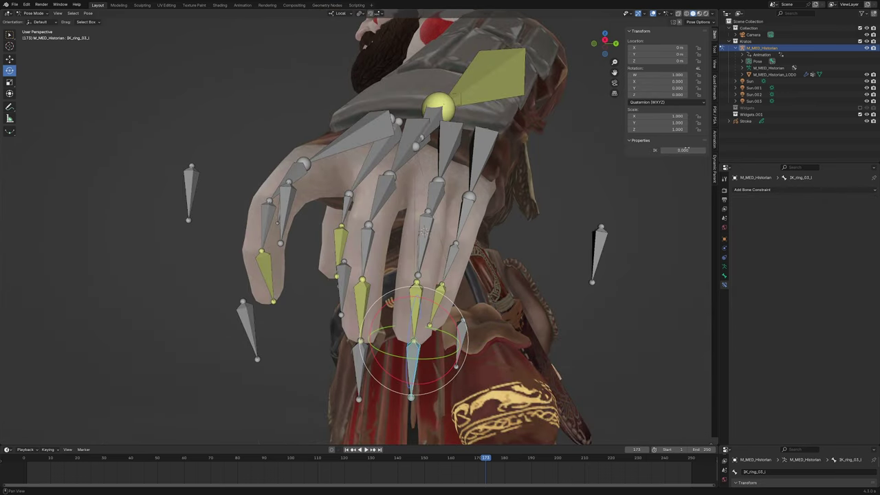
# Step: Try the ring finger's IK switch, then test-move the index and thumb IK controls and cancel
pyautogui.moveTo(686, 149); pyautogui.dragTo(652, 163)
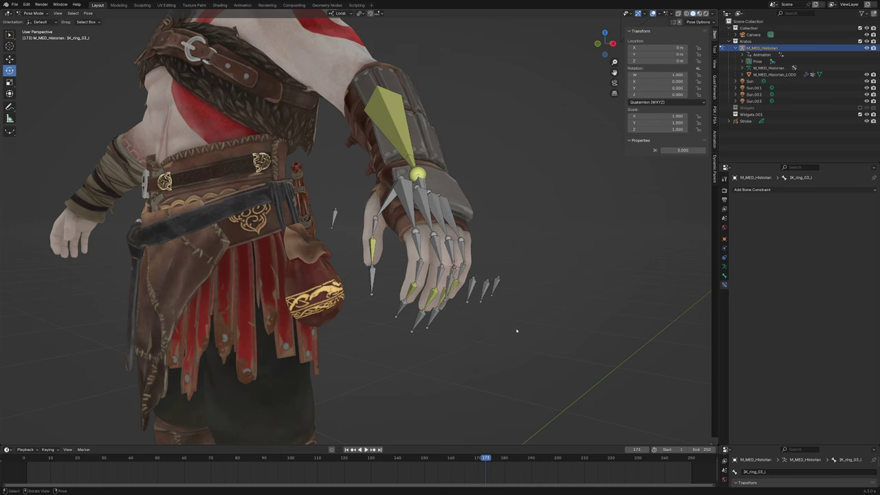
pyautogui.moveTo(564, 289); pyautogui.dragTo(509, 301, button='middle')
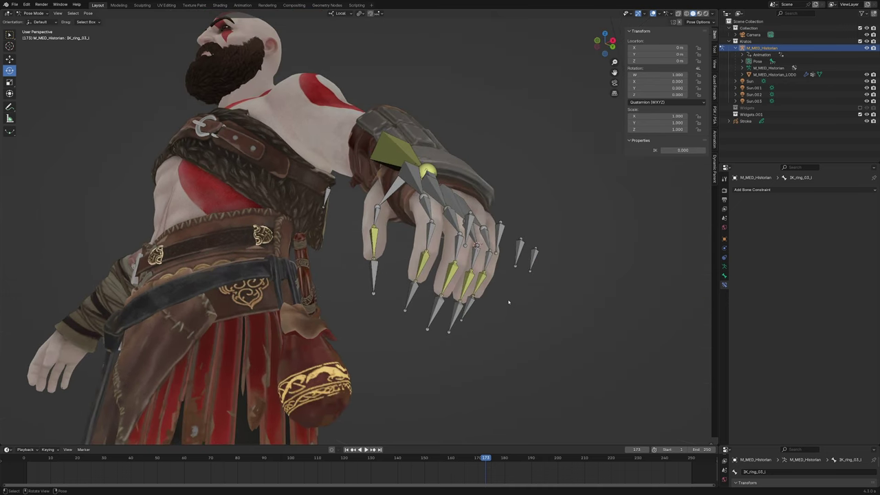
pyautogui.click(403, 295)
pyautogui.click(405, 308)
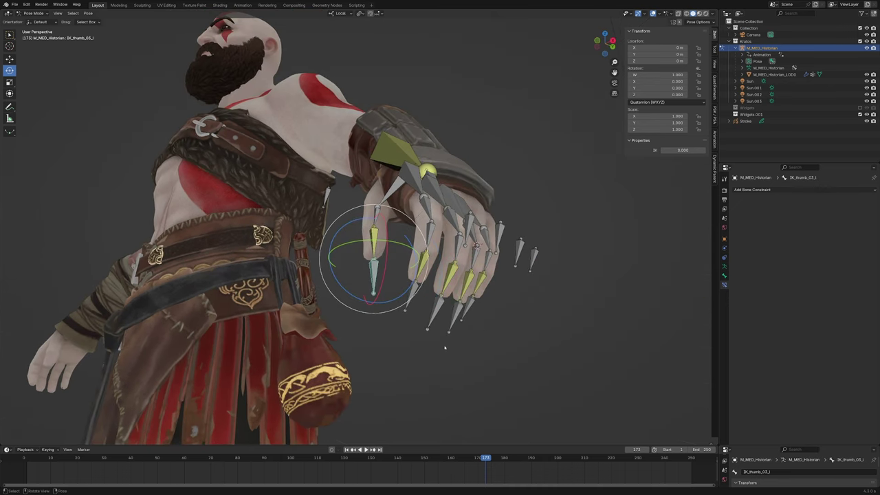
pyautogui.press('c')
pyautogui.moveTo(414, 310); pyautogui.dragTo(403, 295)
pyautogui.press('Escape')
pyautogui.press('g')
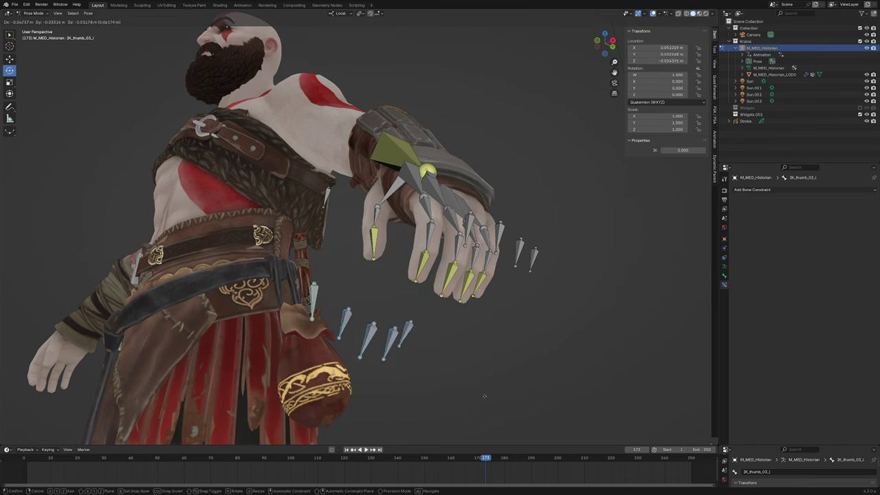
pyautogui.press('Escape')
# Step: Set the thumb control's IK switch to 1 and test the finger IK with a cancelled grab
pyautogui.moveTo(509, 338); pyautogui.dragTo(514, 339, button='middle')
pyautogui.write('1')
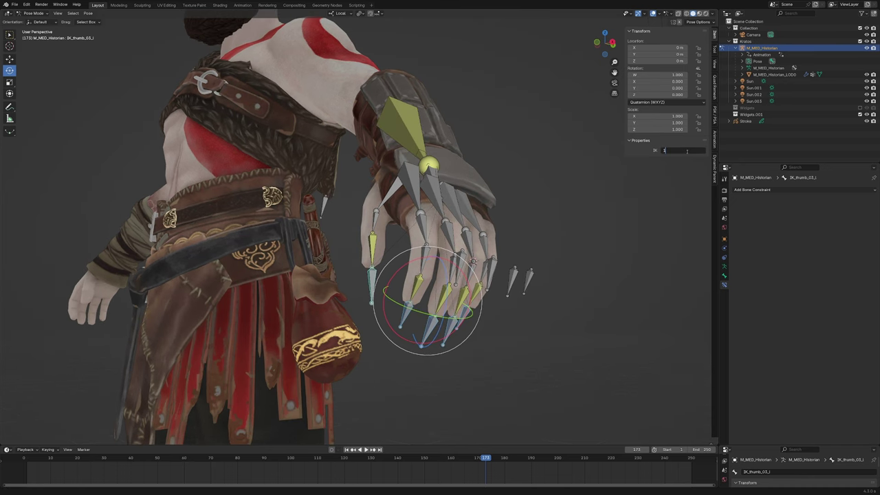
pyautogui.press('Return')
pyautogui.press('g')
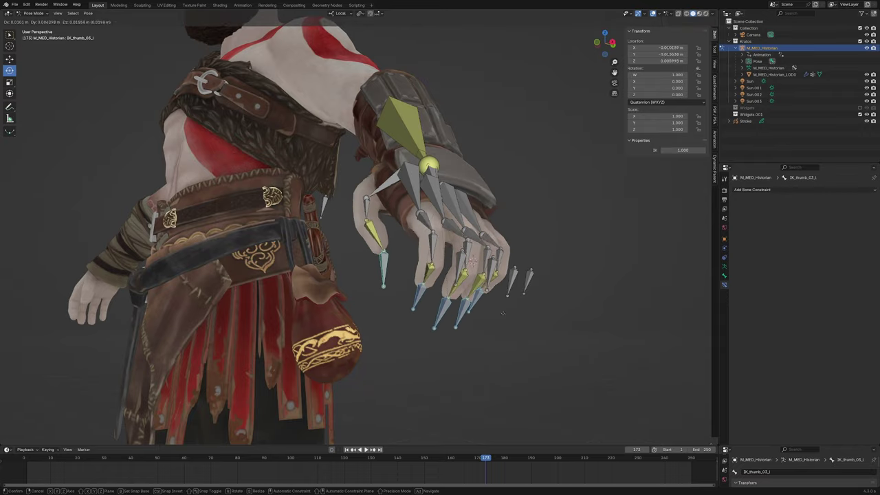
pyautogui.press('Escape')
pyautogui.moveTo(502, 313)
pyautogui.mouseDown(button='middle')
pyautogui.moveTo(600, 332)
pyautogui.moveTo(599, 324)
pyautogui.mouseUp(button='middle')
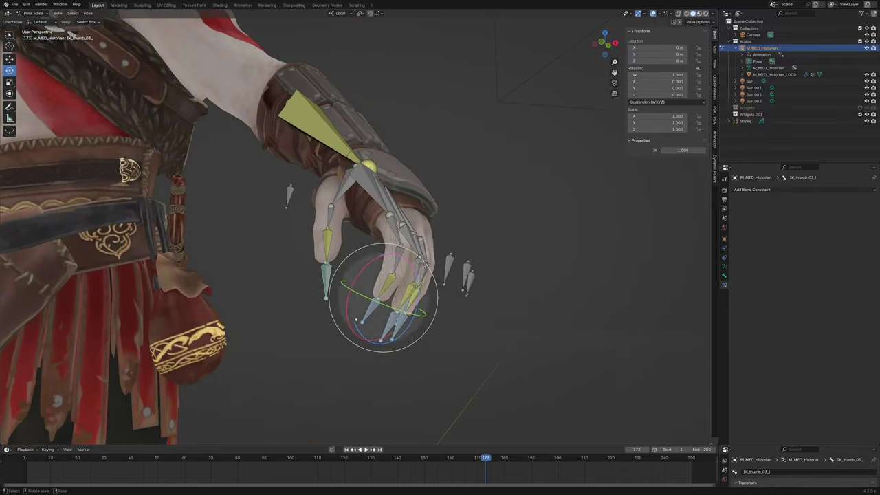
pyautogui.moveTo(429, 319)
pyautogui.mouseDown(button='middle')
pyautogui.moveTo(432, 301)
pyautogui.moveTo(437, 314)
pyautogui.mouseUp(button='middle')
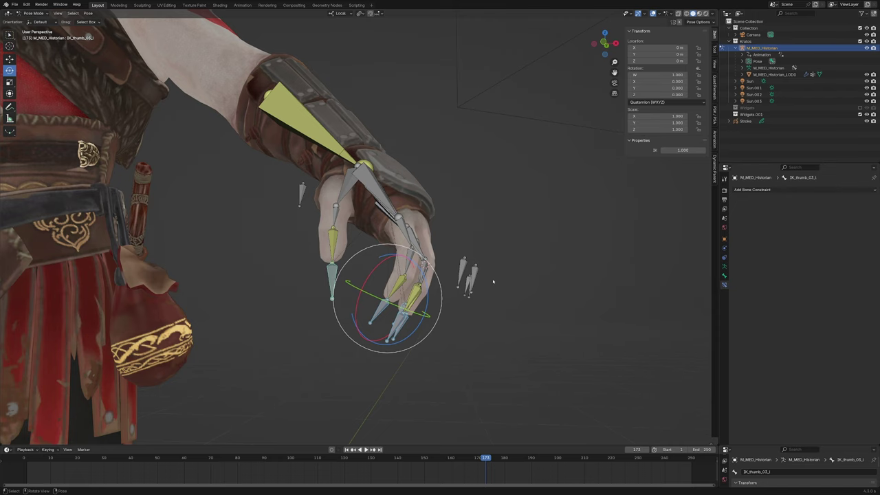
pyautogui.moveTo(493, 281); pyautogui.dragTo(493, 282, button='middle')
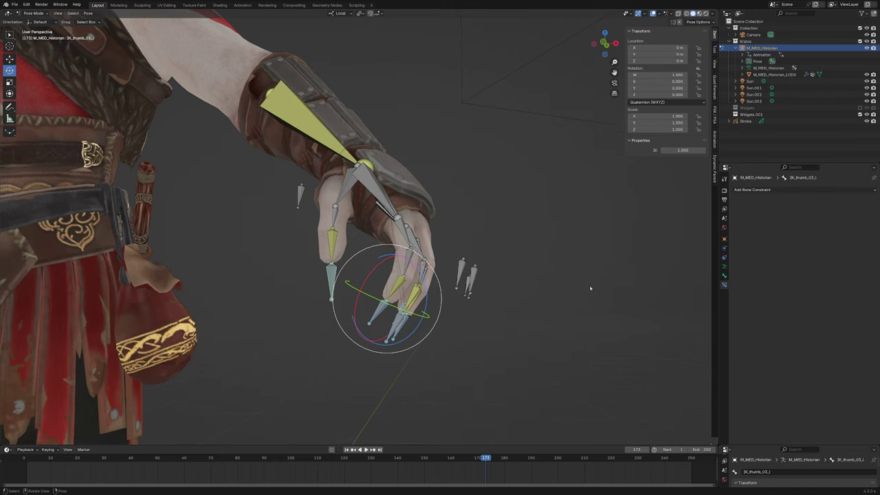
pyautogui.moveTo(590, 288); pyautogui.dragTo(581, 311, button='middle')
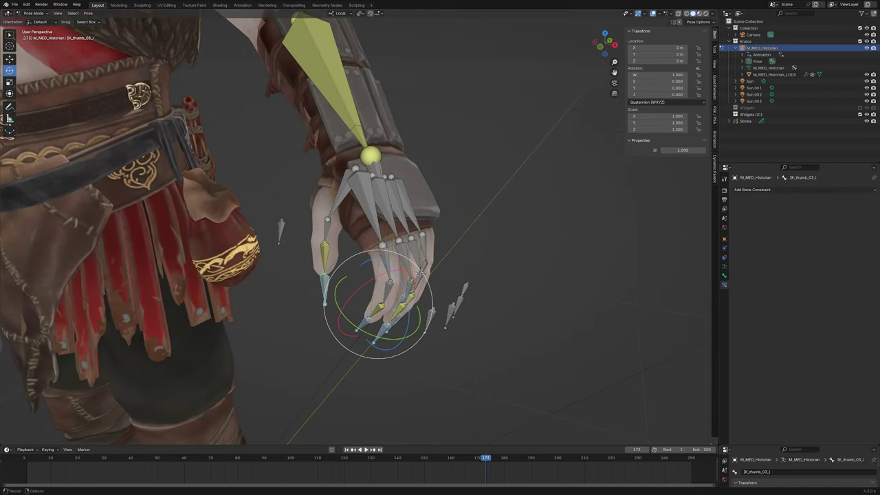